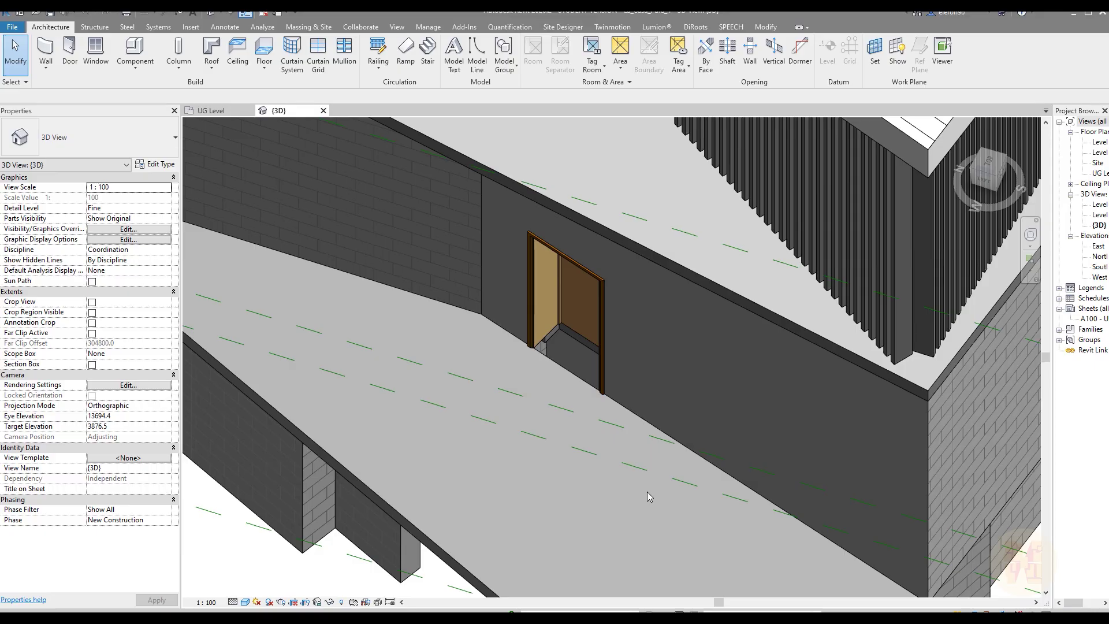
Examine the exterior of the 3D house model around the entrance door and the slab edges
scroll(514, 424, down, 3)
scroll(514, 425, down, 5)
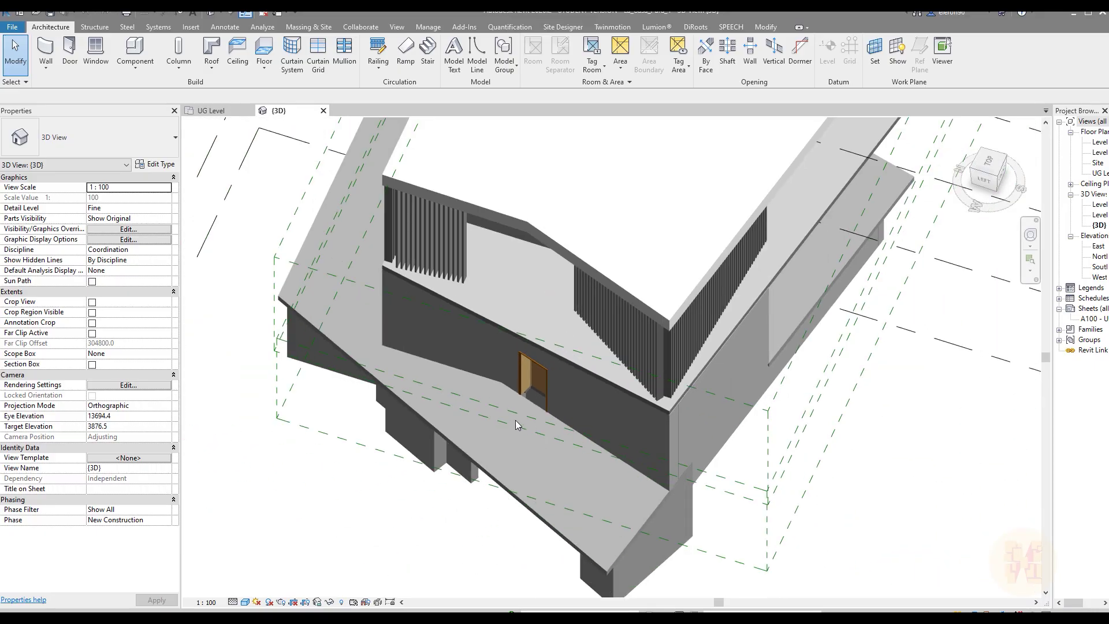
scroll(520, 427, up, 4)
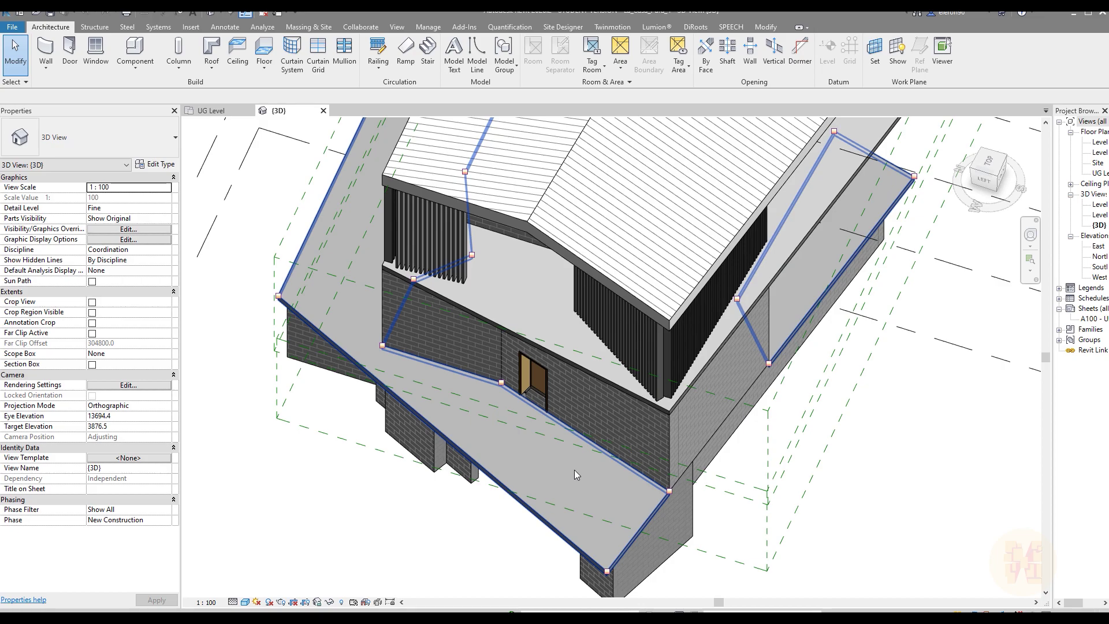
shift+middle_drag(527, 462, 665, 473)
scroll(699, 433, down, 3)
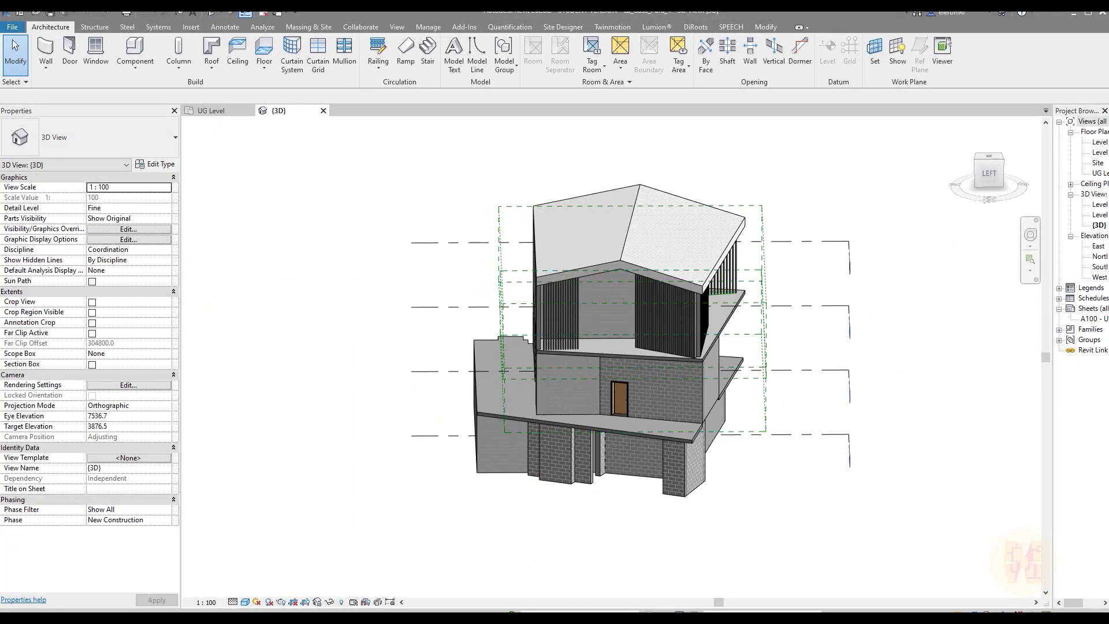
Switch to the reference image board and look over the exterior photos of the house
key(super)
key(super)
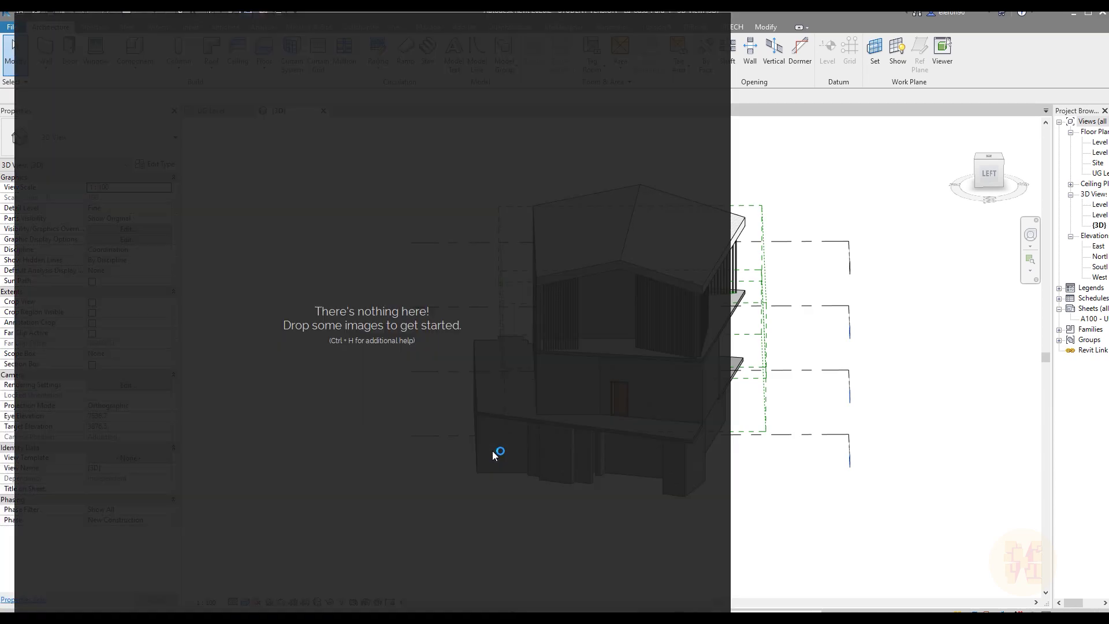
click(374, 388)
right_click(391, 421)
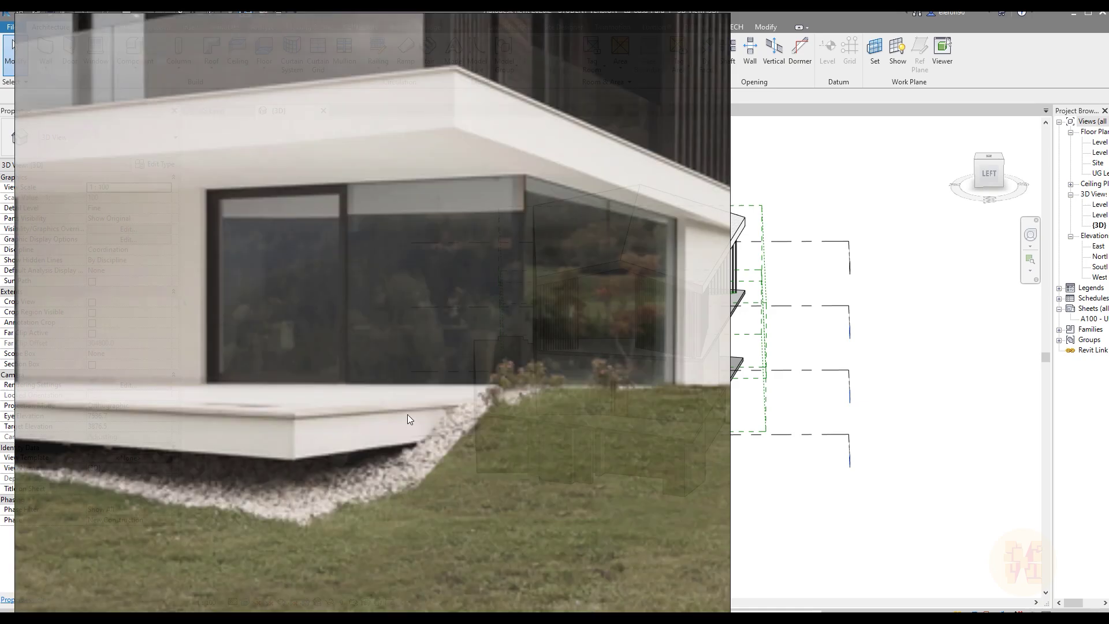
scroll(433, 376, down, 8)
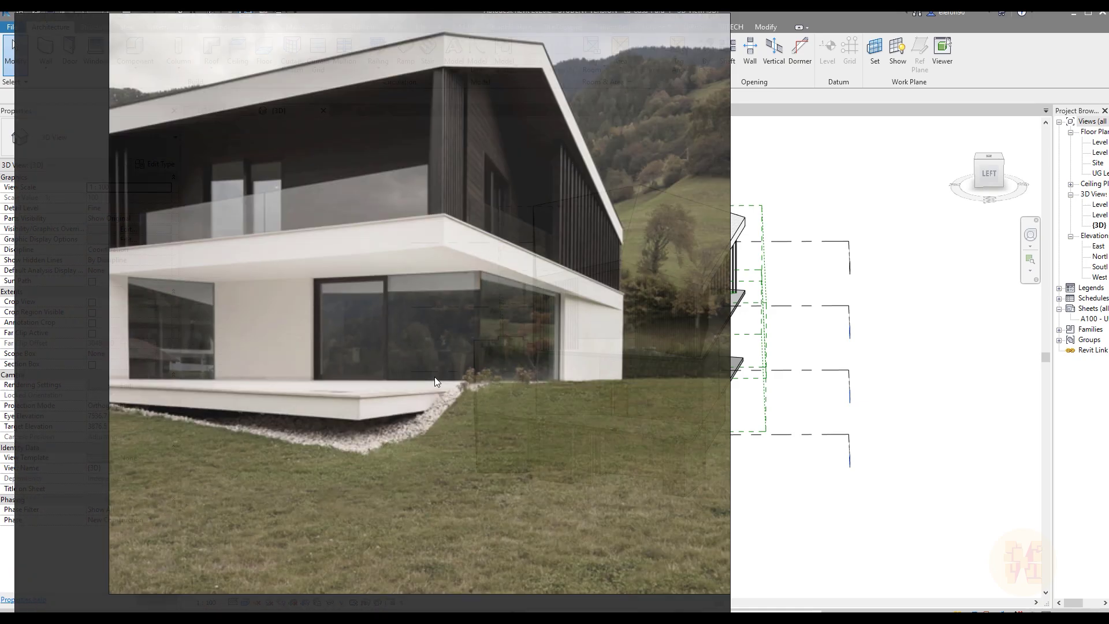
middle_drag(523, 345, 377, 388)
scroll(520, 236, down, 2)
middle_drag(520, 236, 405, 368)
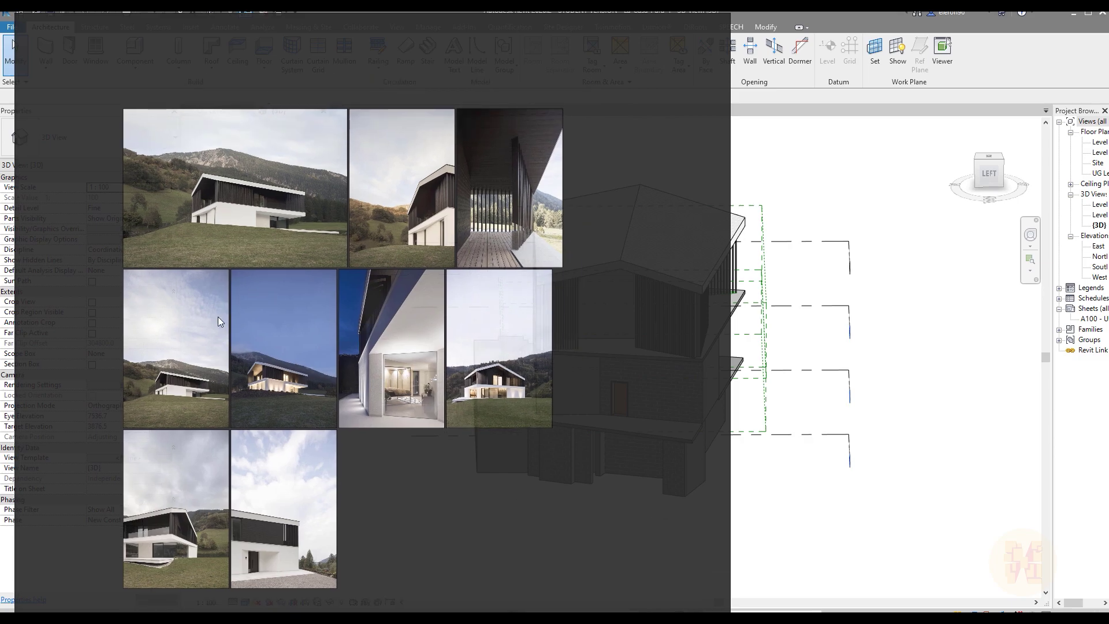
Examine the underground floor plan on the reference board, focusing on the curved driveway ramp
middle_drag(346, 437, 392, 173)
middle_drag(354, 383, 354, 99)
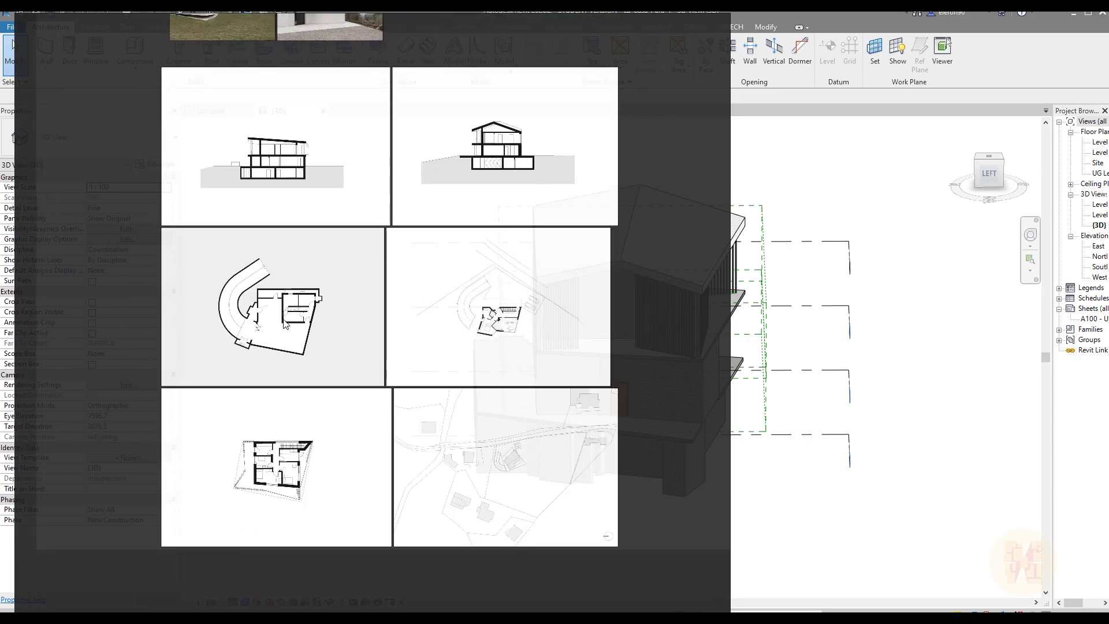
scroll(227, 306, up, 6)
scroll(227, 312, up, 1)
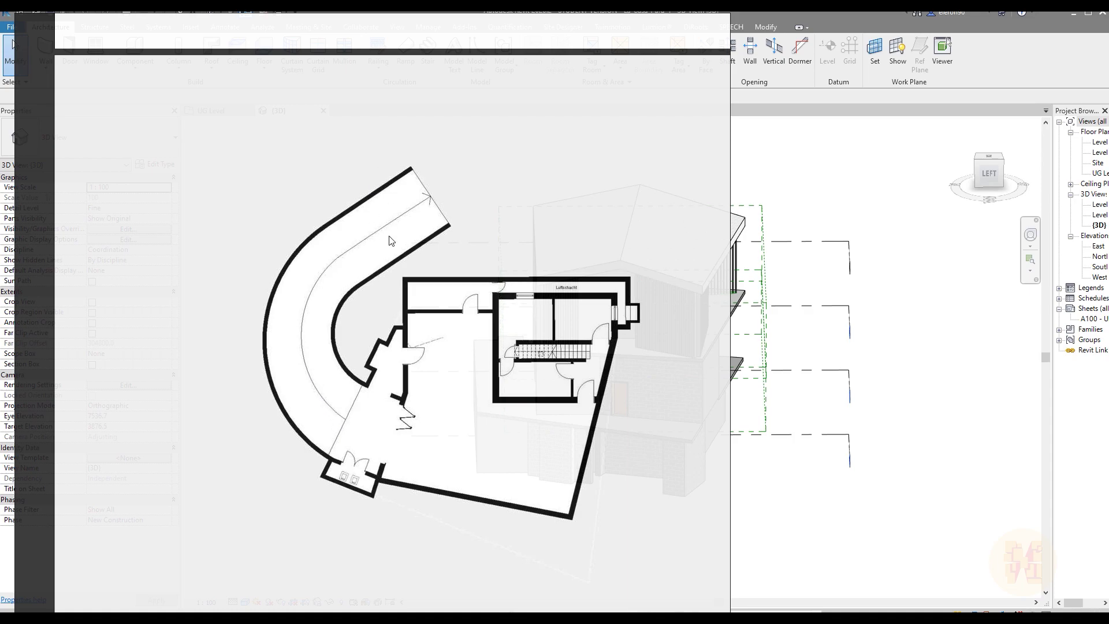
scroll(390, 235, up, 2)
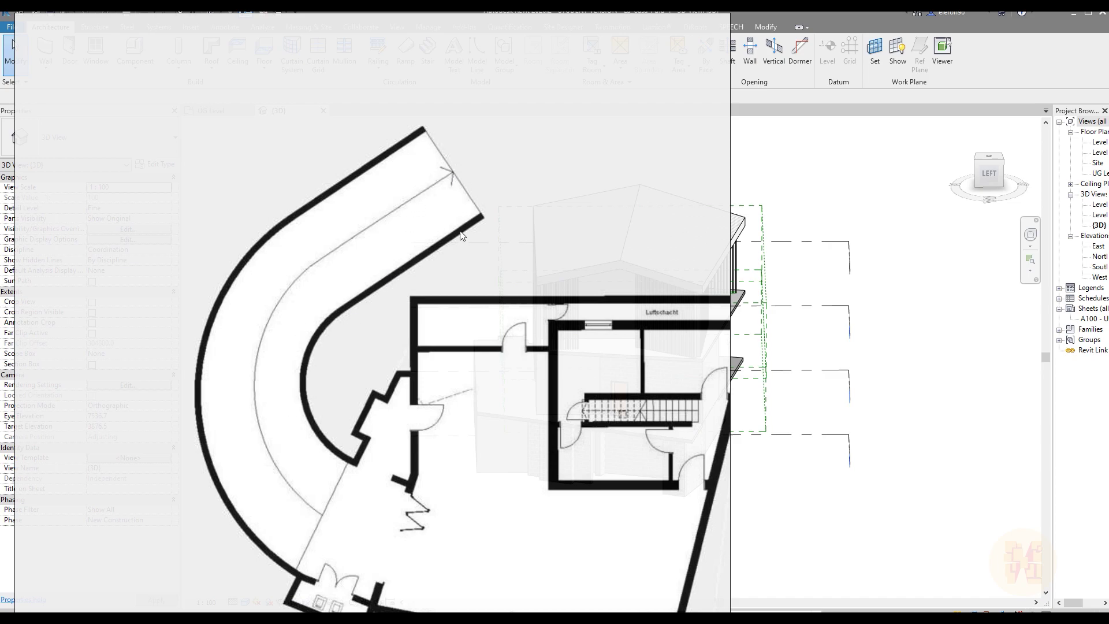
scroll(375, 373, down, 8)
middle_drag(465, 206, 470, 366)
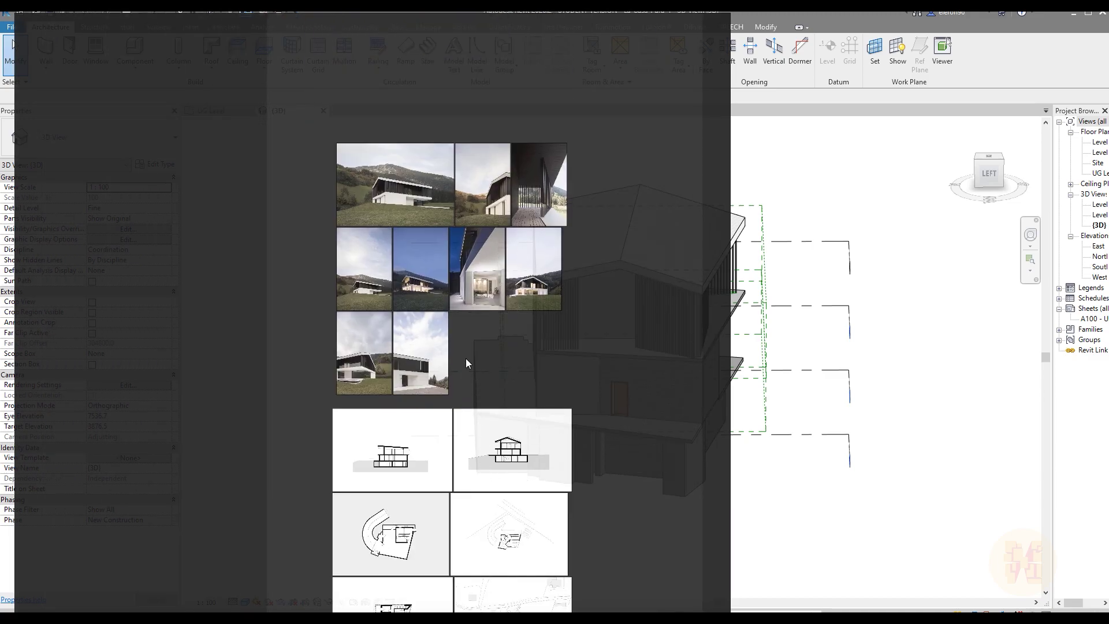
Study the exterior photo showing the terrace and terrain on the reference board, and return to Revit
scroll(417, 332, up, 5)
middle_drag(336, 249, 280, 457)
middle_drag(558, 363, 512, 484)
scroll(464, 429, up, 1)
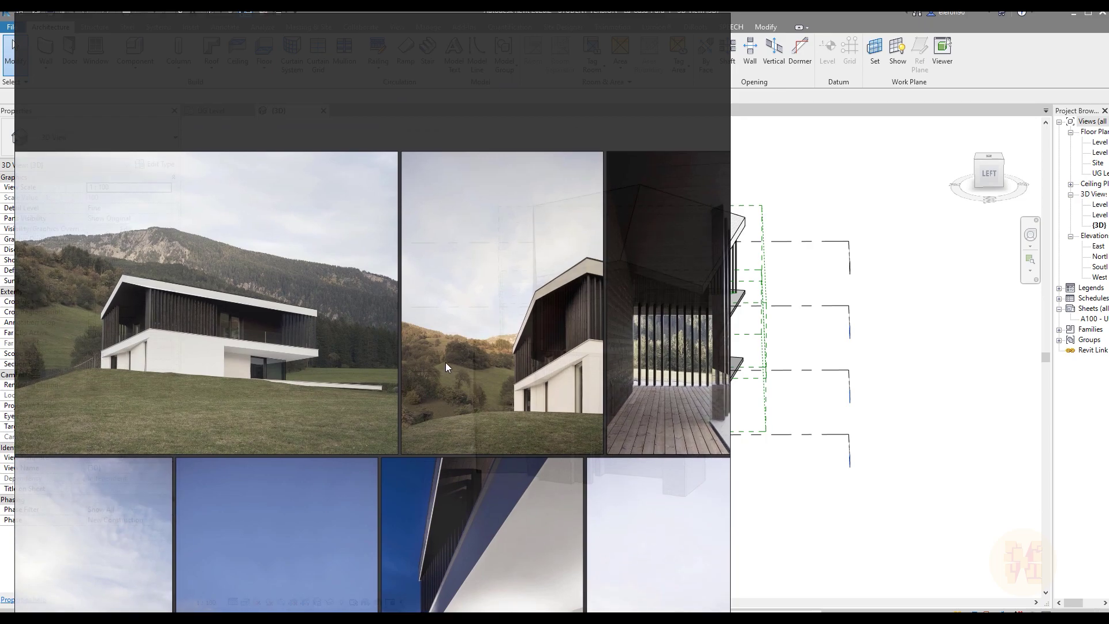
scroll(400, 387, up, 4)
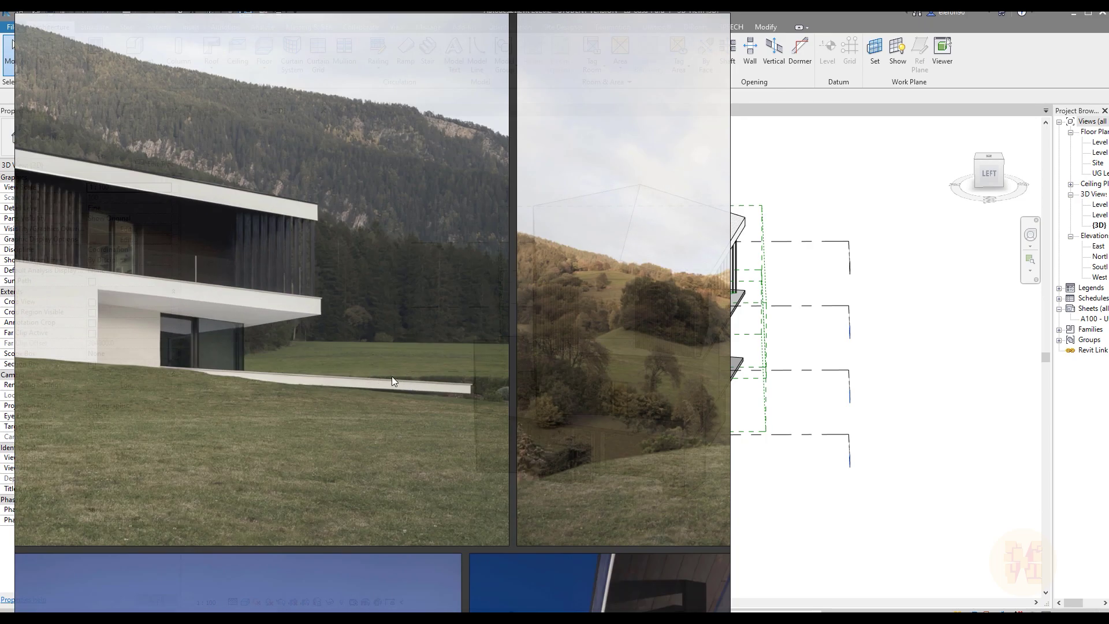
scroll(404, 378, down, 8)
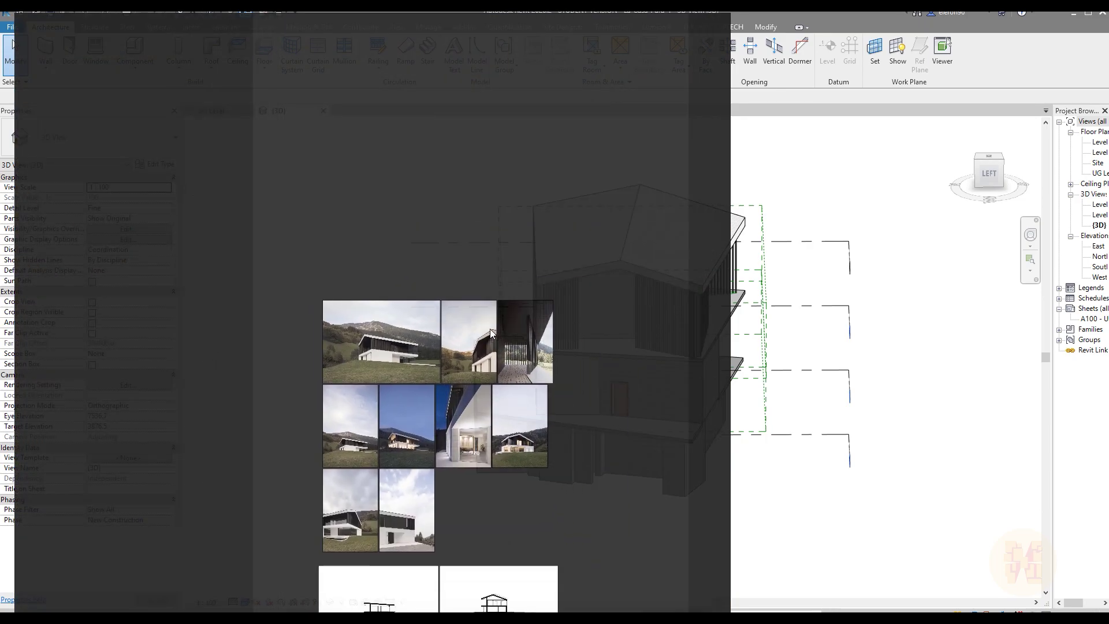
scroll(494, 289, down, 5)
click(907, 368)
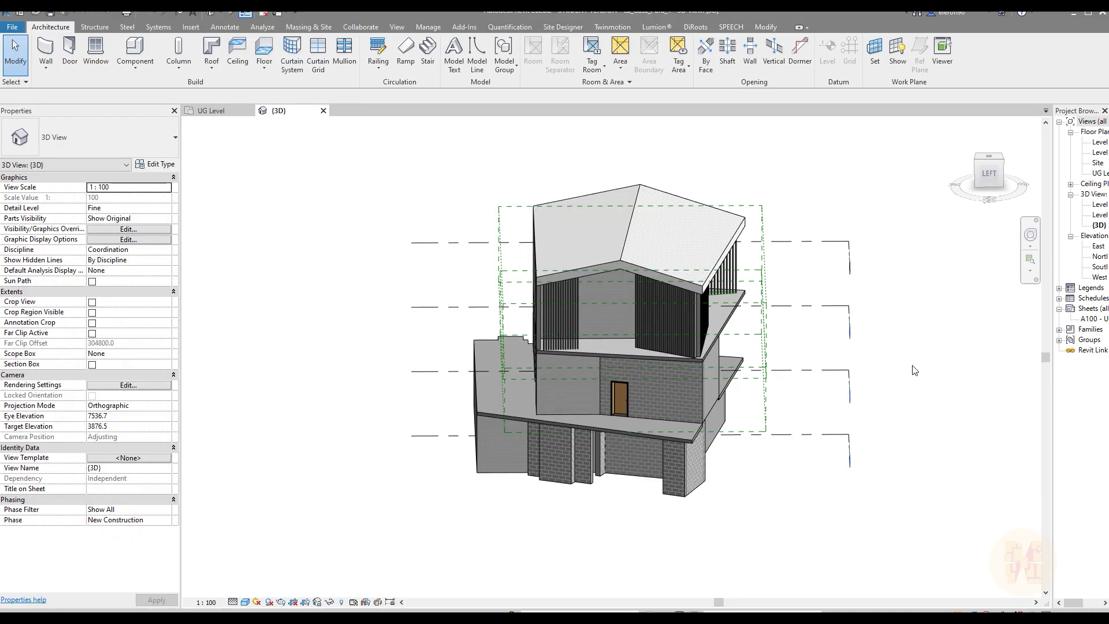
Widen the Project Browser and open the East elevation to examine the heights of UG Level and Level 1
middle_drag(799, 416, 755, 342)
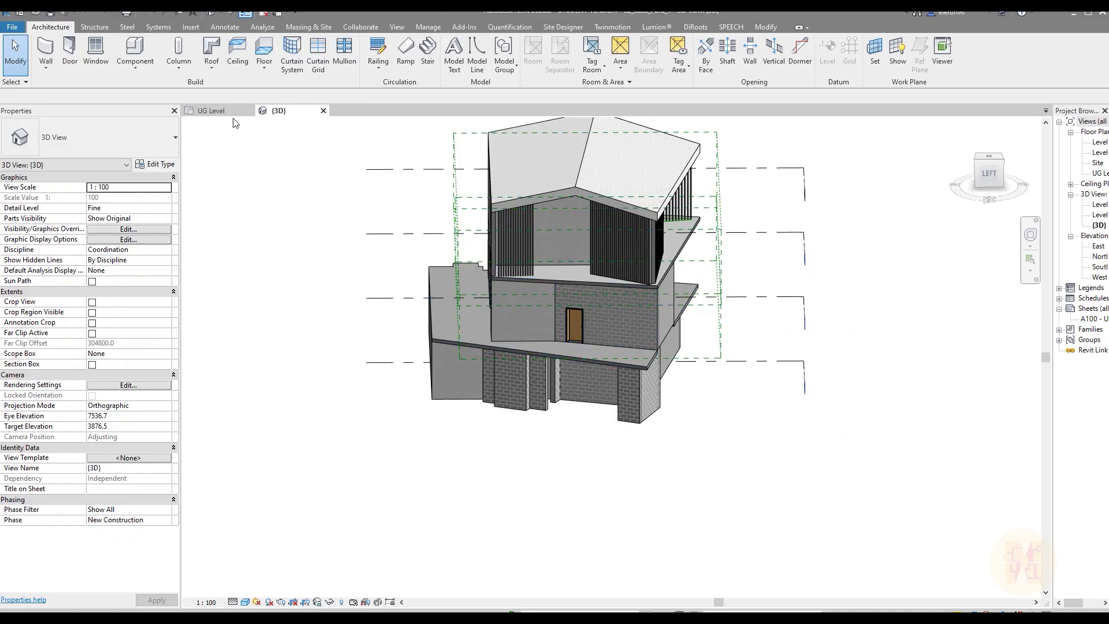
click(216, 110)
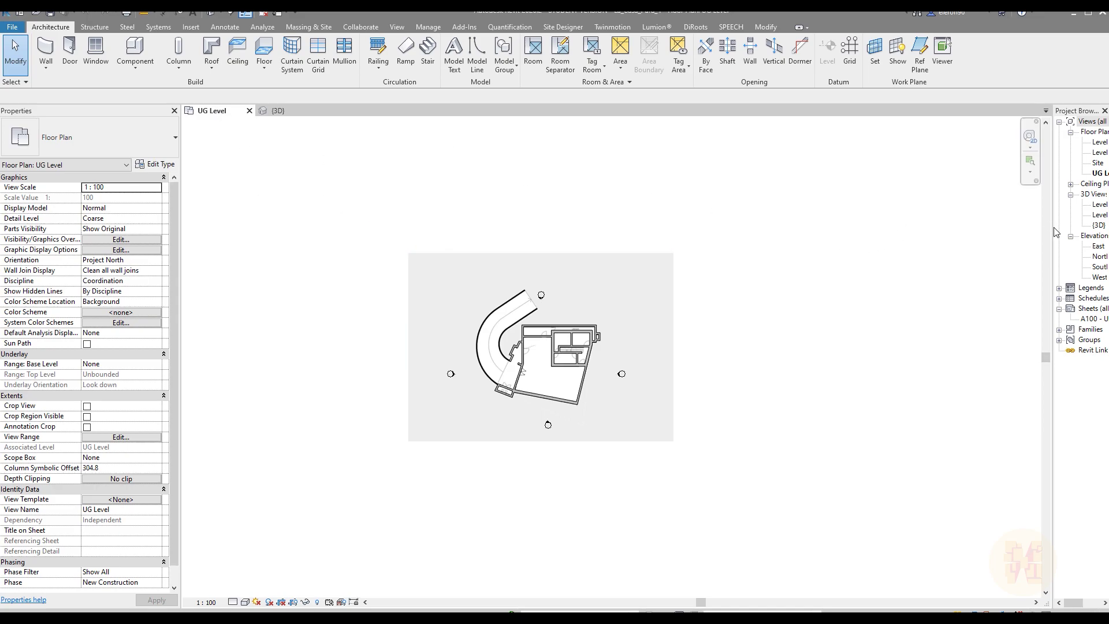
drag(1054, 232, 953, 265)
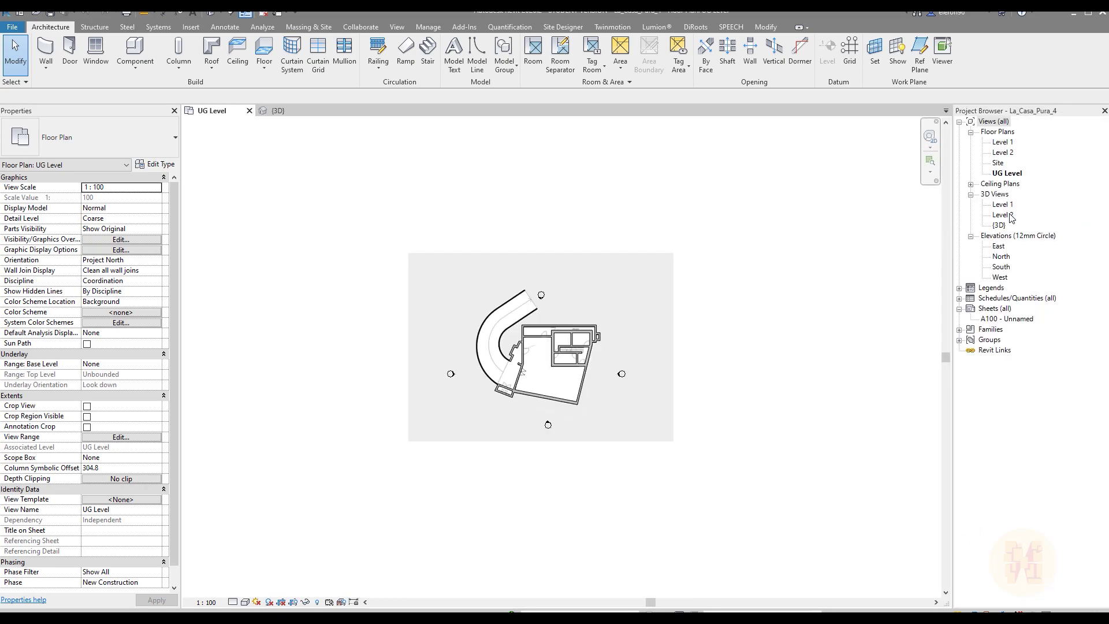
double_click(998, 245)
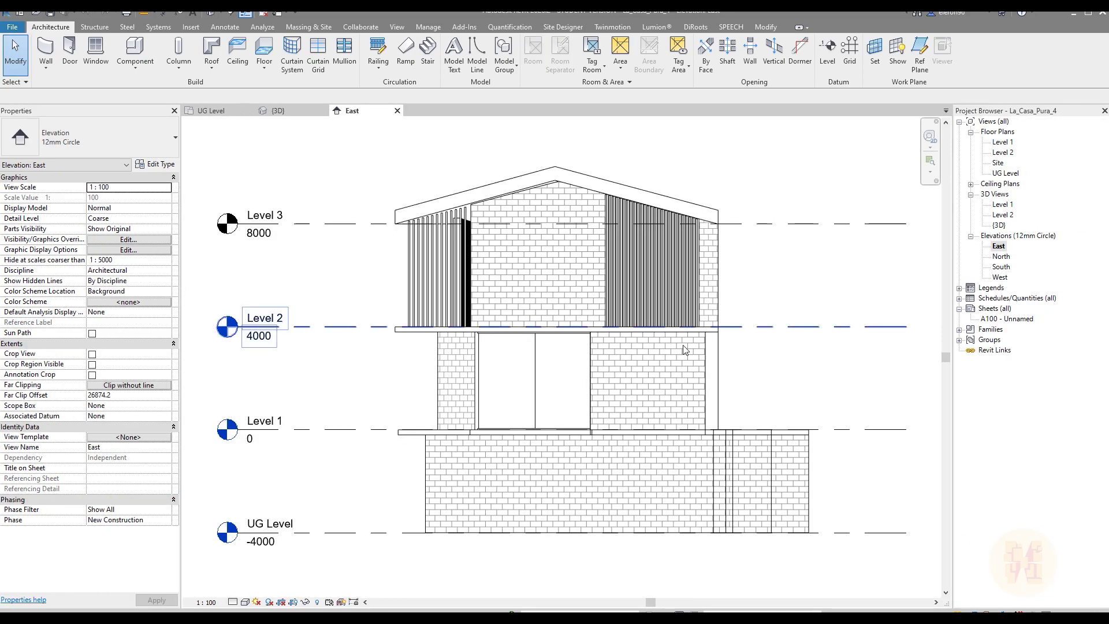
middle_drag(660, 368, 648, 267)
middle_drag(413, 381, 493, 344)
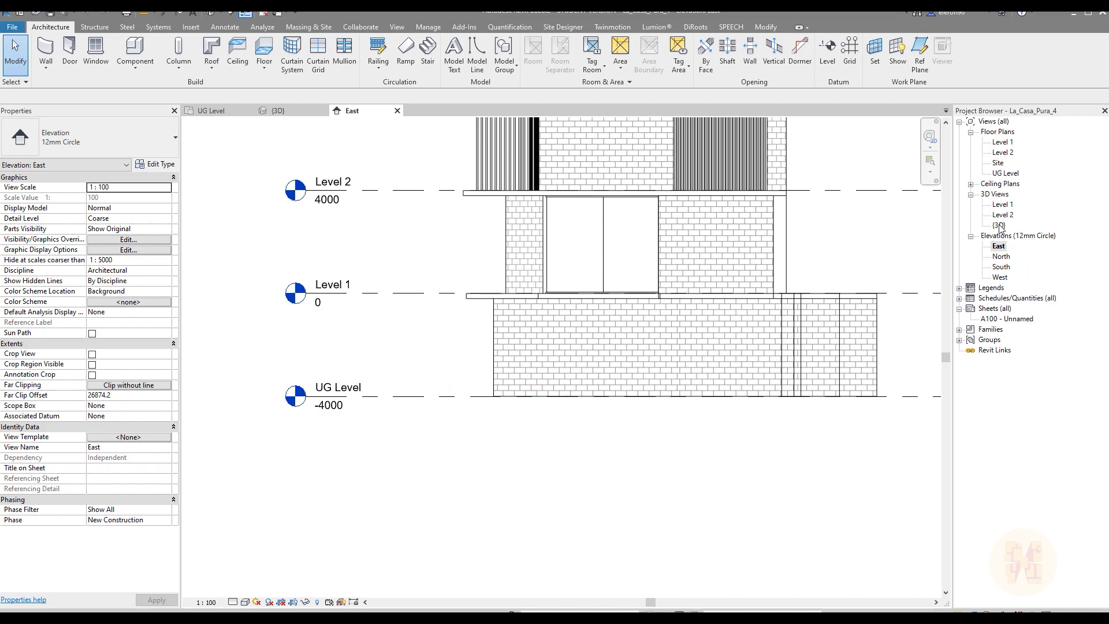
Return to the UG Level floor plan and examine the curved ramp outline on the underlay and the Ramp tool's description
click(211, 110)
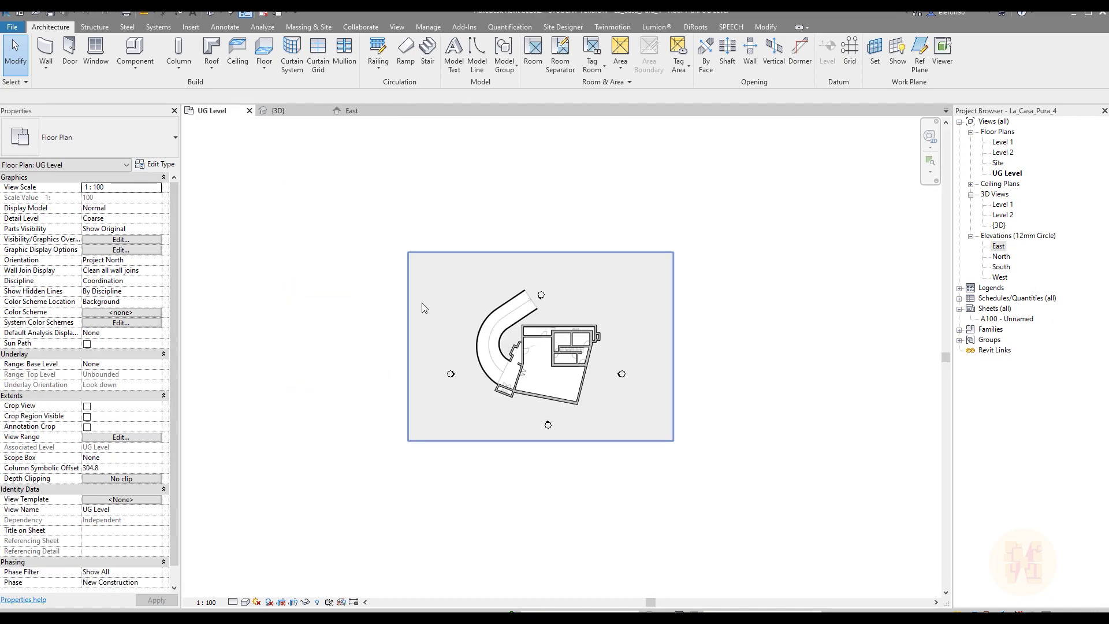
scroll(607, 340, up, 8)
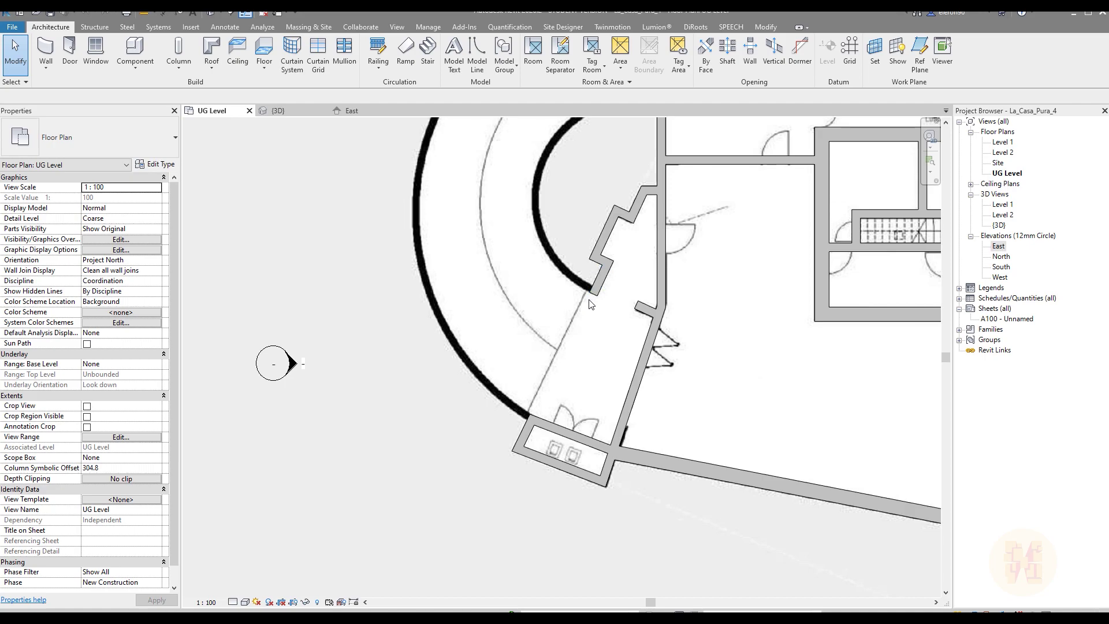
middle_drag(555, 264, 560, 298)
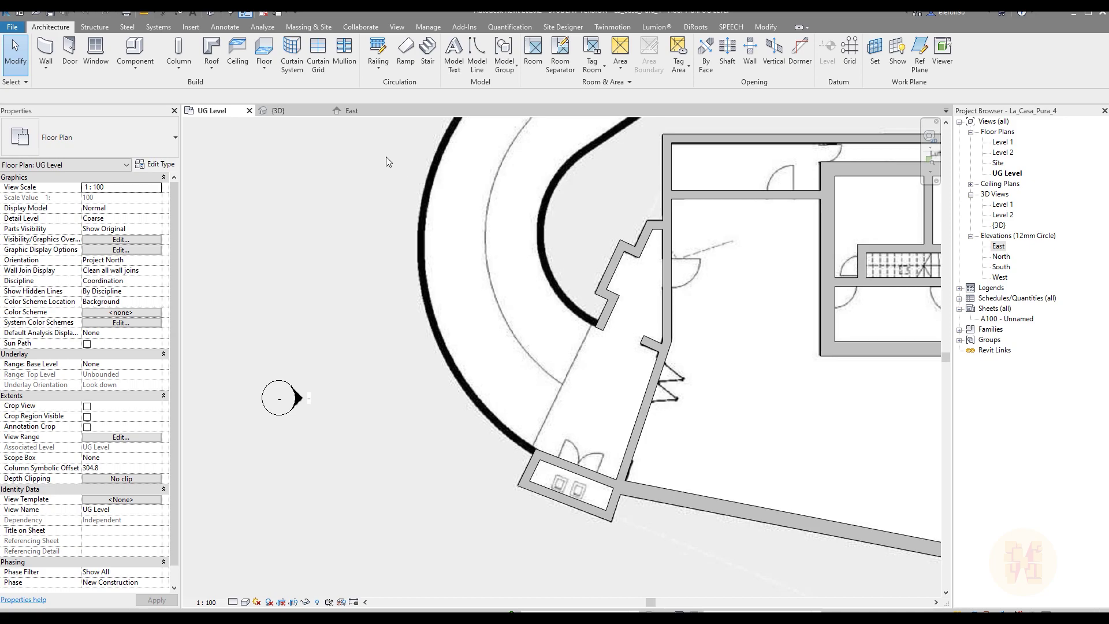
middle_drag(386, 162, 376, 222)
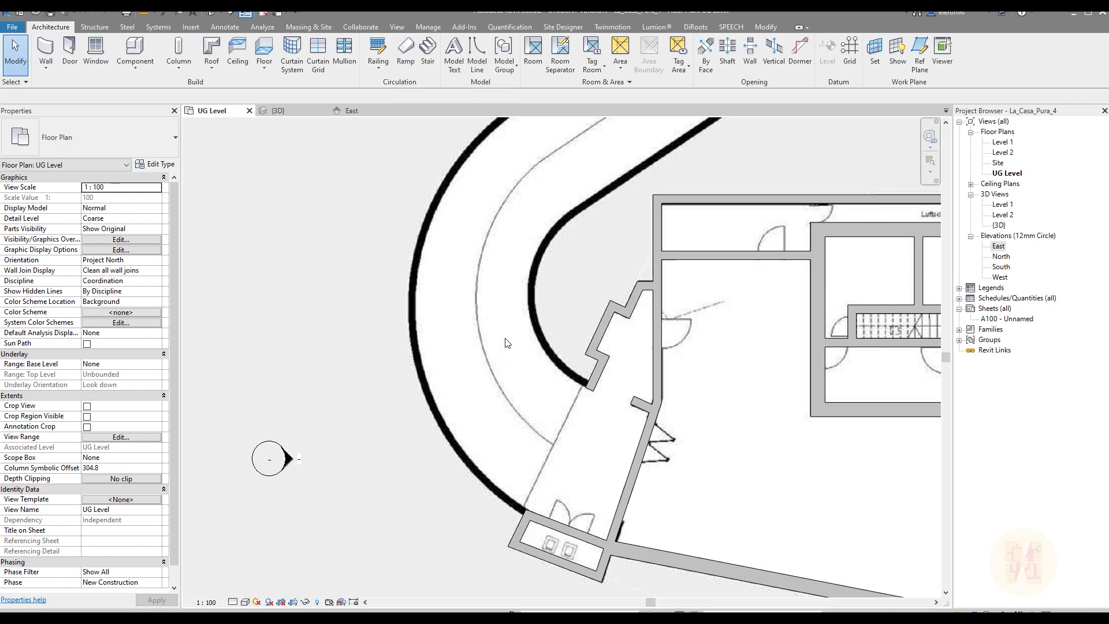
middle_drag(483, 355, 418, 329)
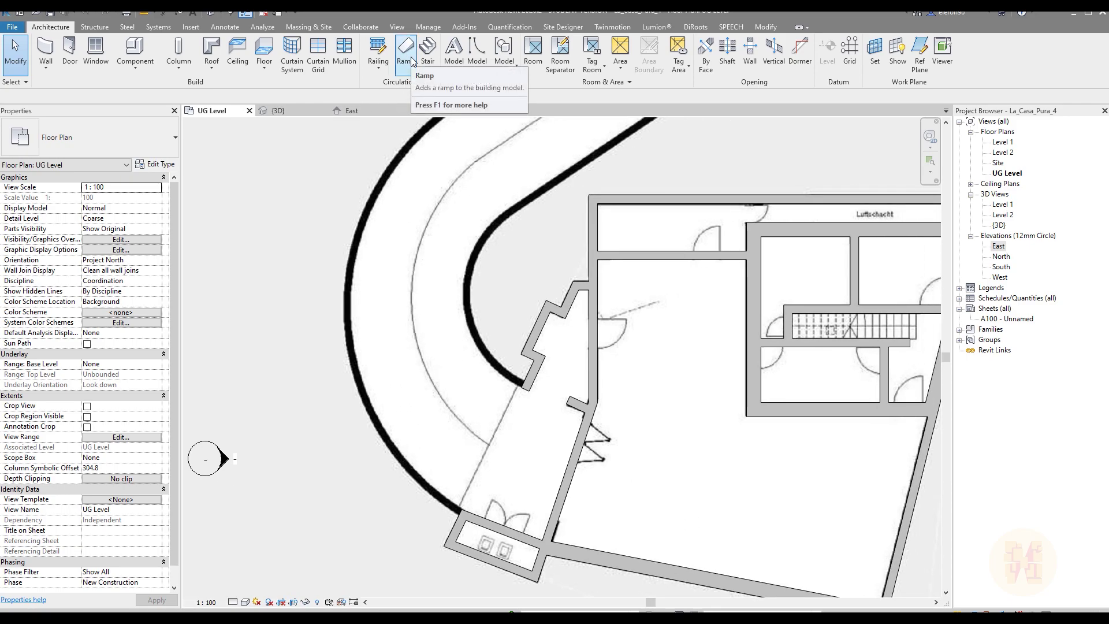
mouse_move(411, 59)
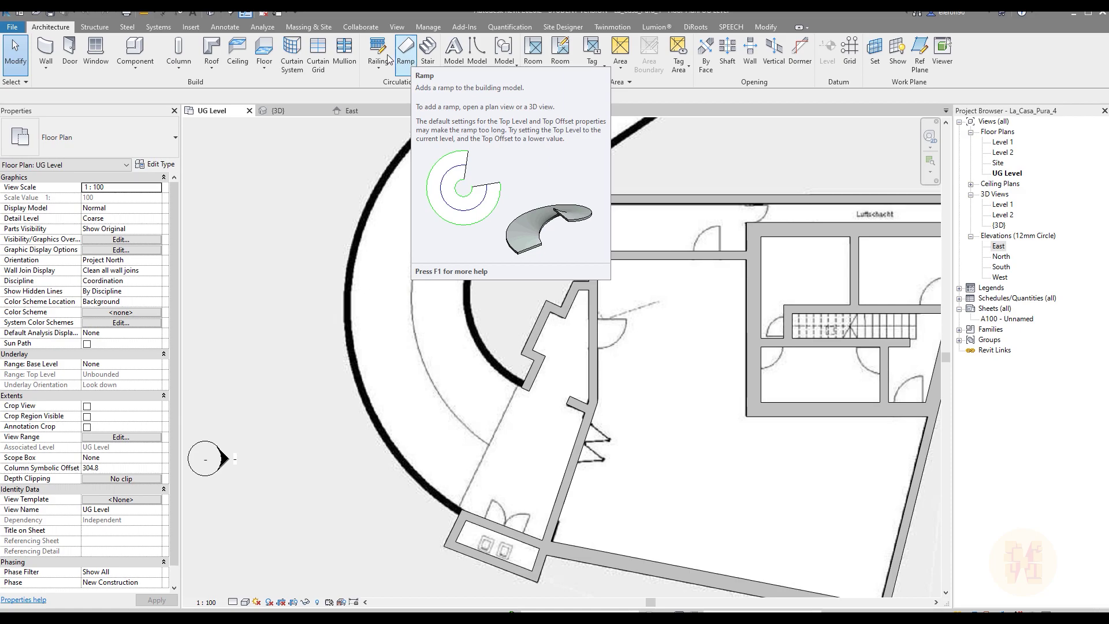
Start a floor sketch on UG Level and trace the ramp's inner curve with a boundary arc of about 3950 mm radius
click(261, 49)
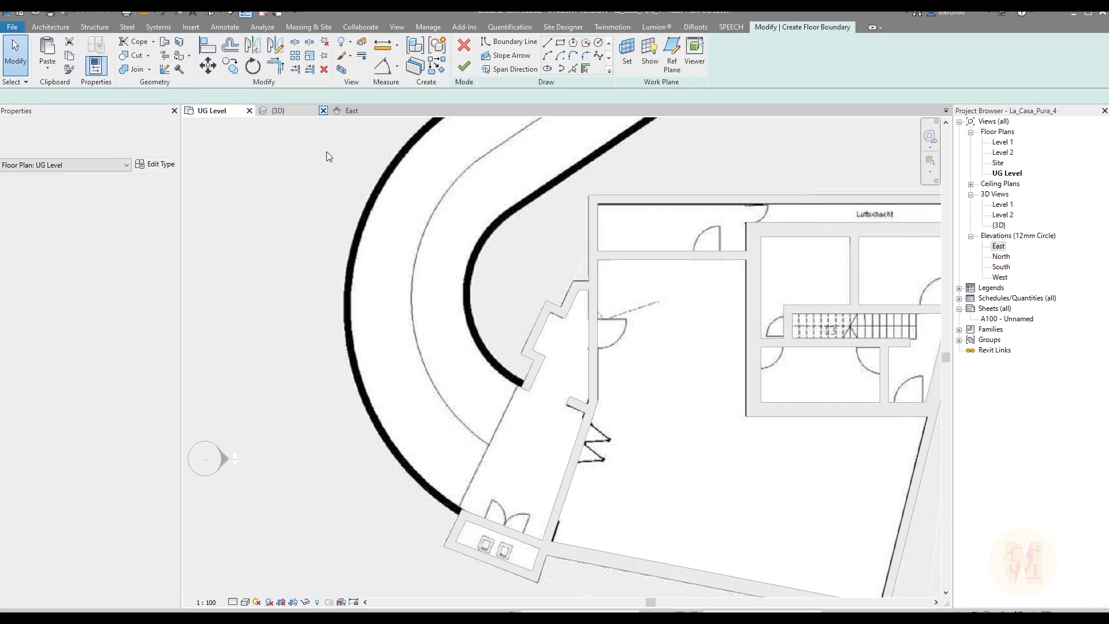
click(558, 56)
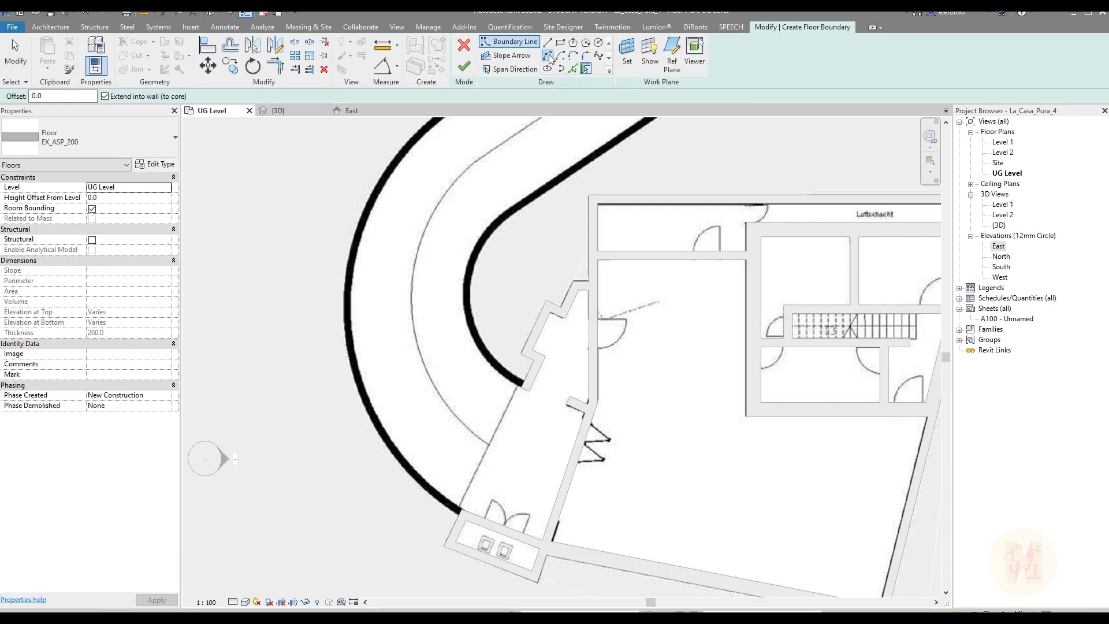
click(523, 385)
scroll(430, 329, up, 3)
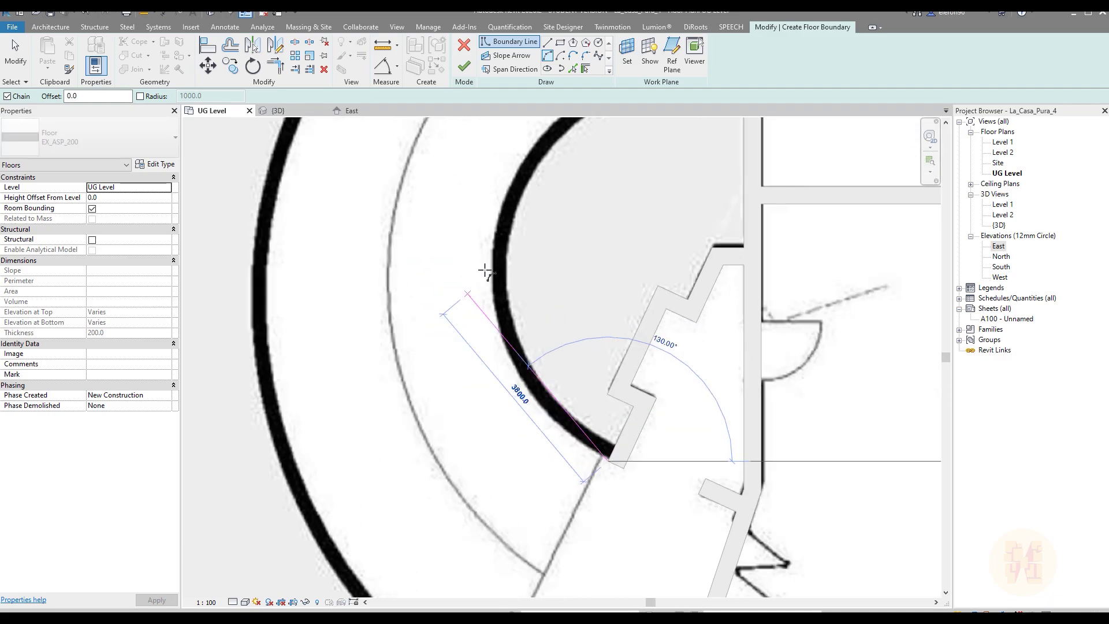
click(556, 120)
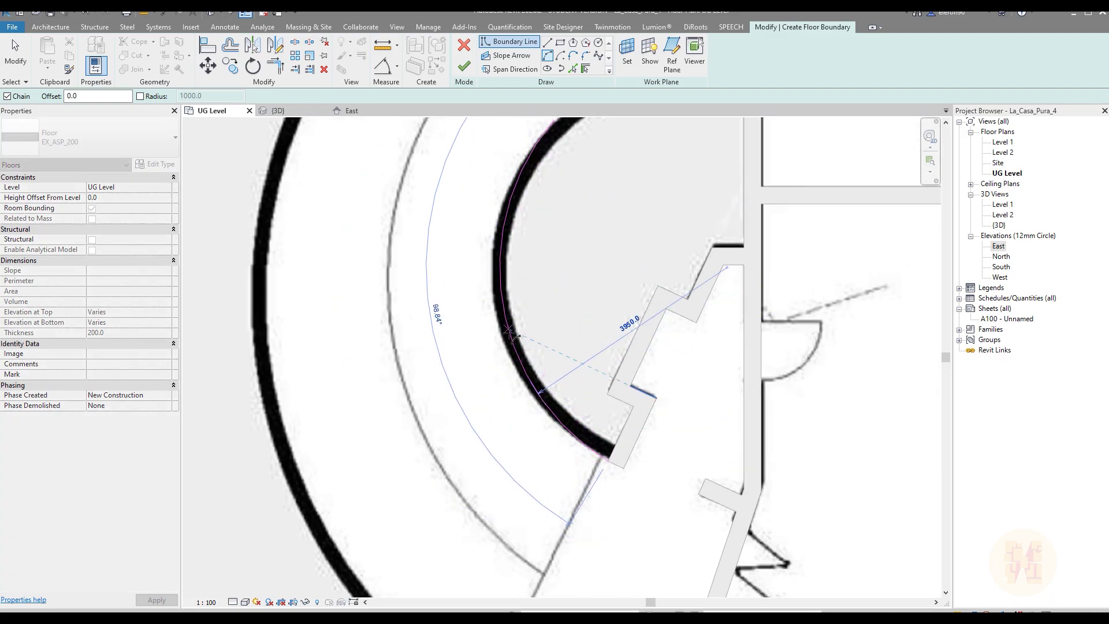
scroll(516, 331, down, 3)
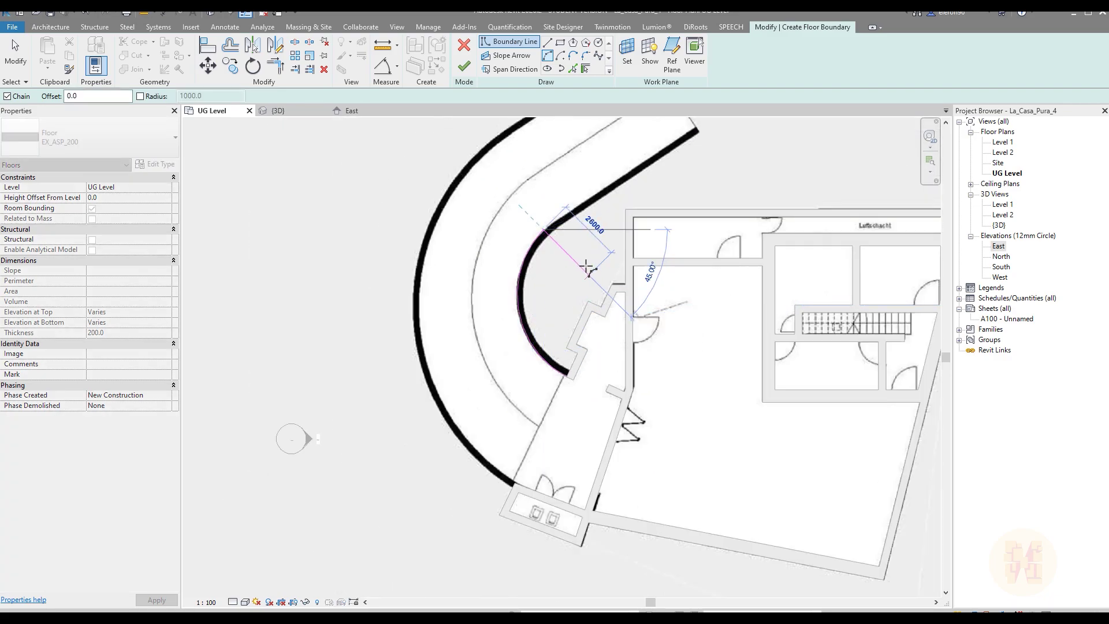
click(567, 377)
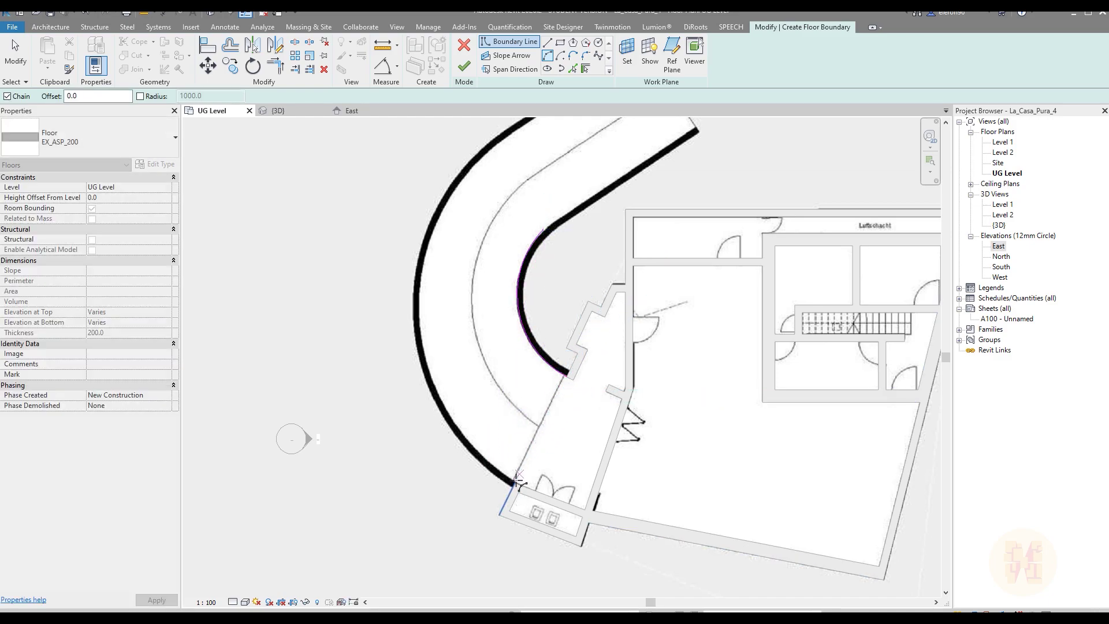
key(Escape)
Draw a straight boundary line about 5730 mm long at 33° along the ramp's inner straight edge
middle_drag(395, 471, 348, 538)
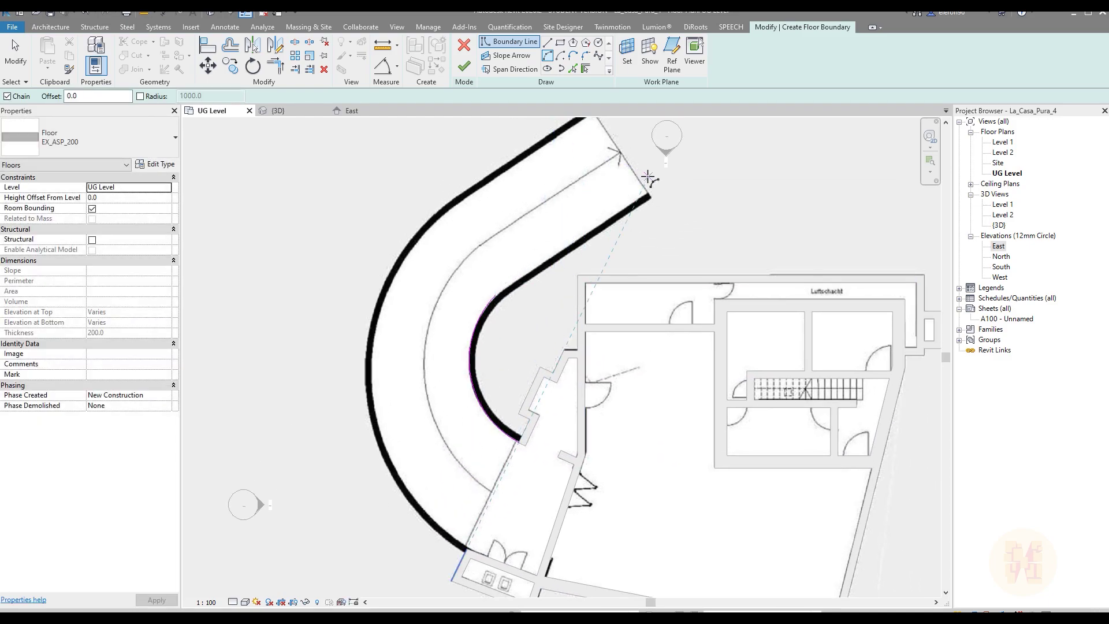
scroll(644, 124, up, 3)
click(546, 42)
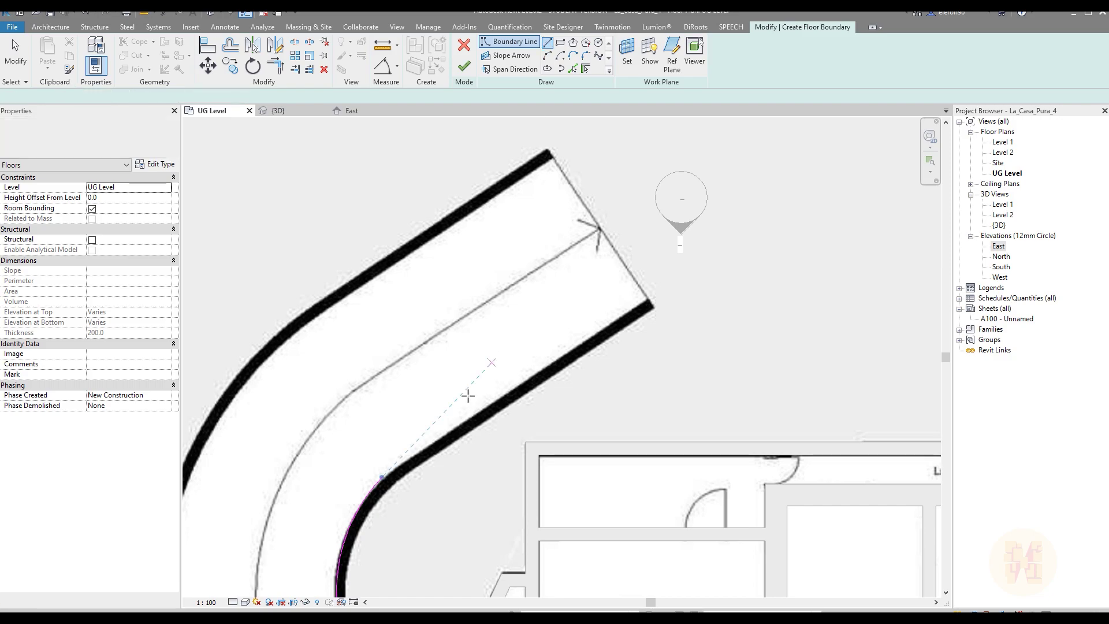
click(431, 443)
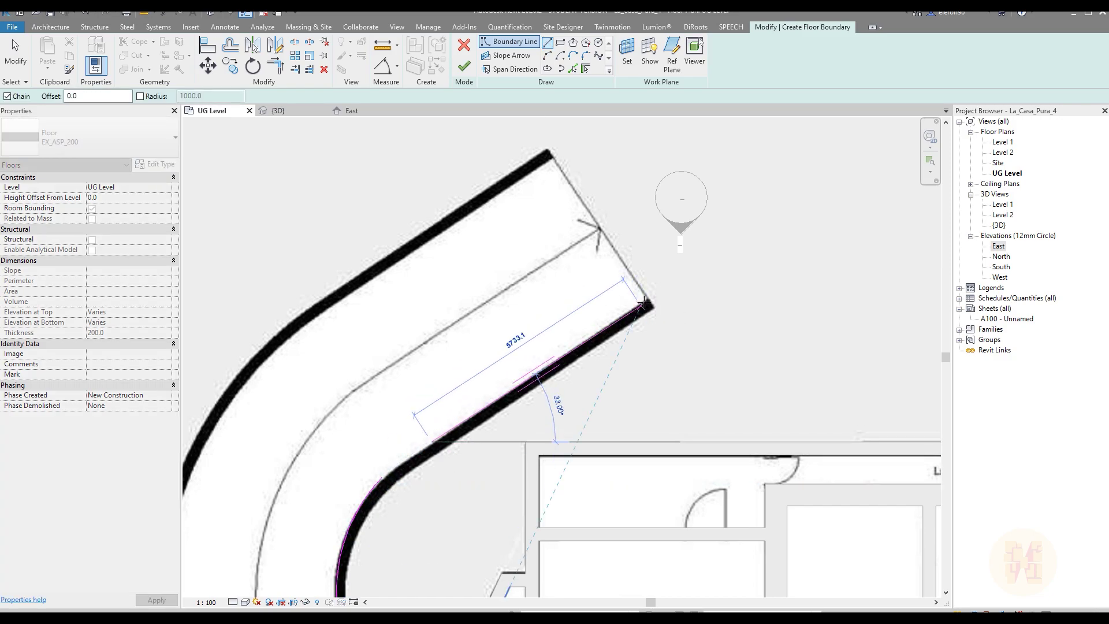
click(643, 302)
key(Escape)
key(Escape)
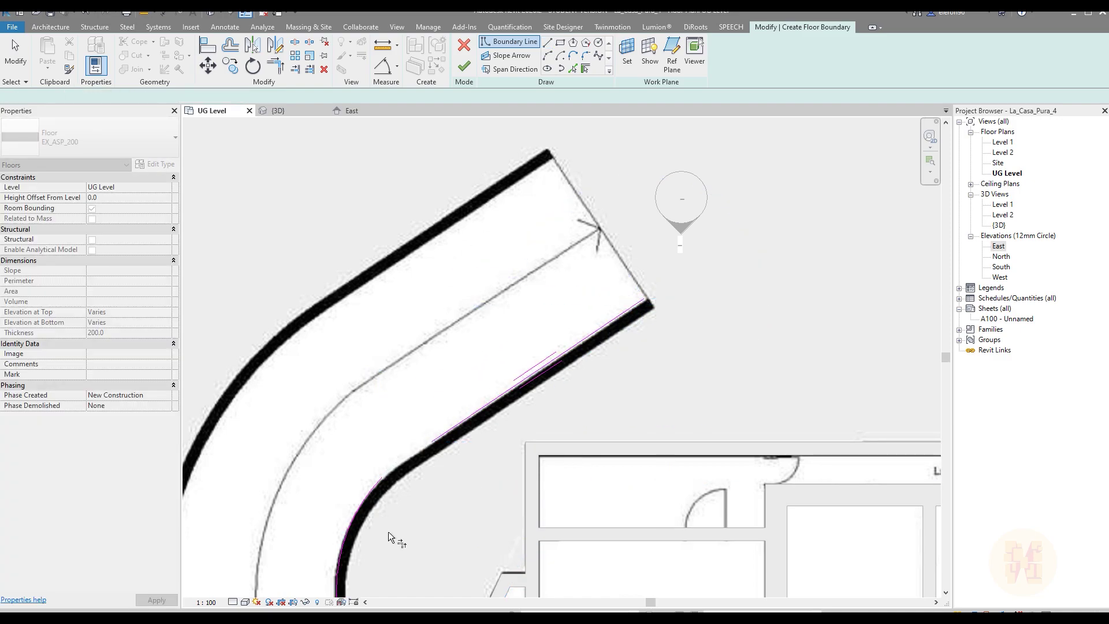
Trim the inner line and arc into a corner, and copy the line to the ramp's outer edge with a 4000 mm offset
key(t)
key(r)
click(362, 509)
click(481, 409)
click(230, 46)
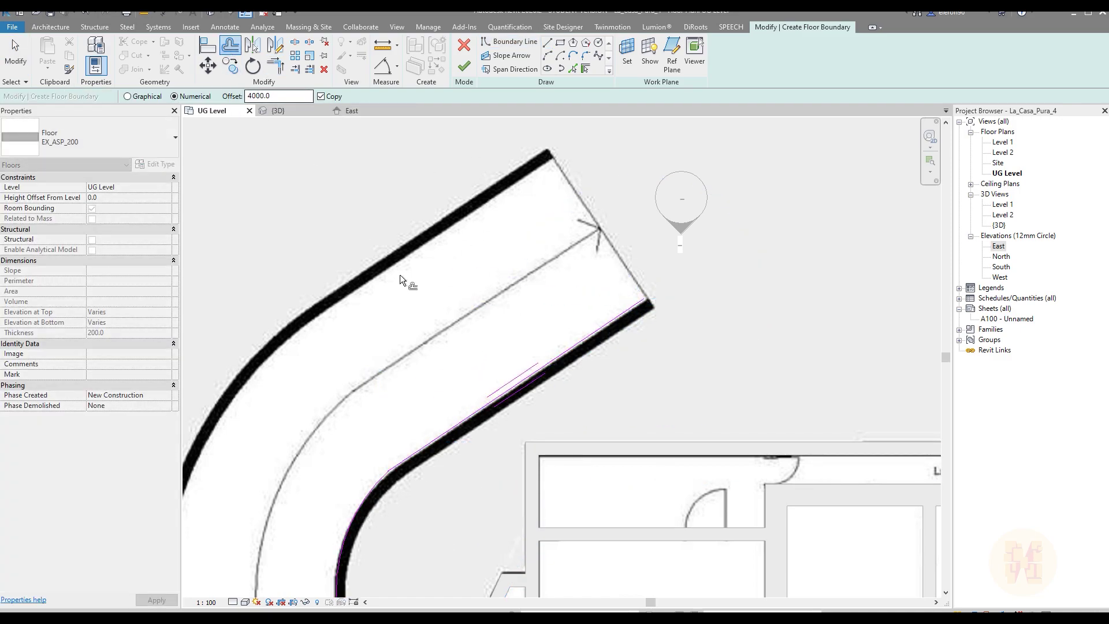
click(517, 382)
middle_drag(523, 242, 402, 292)
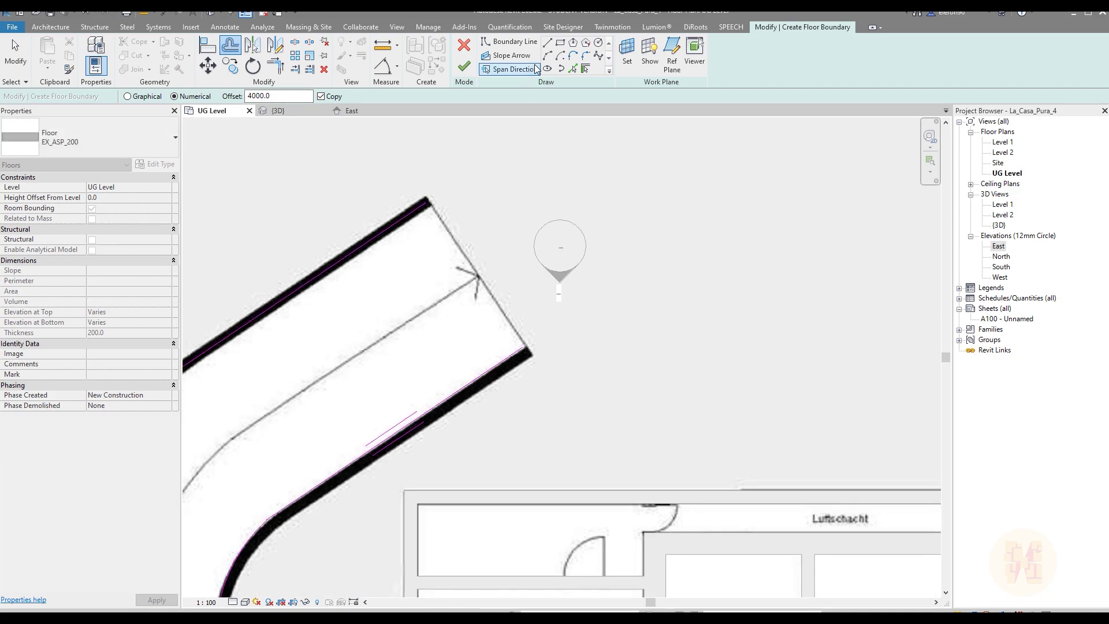
Draw a boundary line across the ramp's far end and trim it into a corner with the outer straight line
click(547, 42)
click(429, 200)
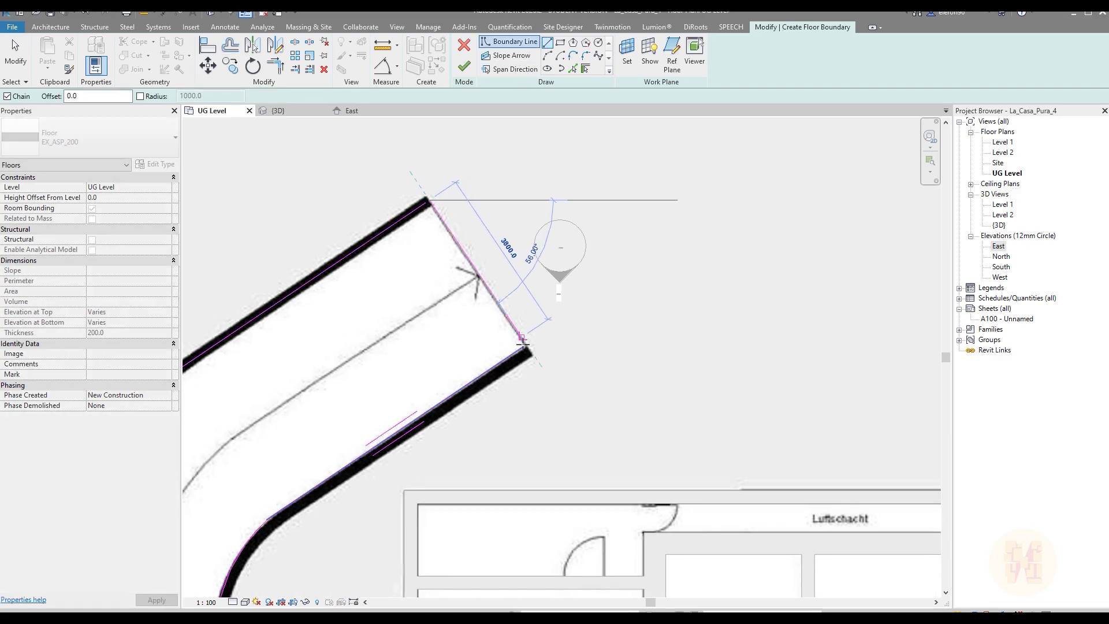
click(526, 347)
key(Escape)
key(Escape)
key(t)
key(r)
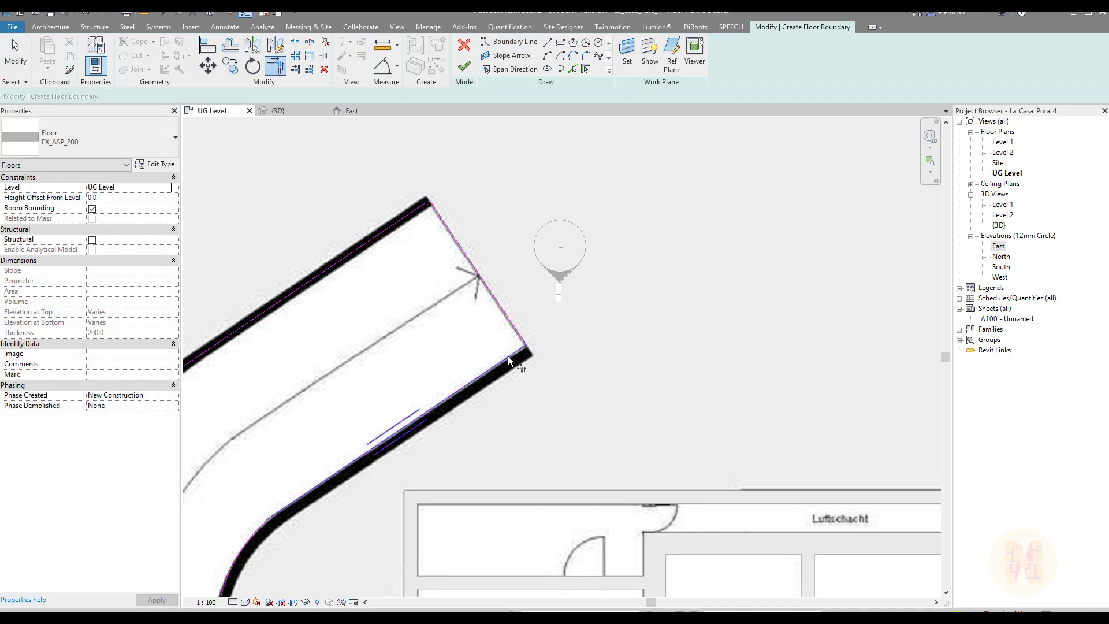
click(453, 238)
click(421, 207)
scroll(447, 193, down, 2)
middle_drag(472, 254, 571, 127)
middle_drag(416, 473, 469, 493)
click(547, 56)
click(528, 379)
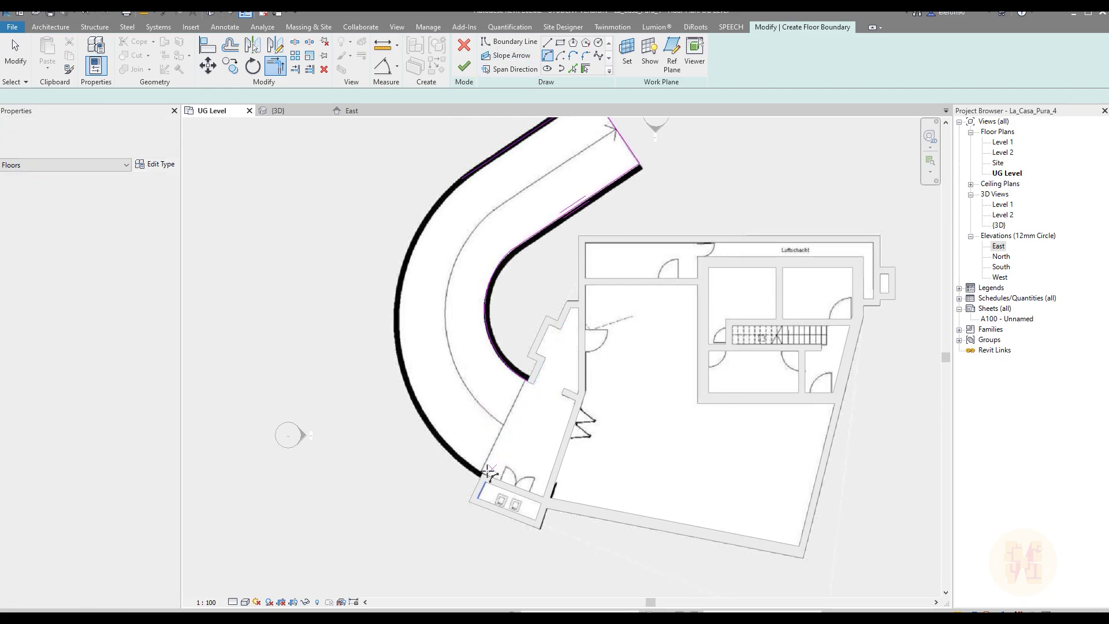
click(483, 474)
click(463, 180)
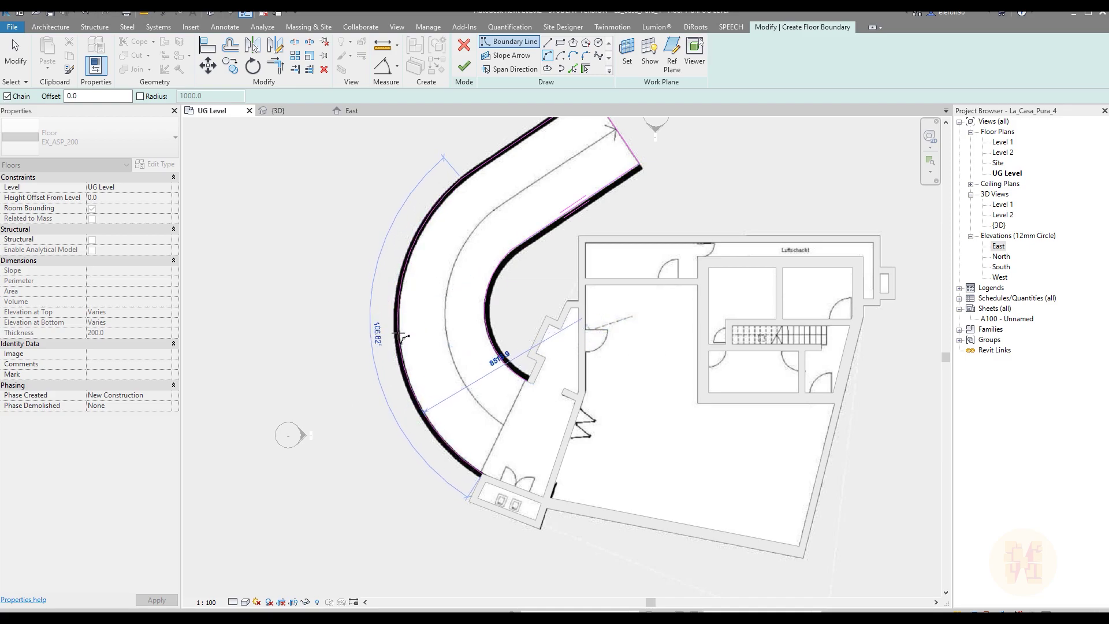
key(Escape)
key(Escape)
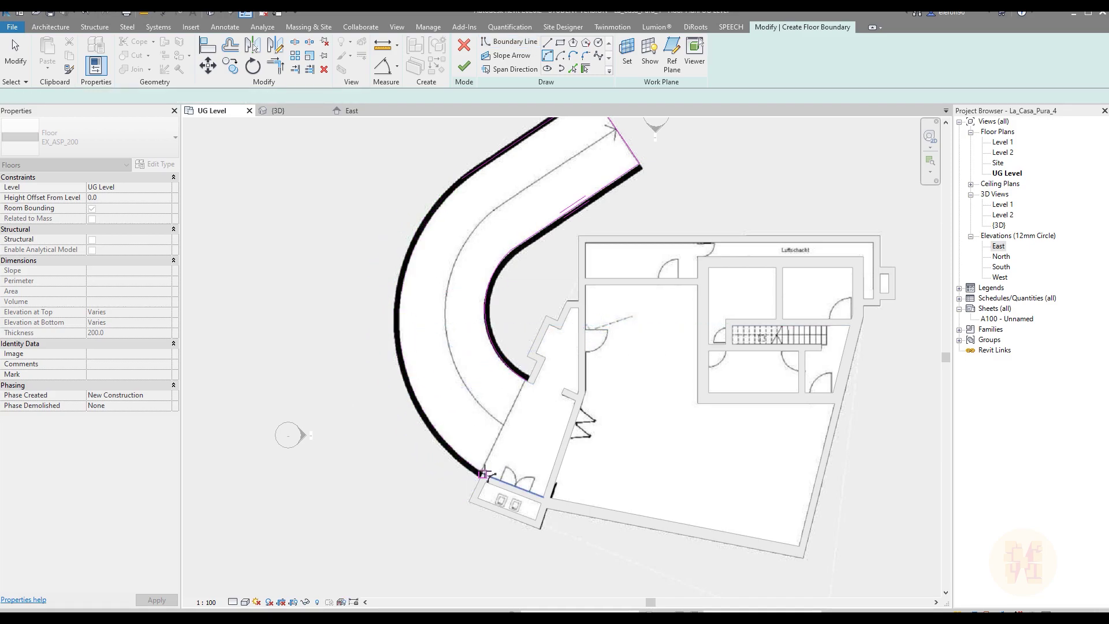
key(Return)
click(484, 473)
scroll(429, 208, up, 3)
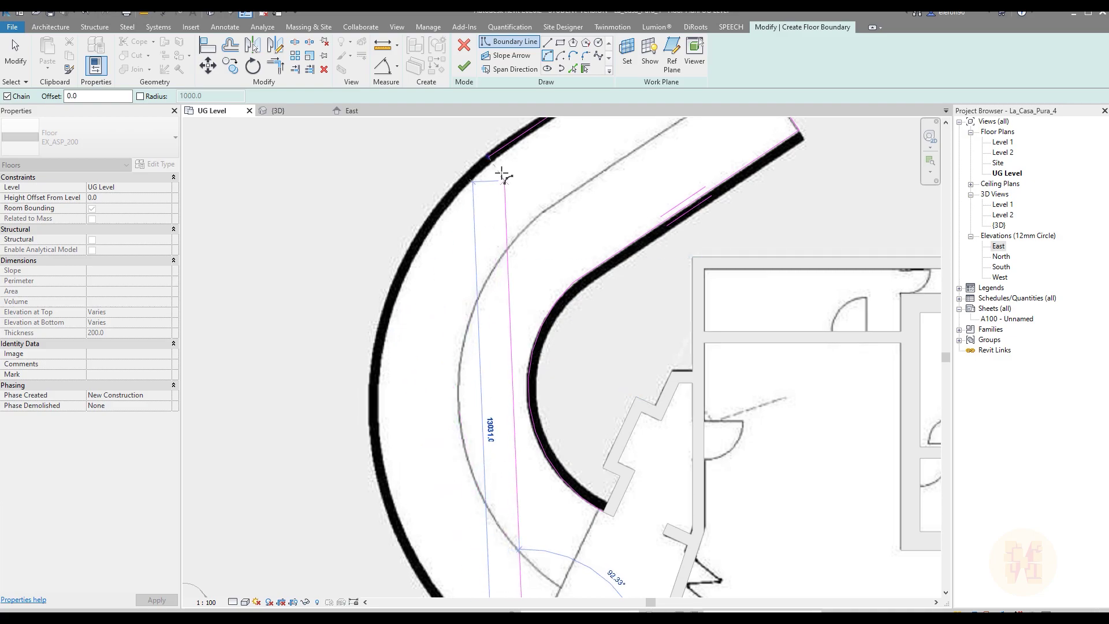
key(Escape)
key(Escape)
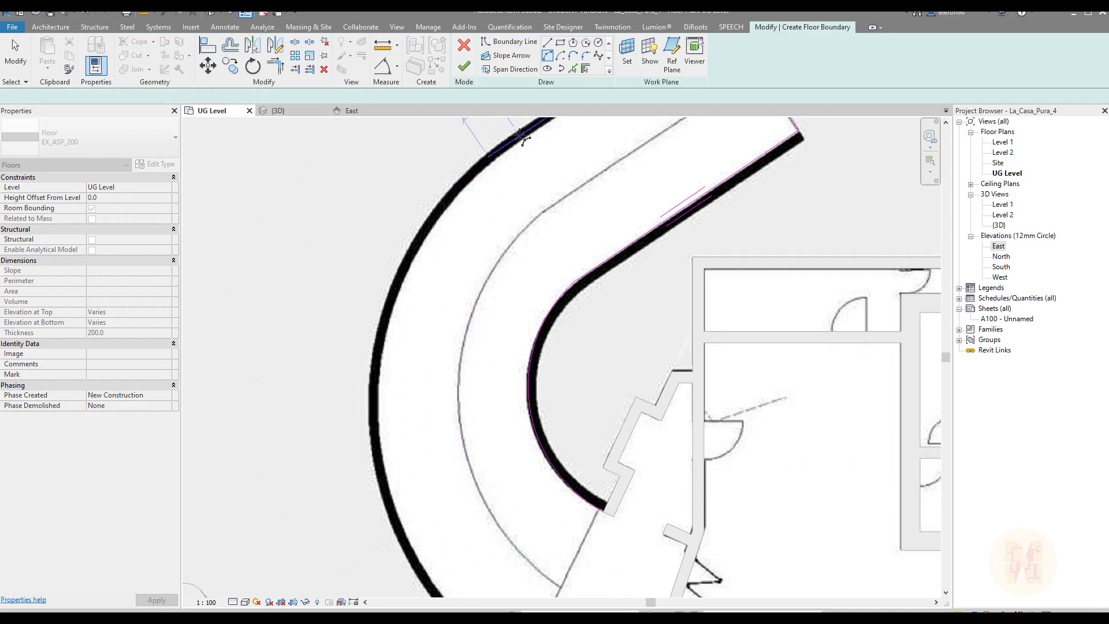
Trace the ramp's outer curve with a boundary arc from the outer straight line to the building's wall corner
click(520, 135)
middle_drag(512, 584, 525, 441)
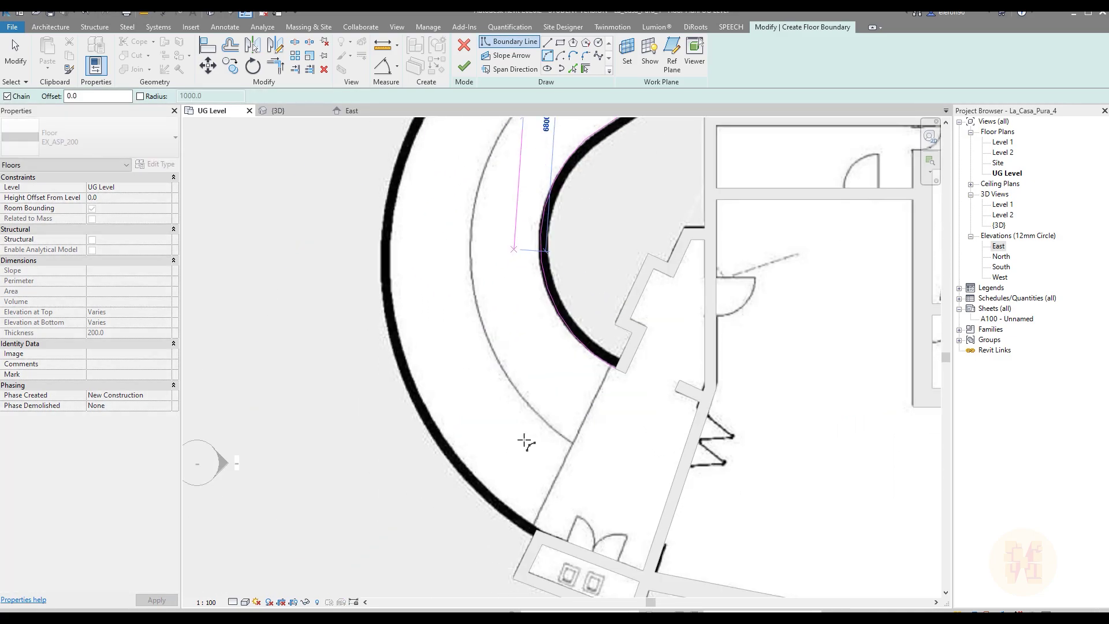
click(539, 530)
middle_drag(535, 345, 658, 449)
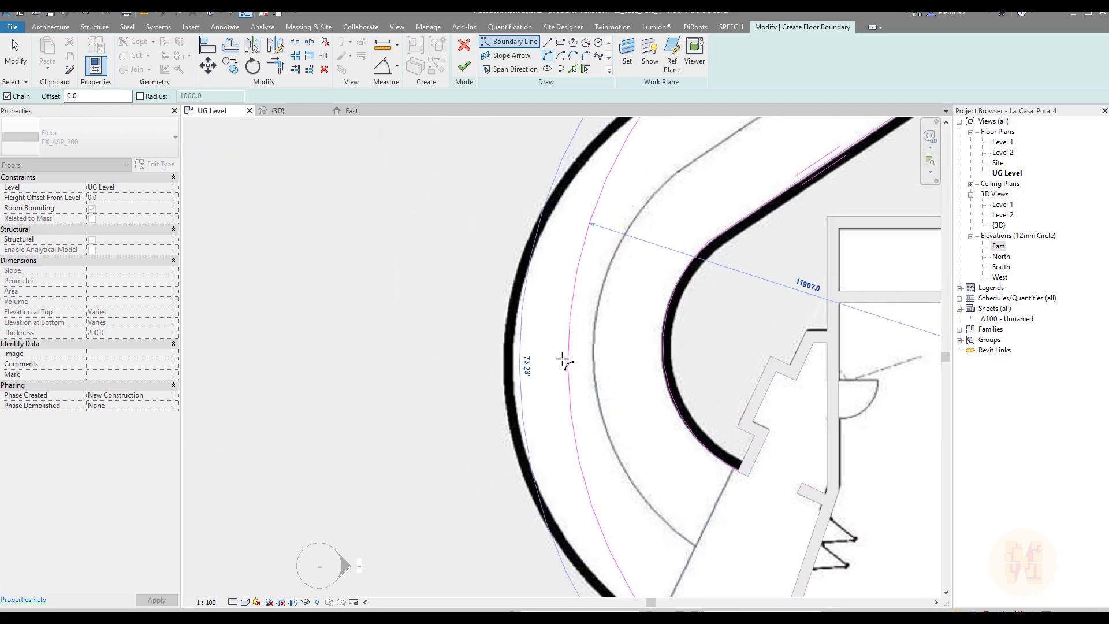
click(514, 359)
middle_drag(641, 300, 538, 468)
key(Escape)
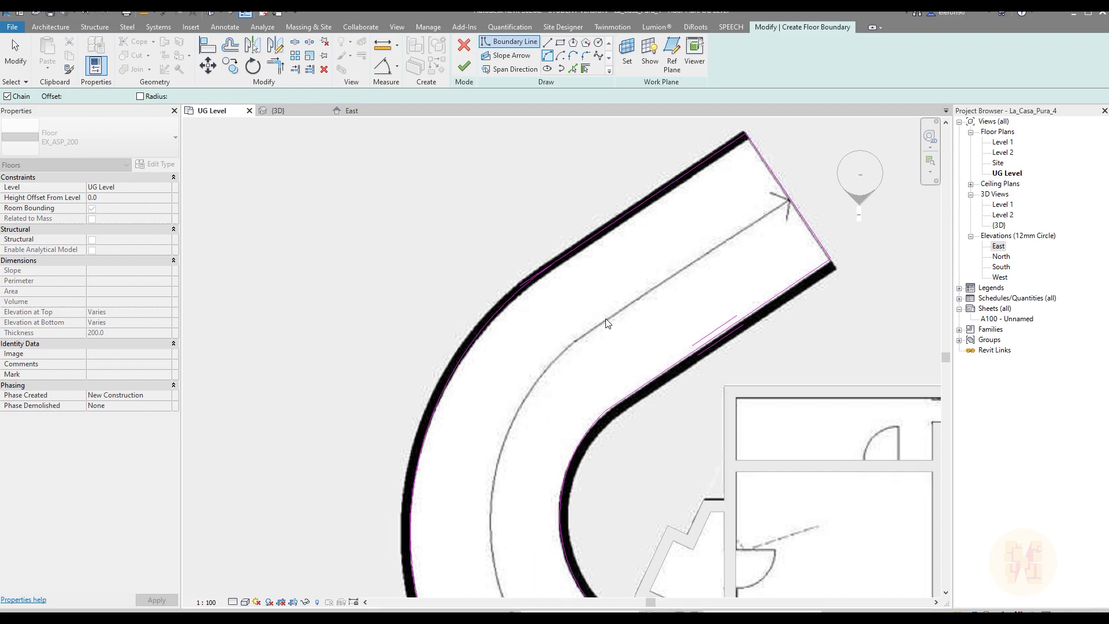
key(Escape)
Trim the outer straight line and the outer arc into a continuous boundary
key(t)
key(r)
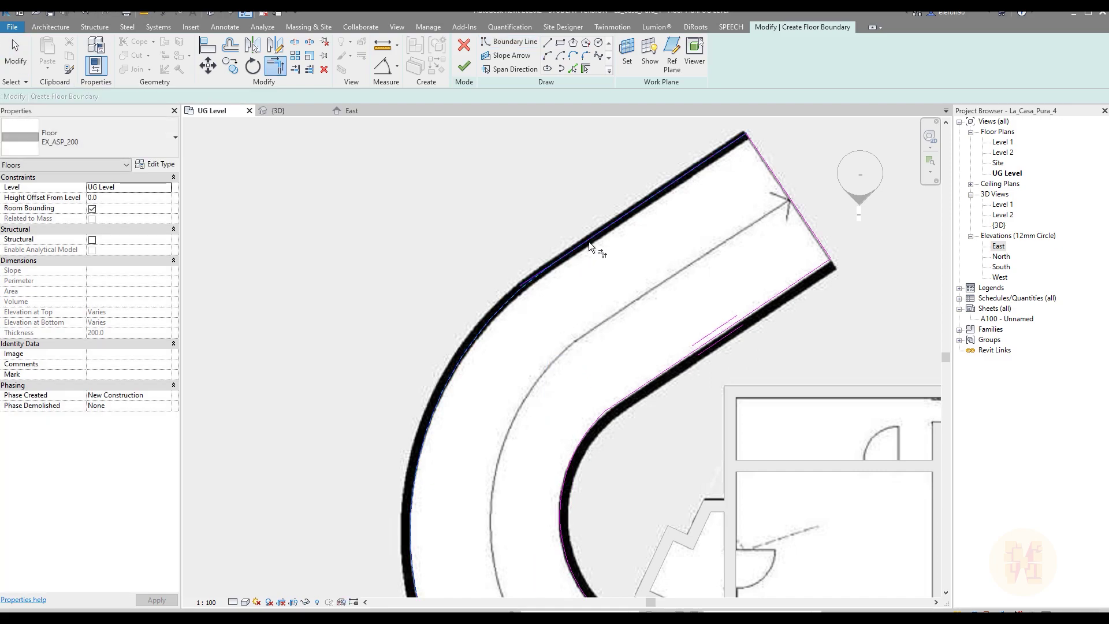
scroll(600, 231, down, 3)
scroll(655, 438, up, 6)
key(Escape)
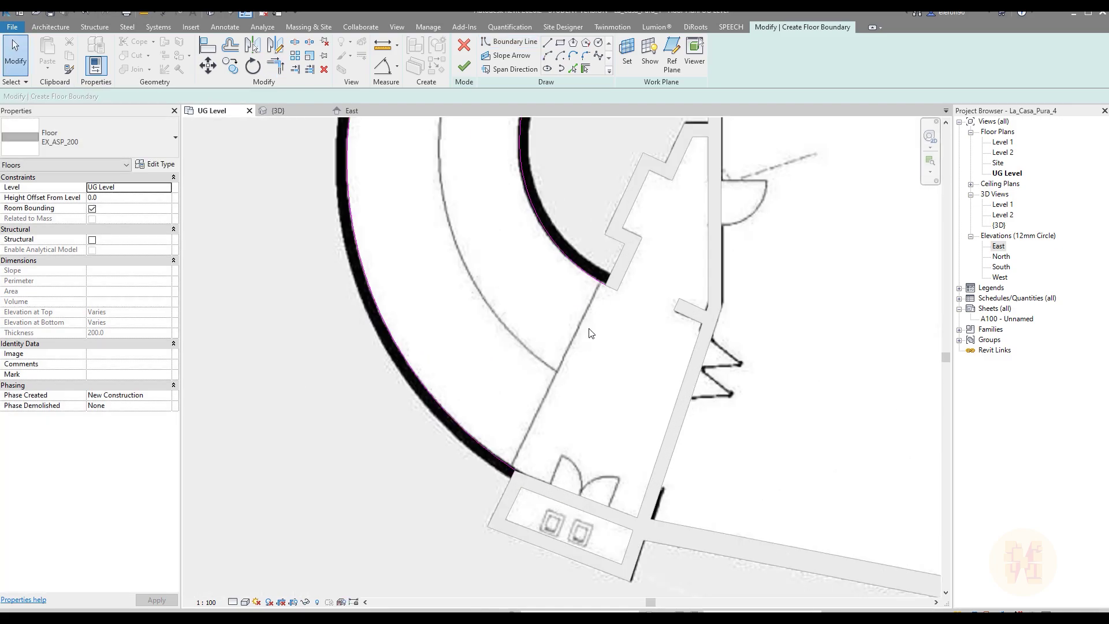
Close the boundary with a straight line across the ramp's end at the building and finish the floor sketch
click(548, 43)
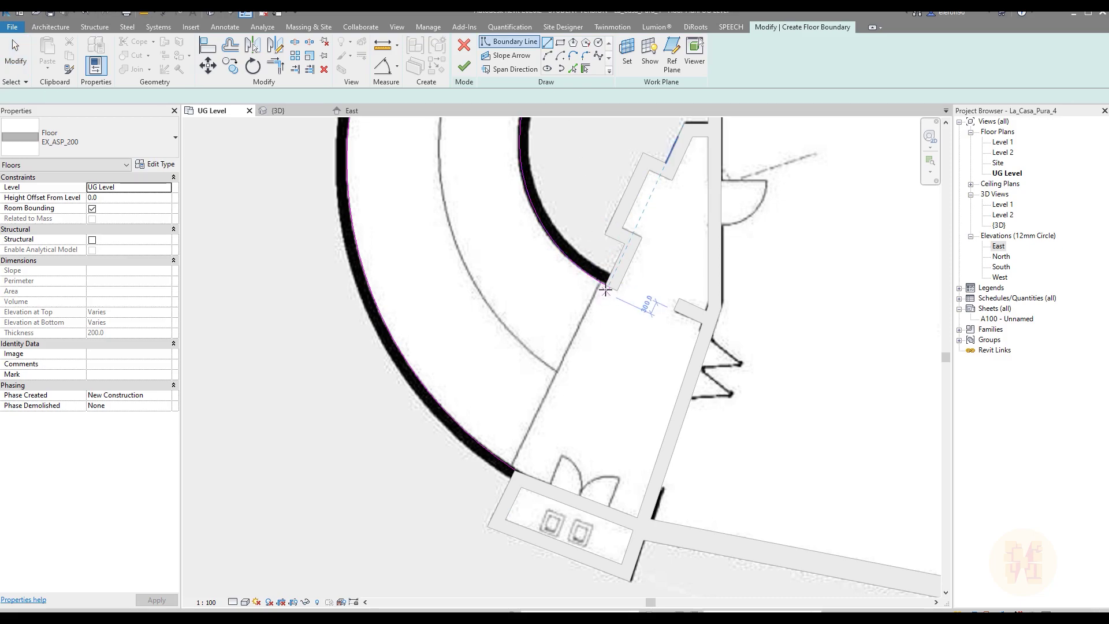
click(604, 287)
scroll(517, 472, down, 3)
click(517, 471)
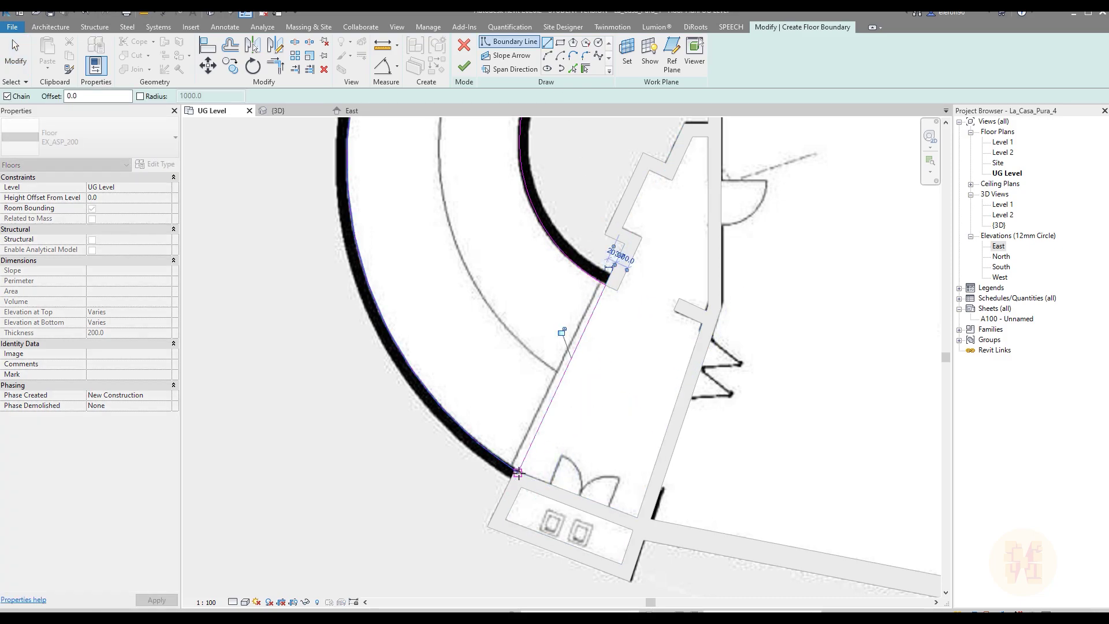
scroll(517, 473, up, 4)
scroll(517, 473, up, 3)
key(Escape)
key(Escape)
scroll(539, 465, down, 5)
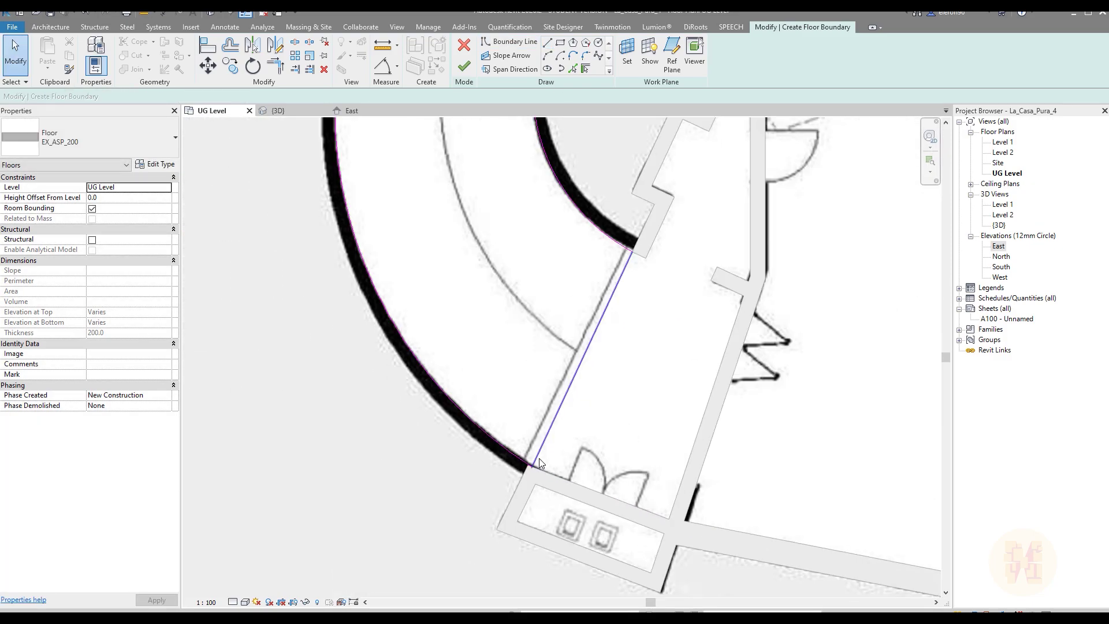
scroll(539, 459, up, 2)
click(466, 69)
key(Escape)
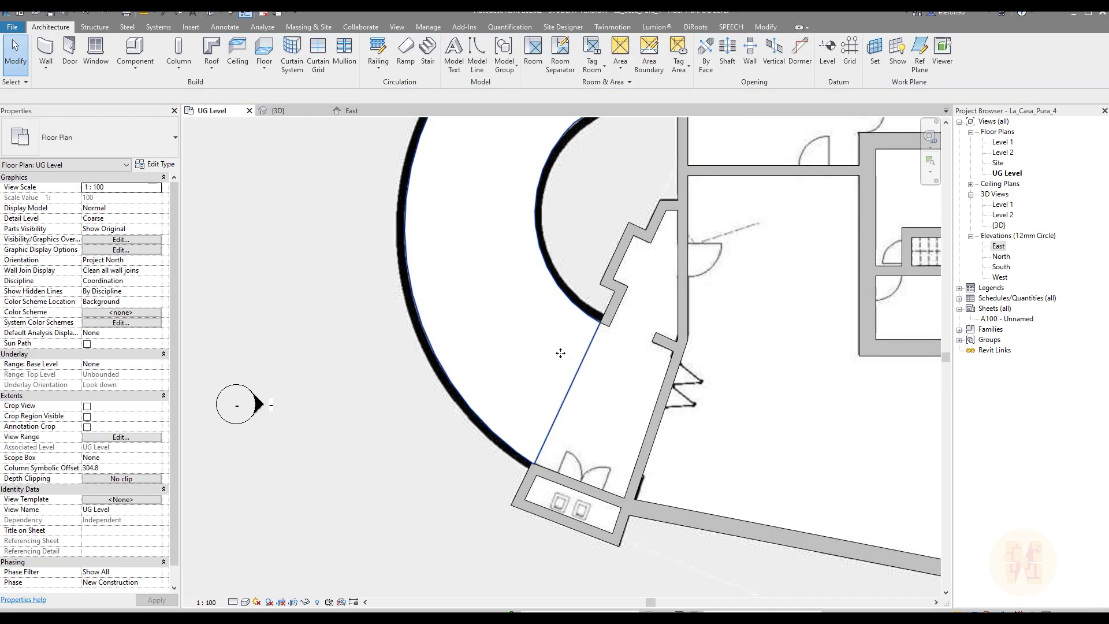
Select the new ramp floor and show it in the 3D view from above on the ramp side
click(438, 401)
scroll(439, 401, down, 4)
scroll(539, 235, up, 4)
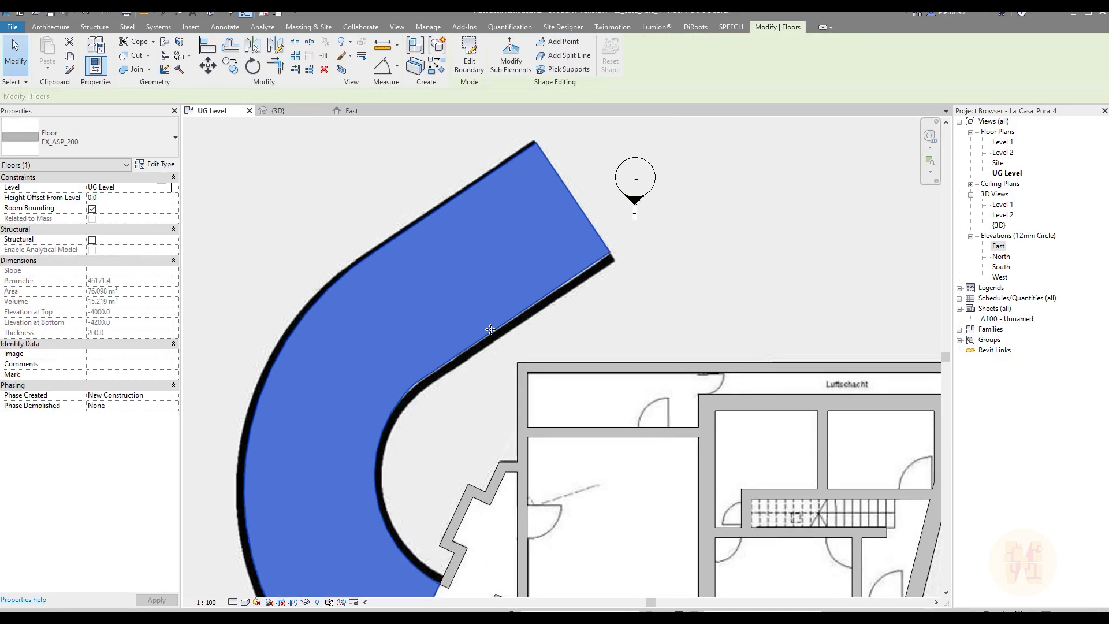
click(282, 113)
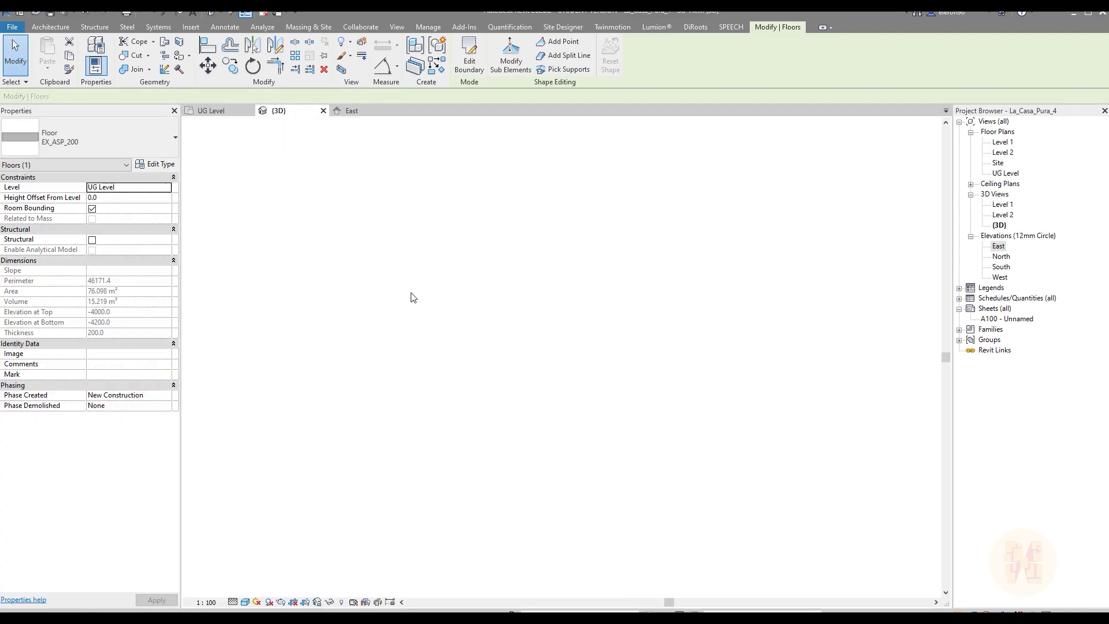
shift+middle_drag(519, 254, 323, 243)
shift+middle_drag(412, 274, 517, 362)
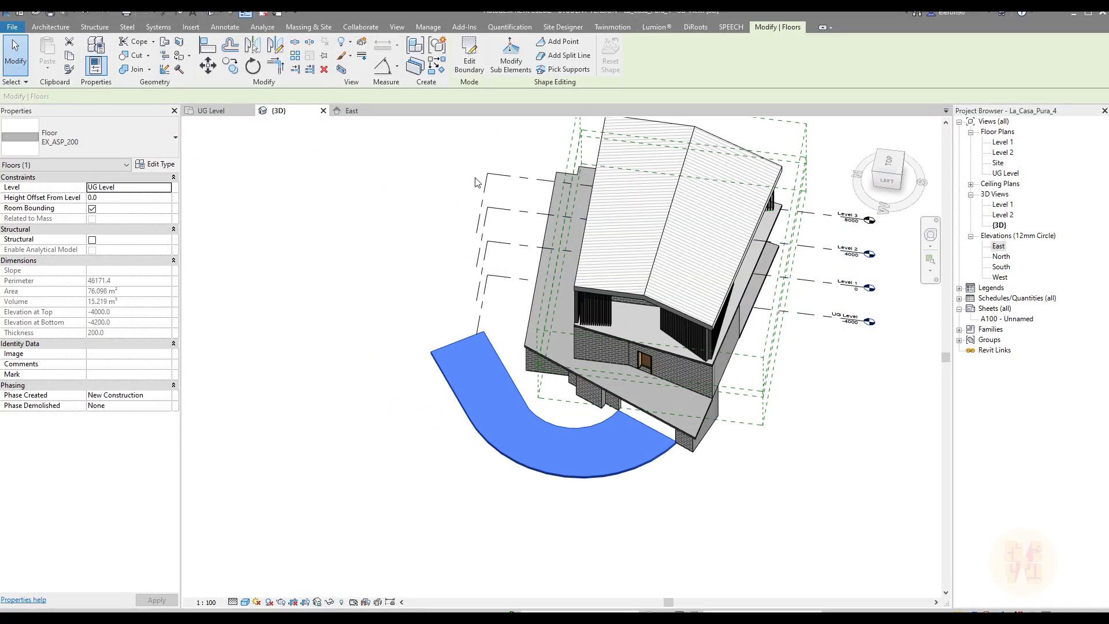
scroll(454, 200, up, 1)
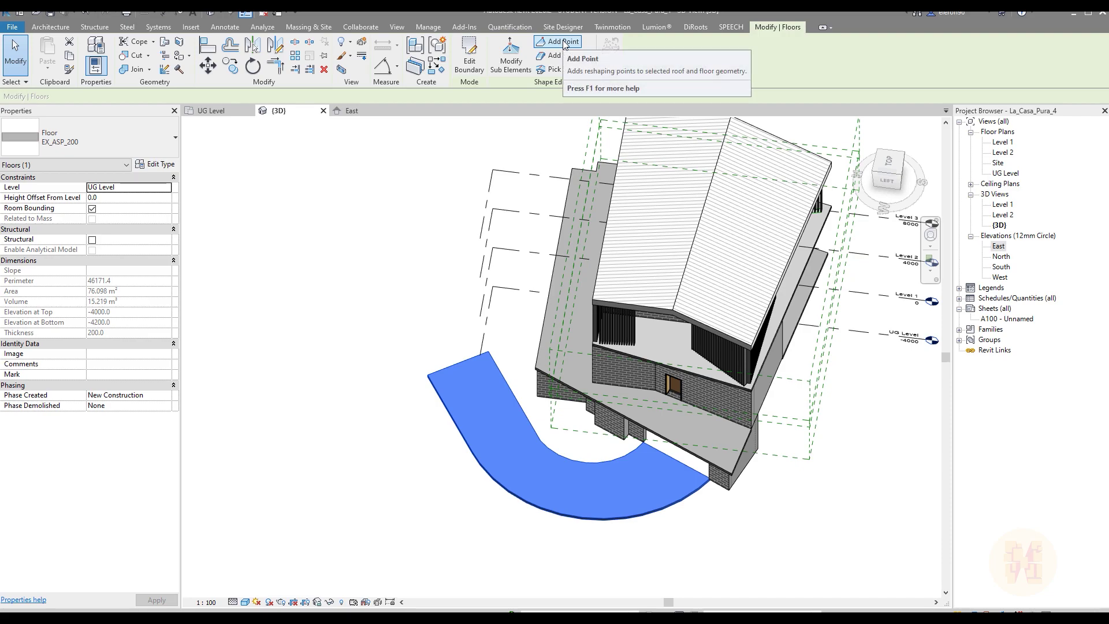
Modify the ramp floor's sub-elements, raising both corner points of its far end to an elevation of 4000 mm
click(518, 57)
drag(369, 309, 514, 402)
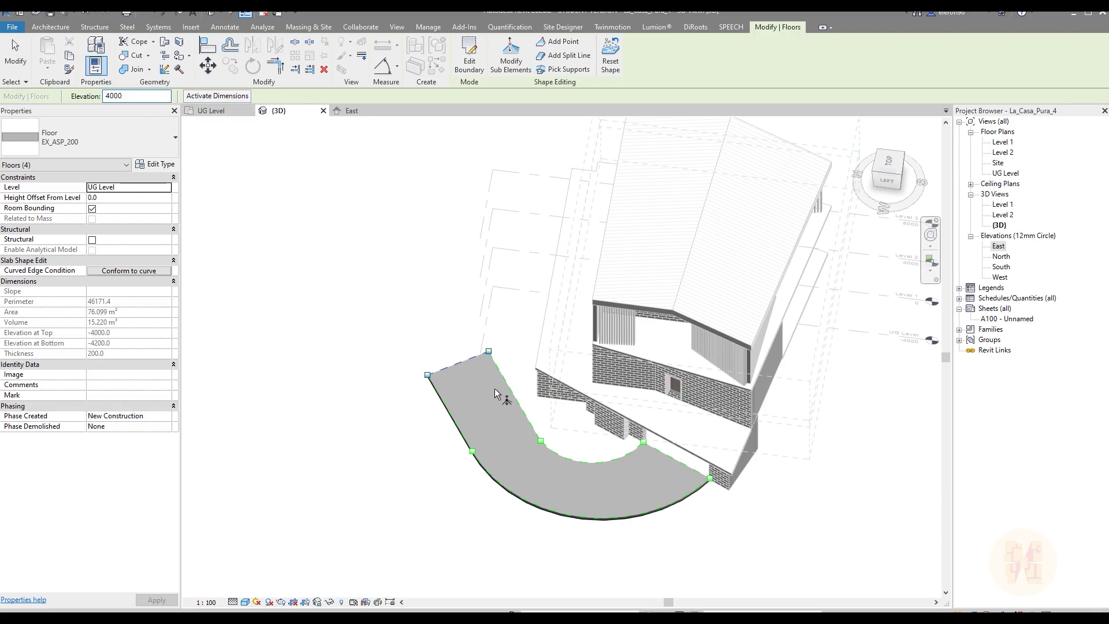
click(394, 401)
click(426, 376)
click(439, 373)
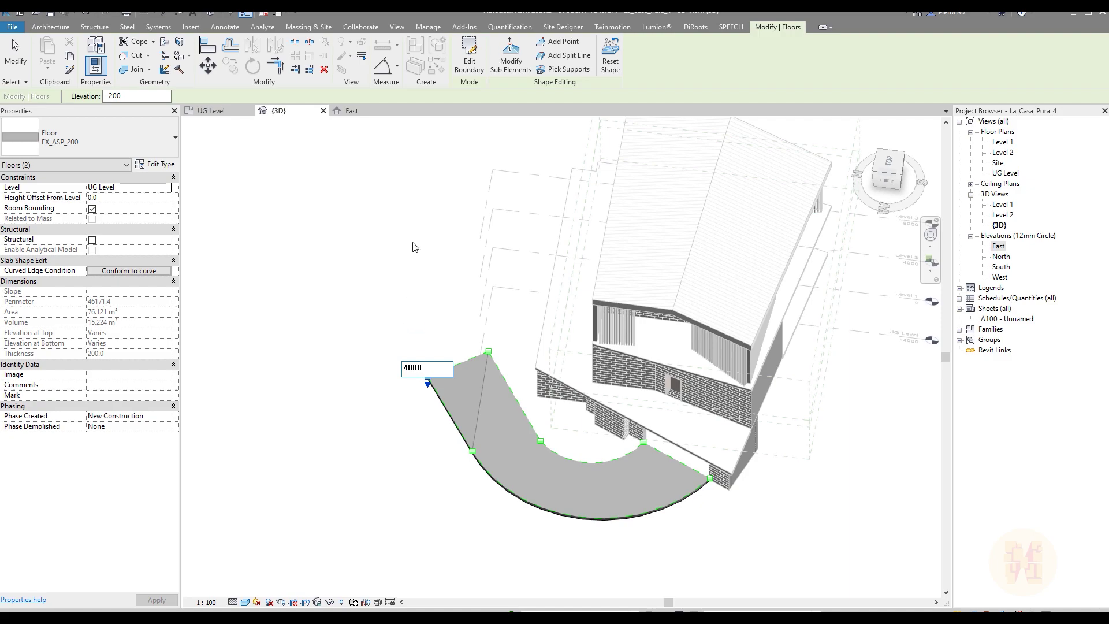
key(Return)
click(499, 347)
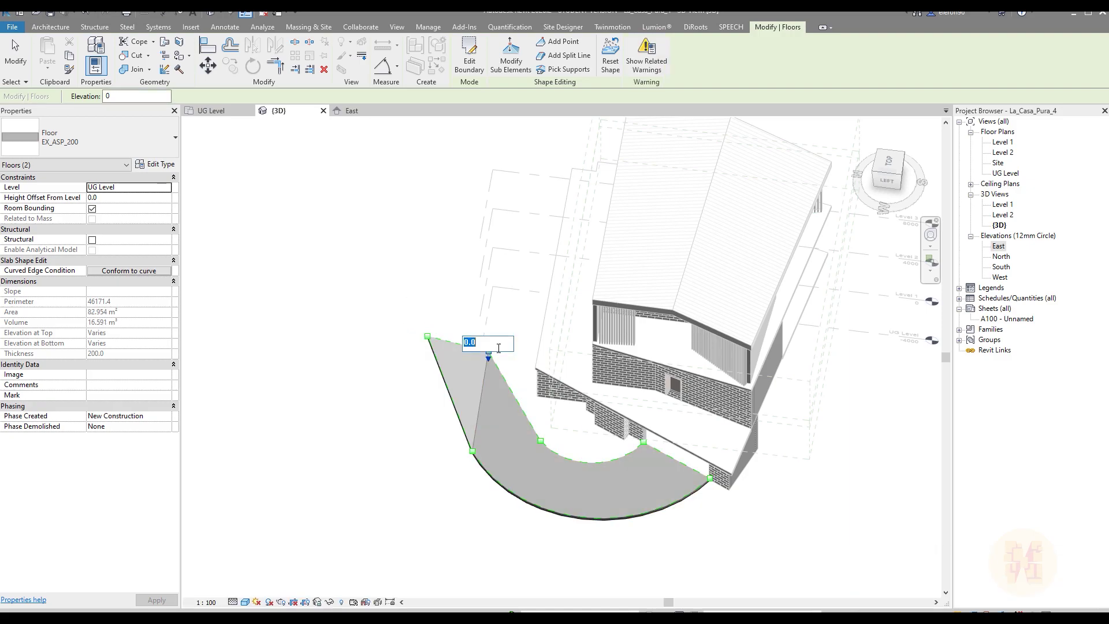
key(Return)
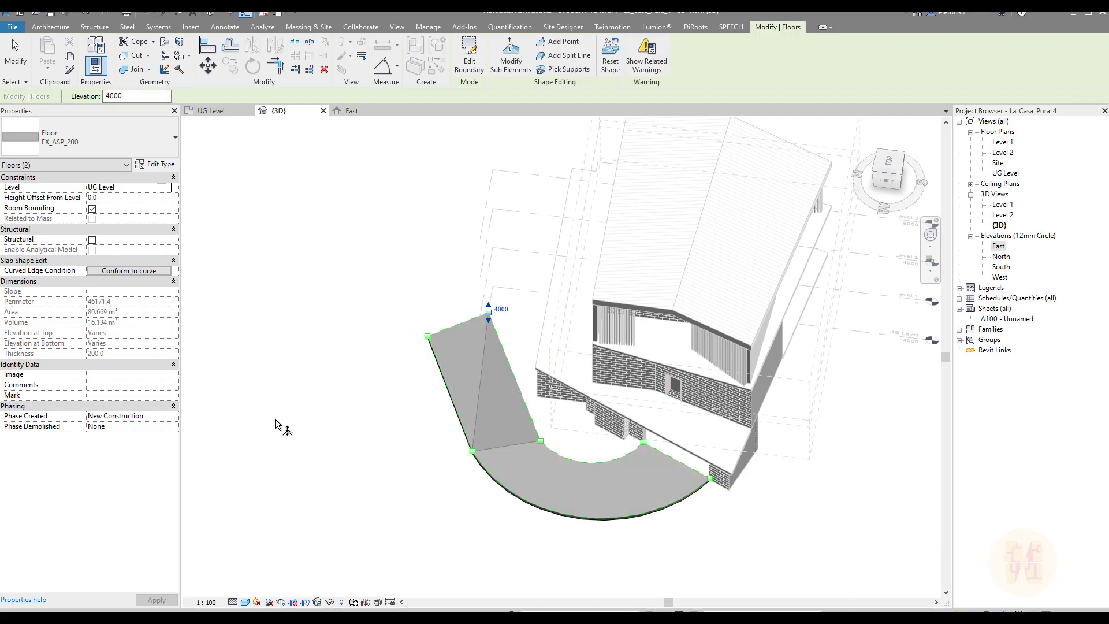
Set the elevation of the inner shape point, where the straight run meets the curve, to 1900 mm
shift+middle_drag(639, 547, 665, 387)
scroll(537, 452, up, 2)
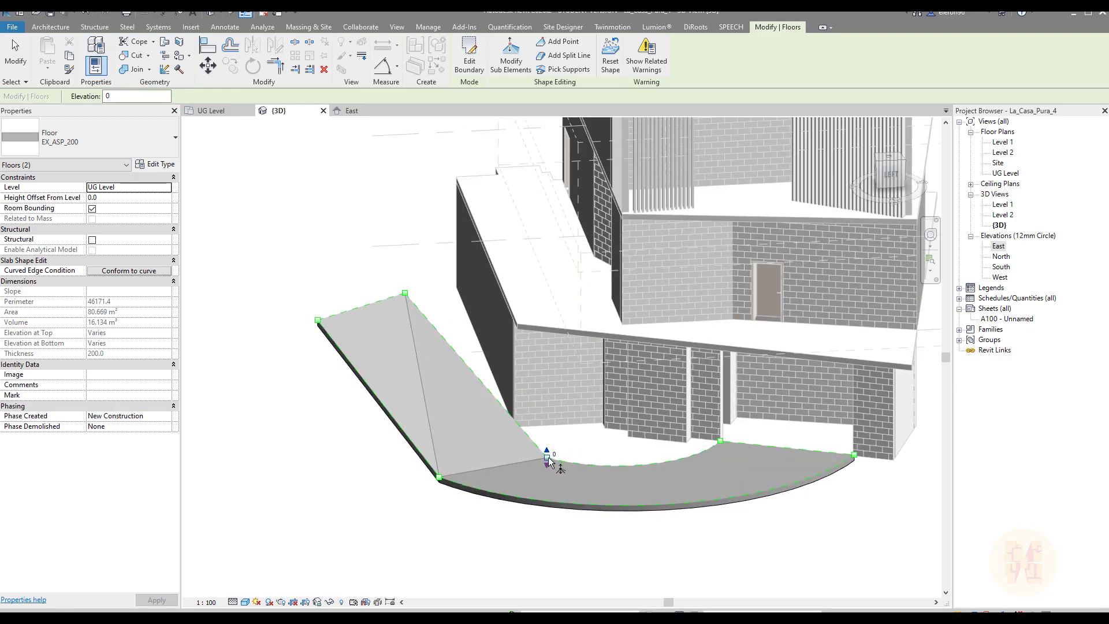
click(555, 455)
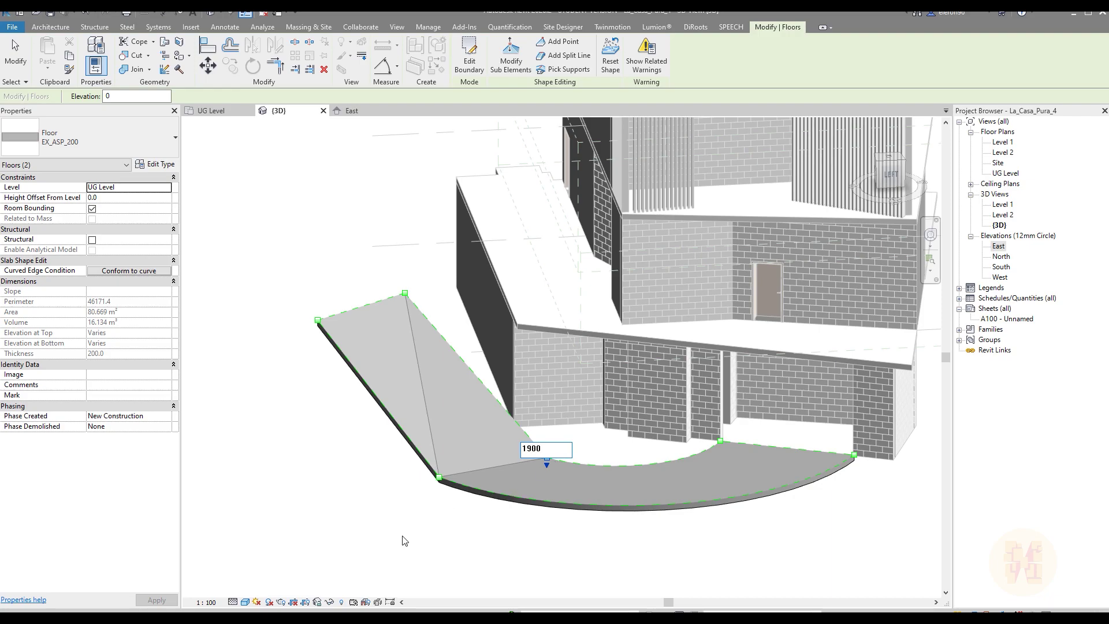
text(1900)
key(Return)
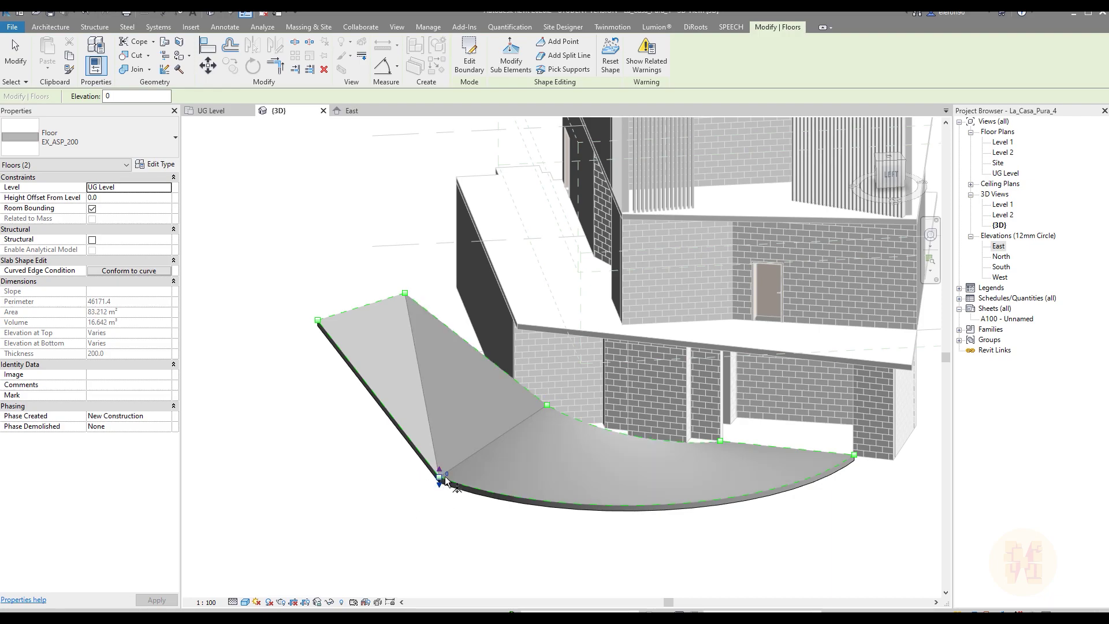
Set the elevation of the outer shape point, where the straight run meets the curve, to 2000 mm
drag(448, 474, 446, 469)
click(448, 470)
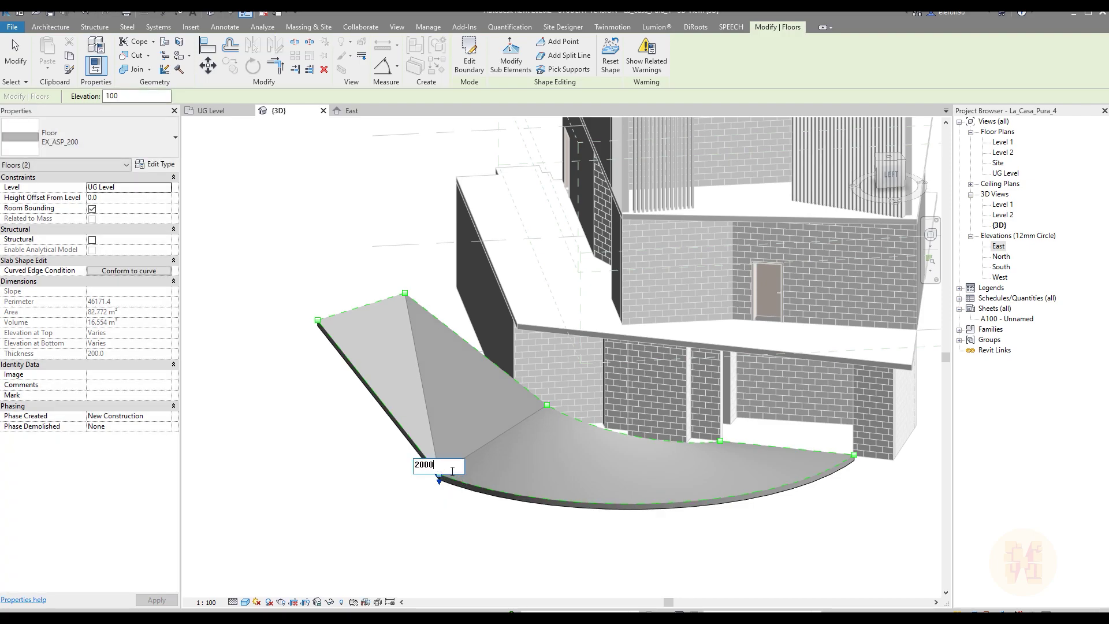
text(2000)
key(Return)
Raise the elevation of the ramp floor's outer shape point, where the straight run meets the curve, a little further
shift+middle_drag(364, 519, 640, 453)
scroll(444, 455, up, 2)
click(451, 463)
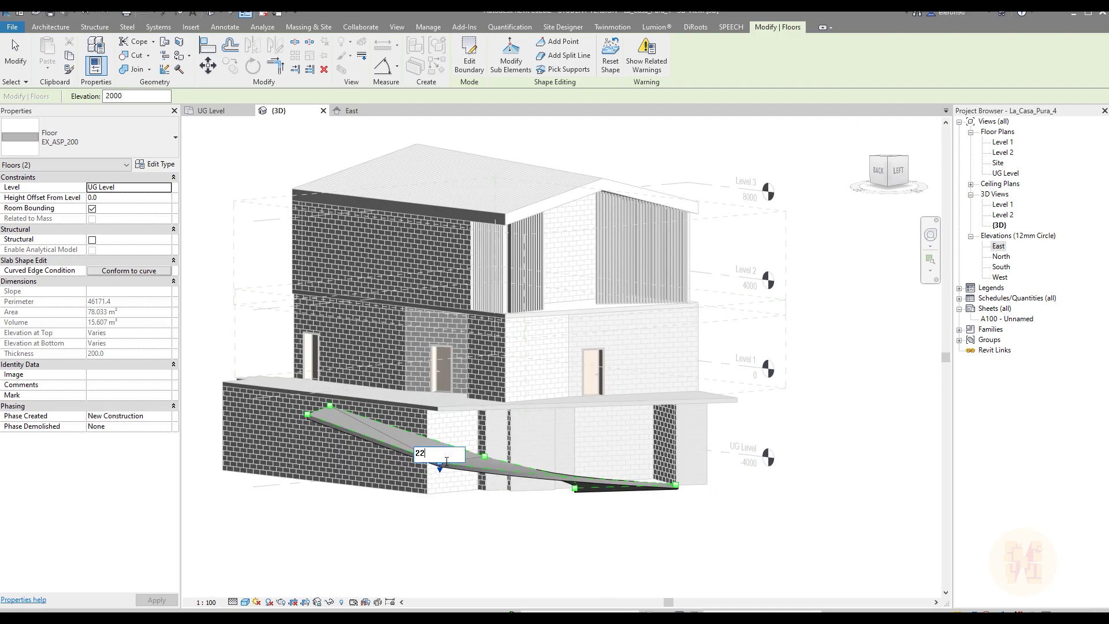
key(Return)
shift+middle_drag(503, 555, 619, 559)
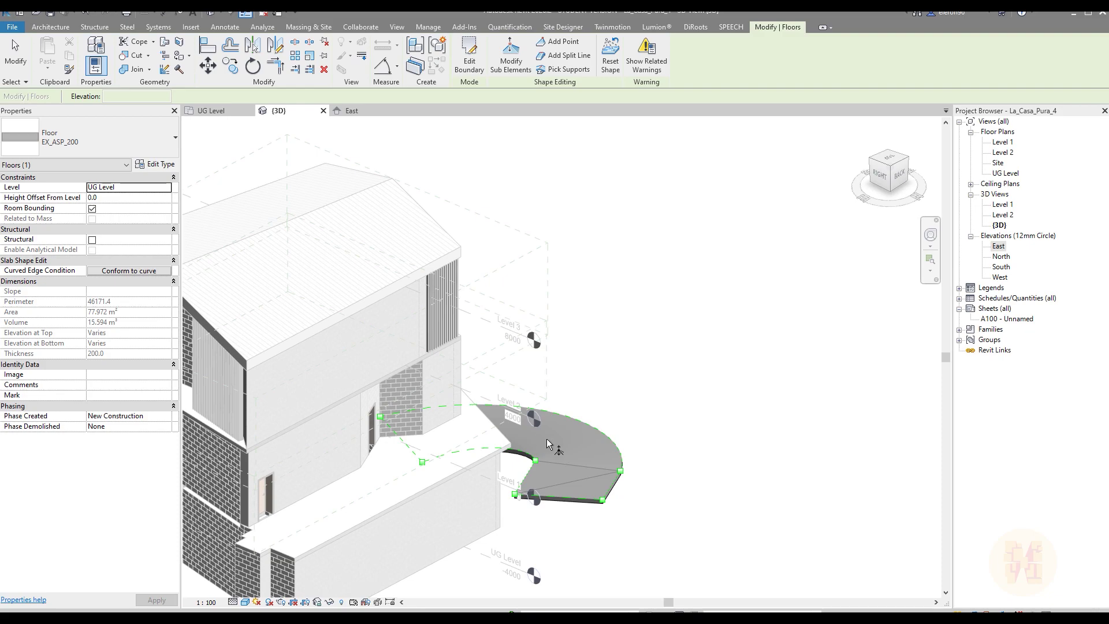
Set the elevation of the inner shape point, where the straight run meets the curve, to 1800 mm and finish the shape edit
shift+middle_drag(616, 487, 463, 519)
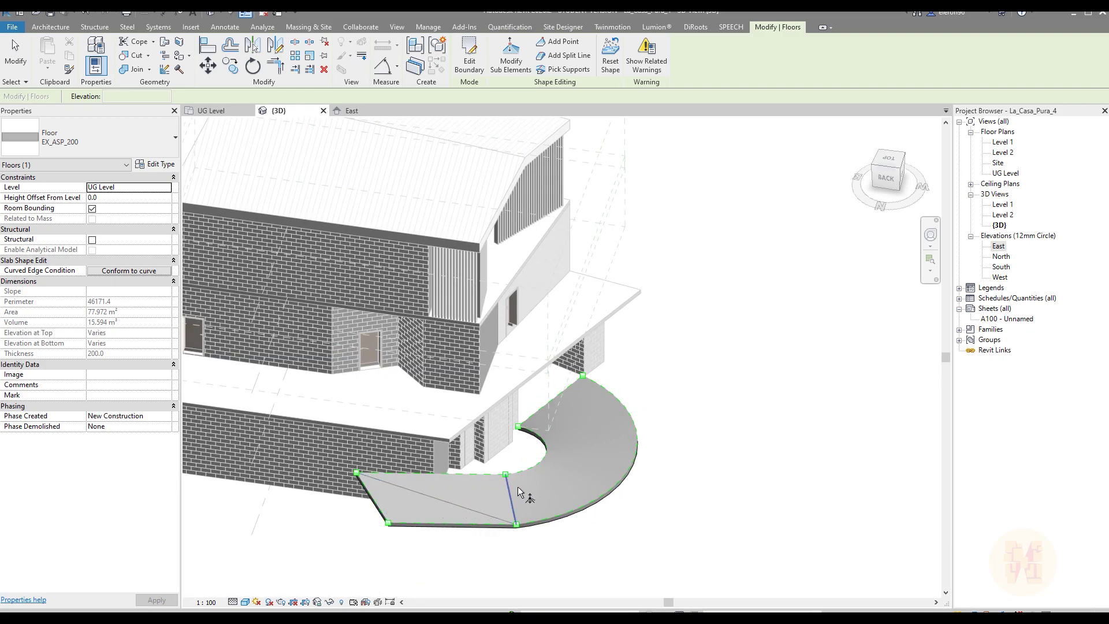
scroll(531, 450, up, 2)
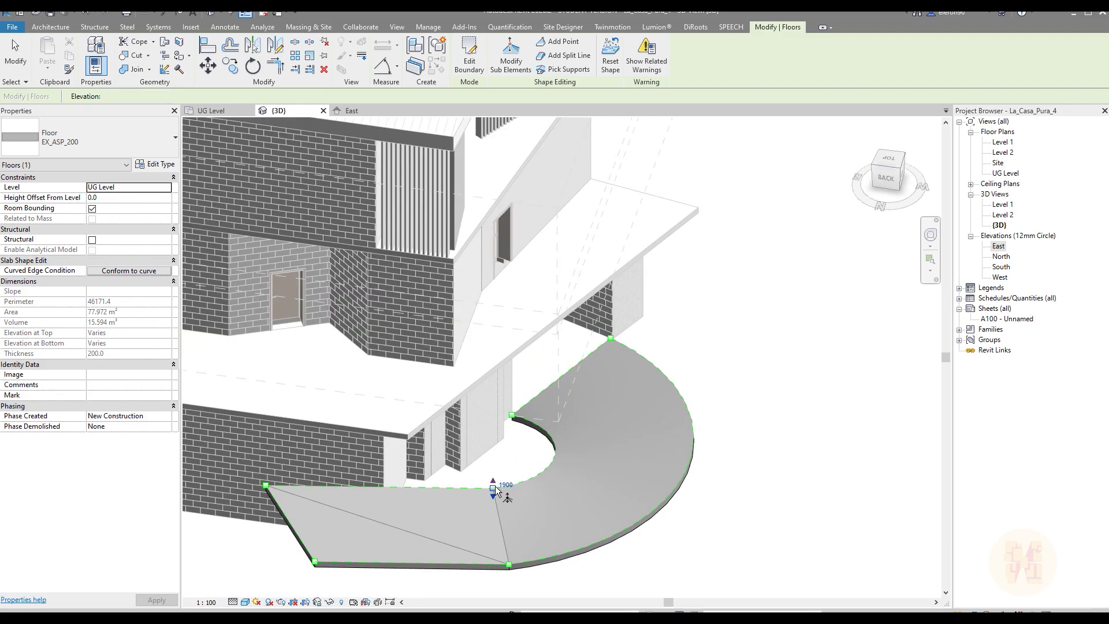
click(494, 489)
click(510, 487)
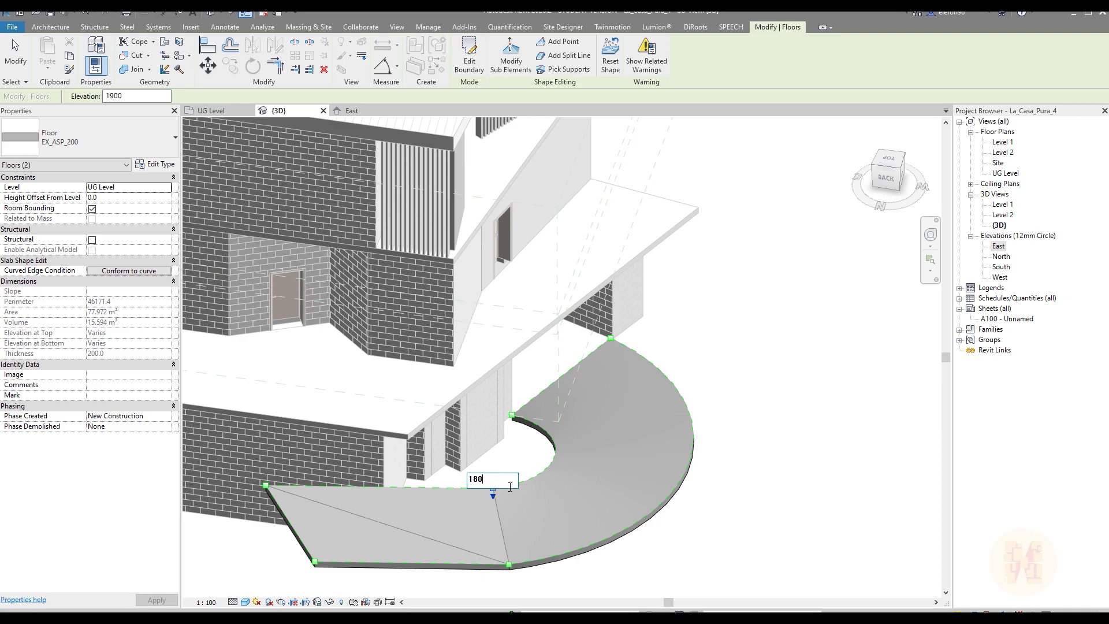
key(Return)
shift+middle_drag(811, 572, 797, 518)
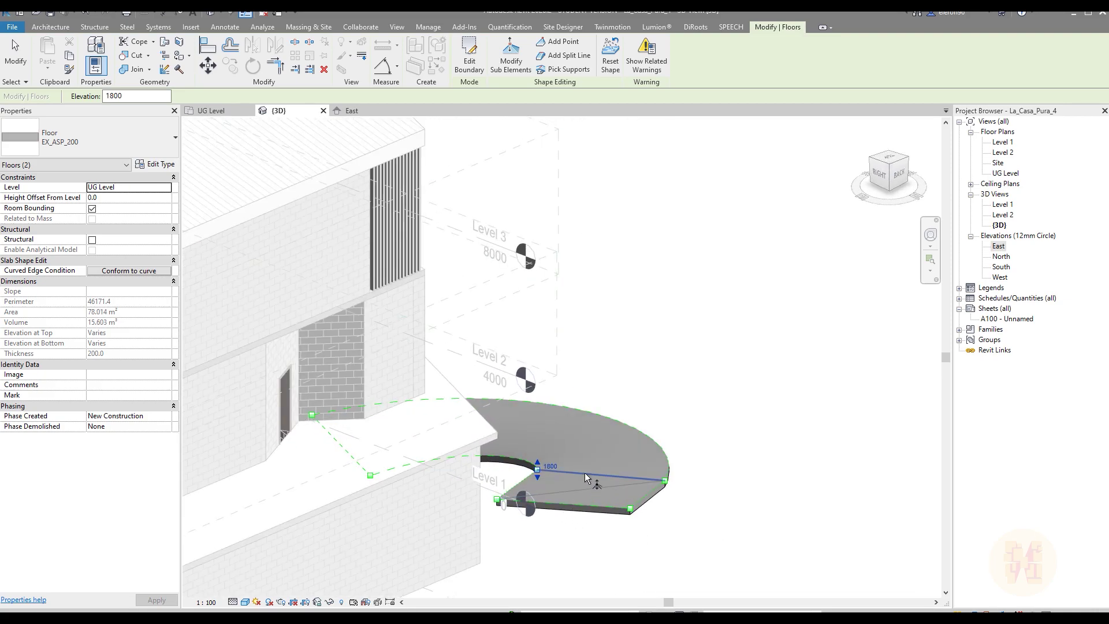
shift+middle_drag(777, 510, 560, 550)
click(547, 550)
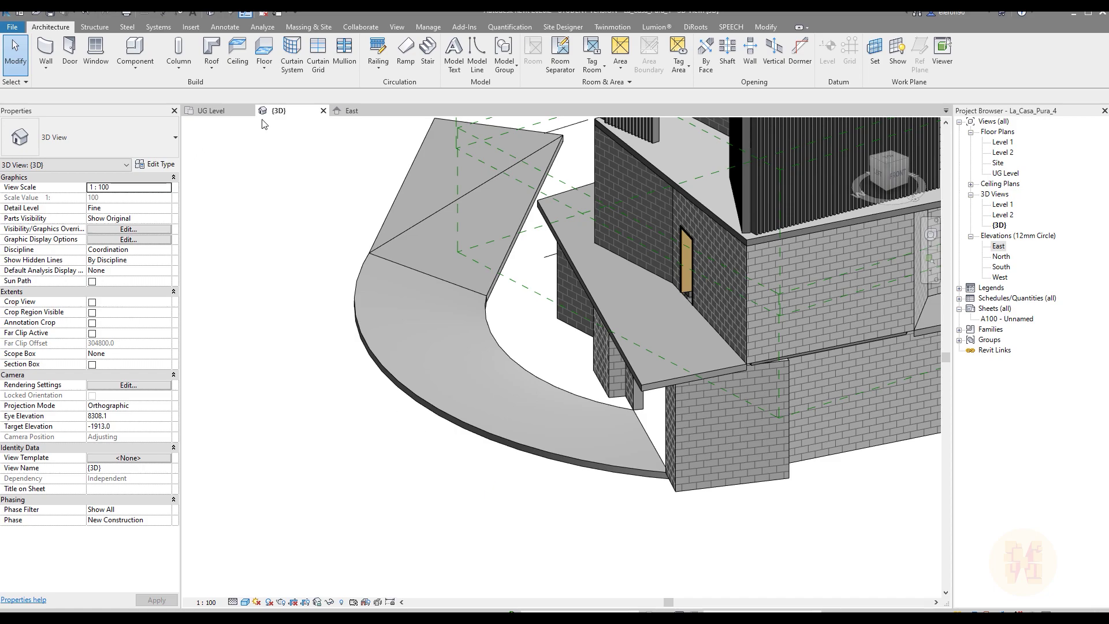
Switch to the UG Level floor plan and select the ramp floor
click(347, 111)
click(213, 110)
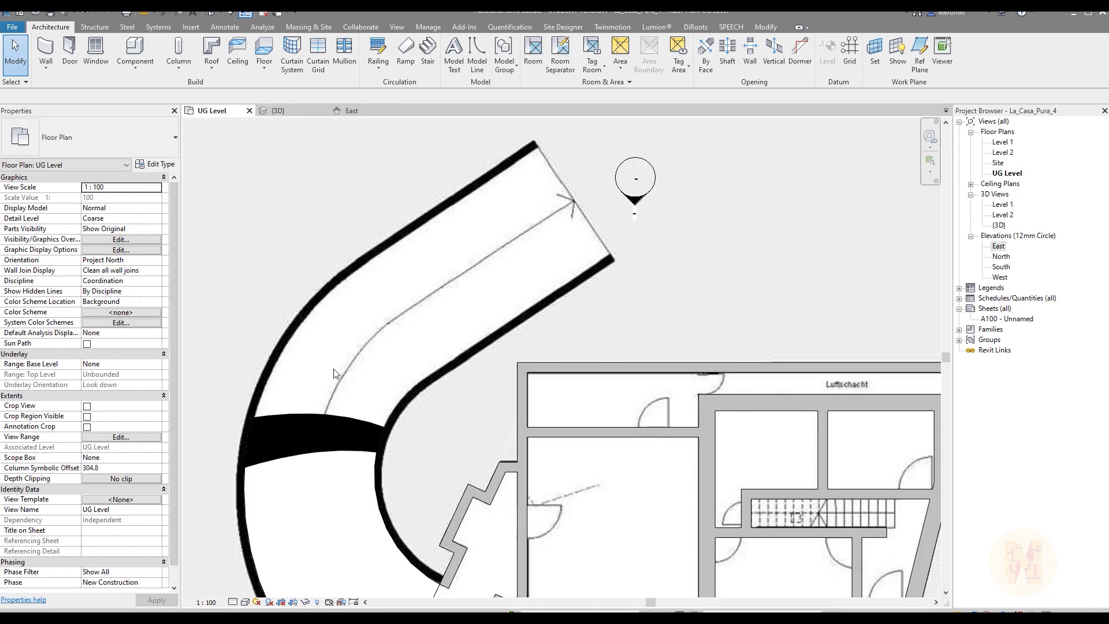
scroll(468, 469, down, 3)
click(423, 343)
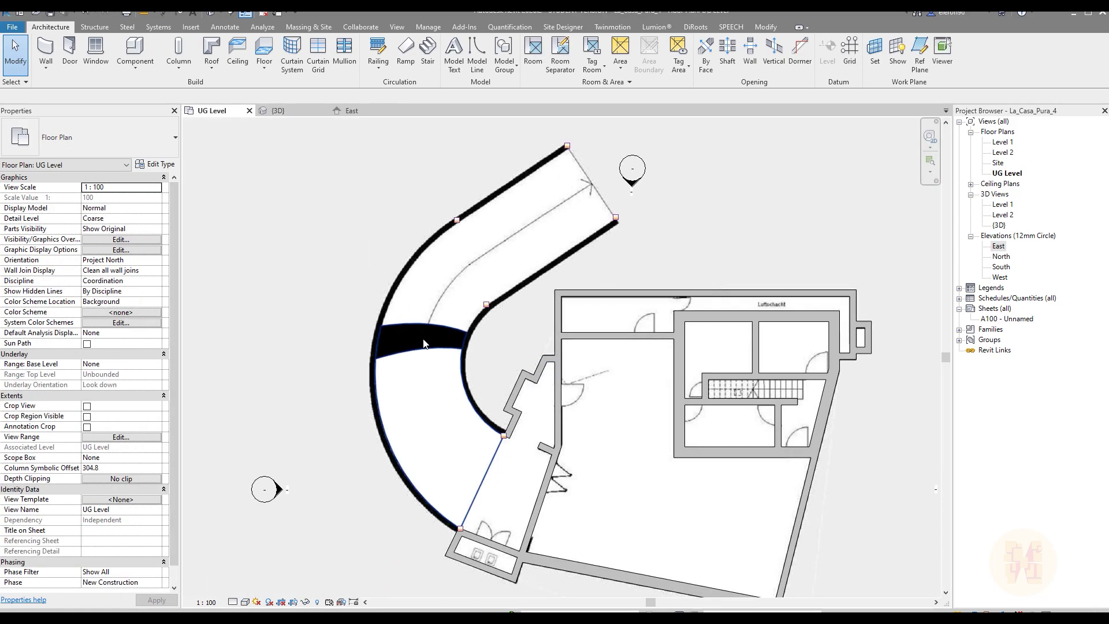
click(423, 340)
key(Escape)
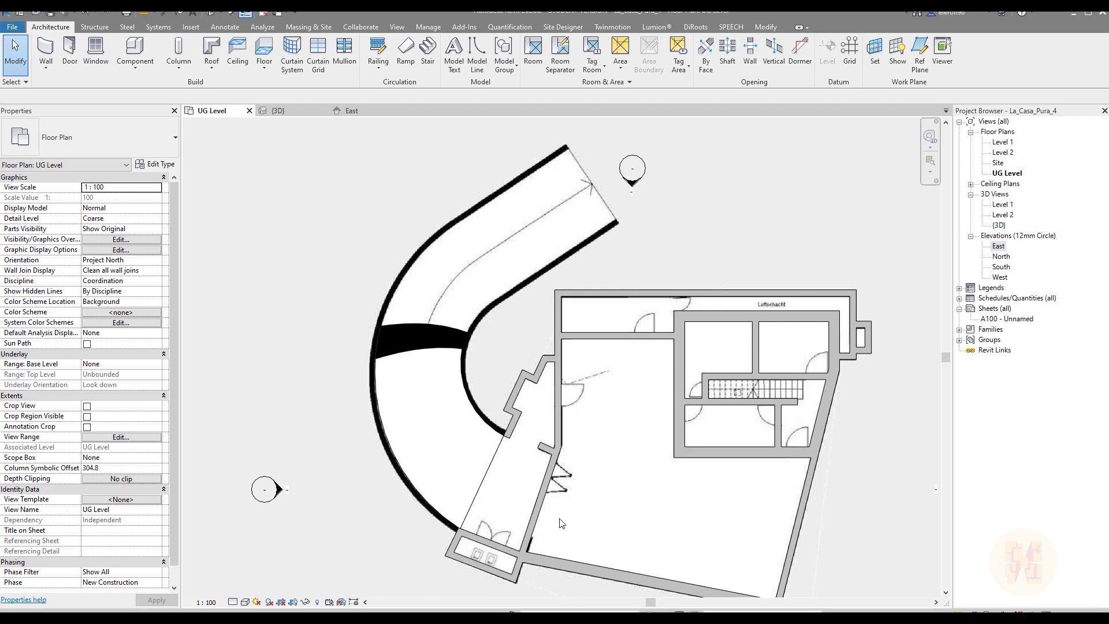
scroll(543, 491, up, 4)
click(538, 425)
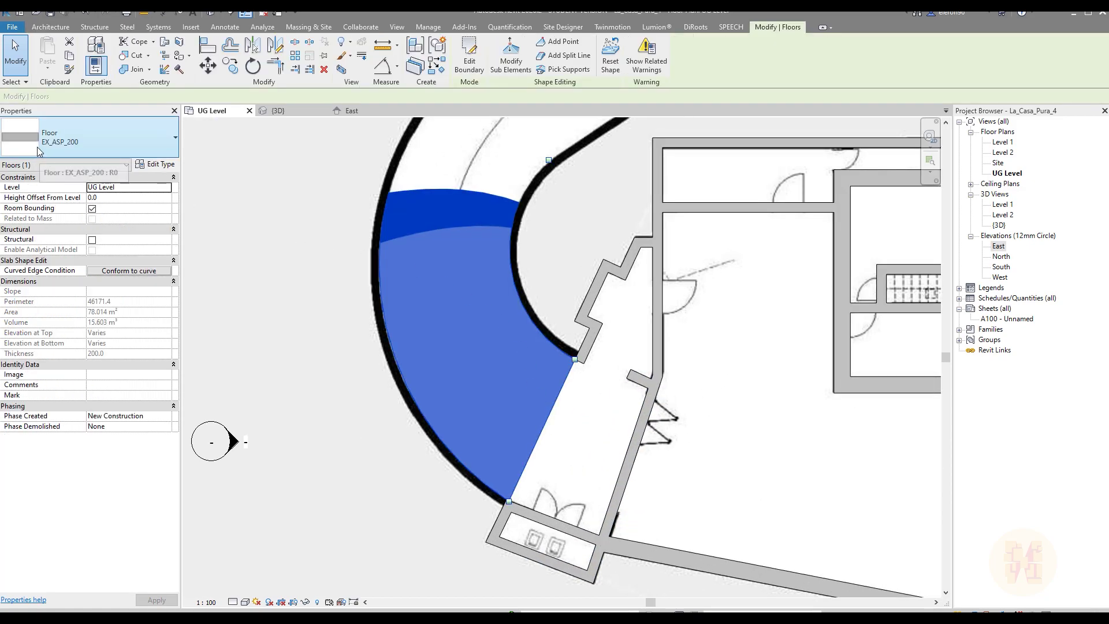
Start a similar EX_ASP_200 floor on UG Level, picking the ramp's lower end edge as its first boundary line
middle_drag(417, 273, 347, 253)
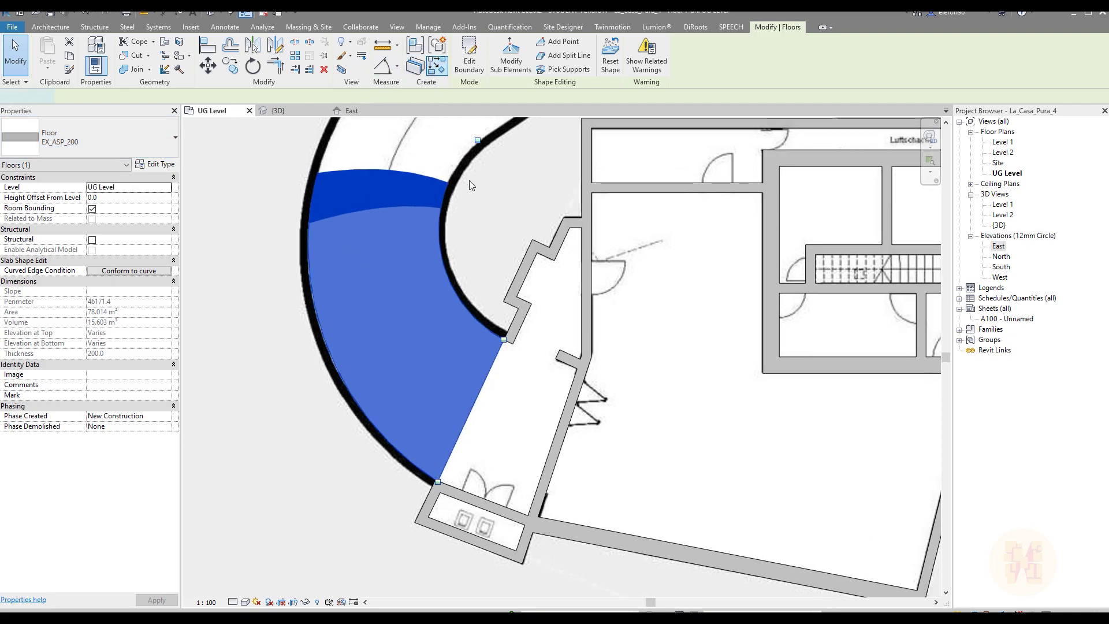
click(468, 54)
click(572, 69)
click(492, 375)
scroll(517, 321, up, 3)
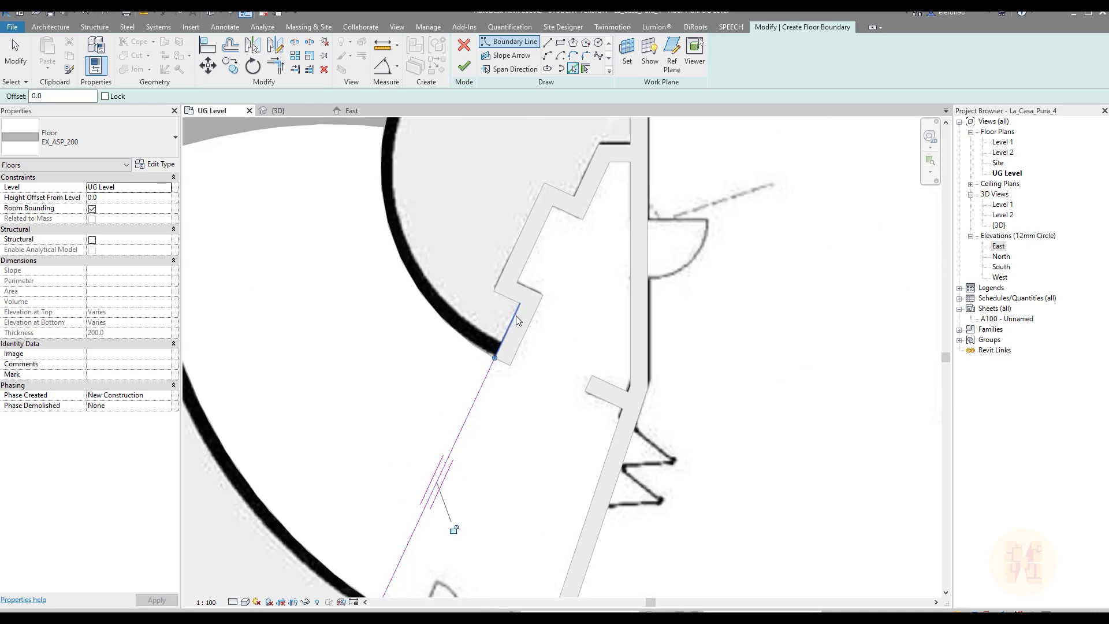
scroll(516, 316, up, 2)
Pick the inner faces of the stepped walls beside the ramp's inner curve, and the adjoining straight wall, as floor boundary lines
click(492, 396)
click(521, 369)
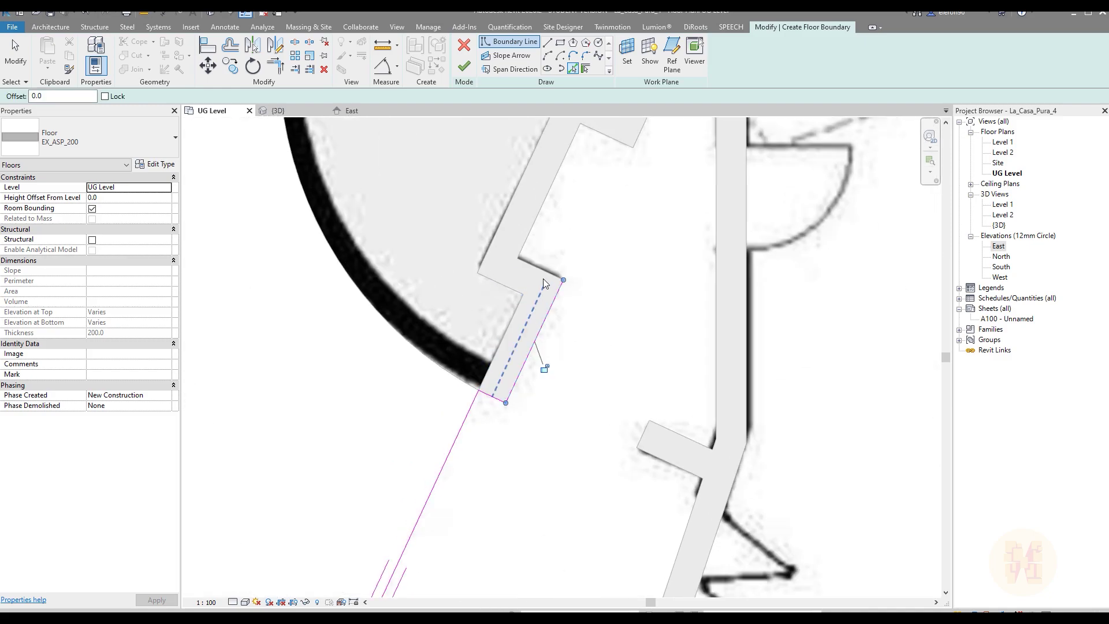
click(544, 269)
click(532, 230)
middle_drag(578, 233, 505, 309)
click(537, 217)
click(580, 182)
middle_drag(647, 177, 605, 228)
click(583, 176)
click(602, 197)
Add boundary lines along the angled wall by the folding door and the wall with the double door
middle_drag(628, 304, 678, 59)
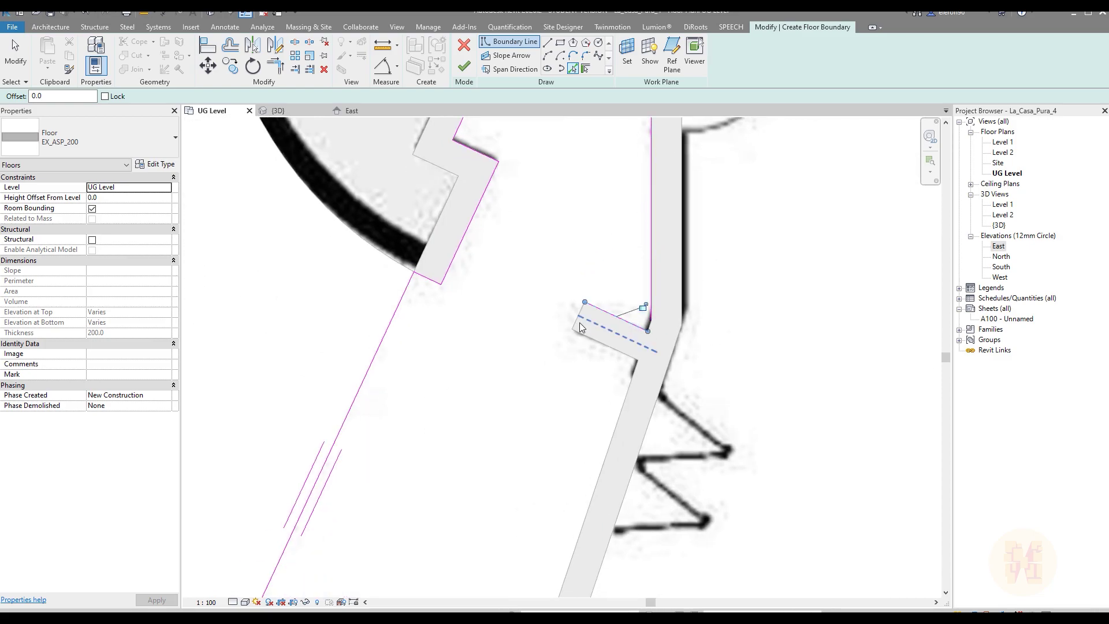
click(622, 413)
click(651, 345)
middle_drag(578, 439, 670, 121)
click(536, 470)
scroll(547, 443, down, 1)
Trim the boundary lines into a closed loop that passes the short stub wall, and finish the floor
key(t)
key(r)
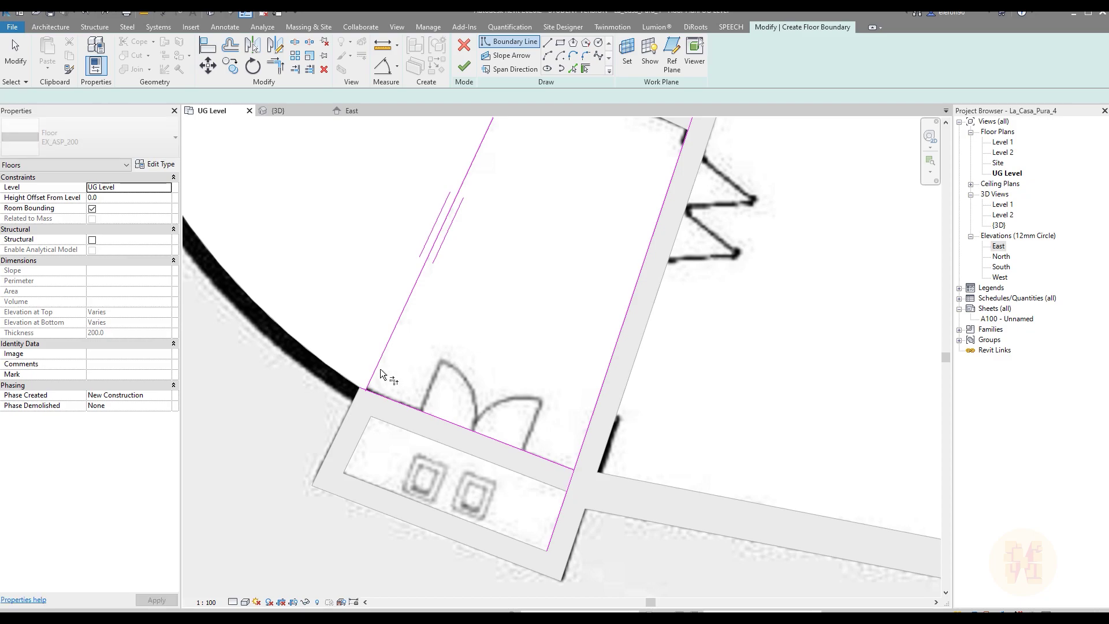
click(387, 402)
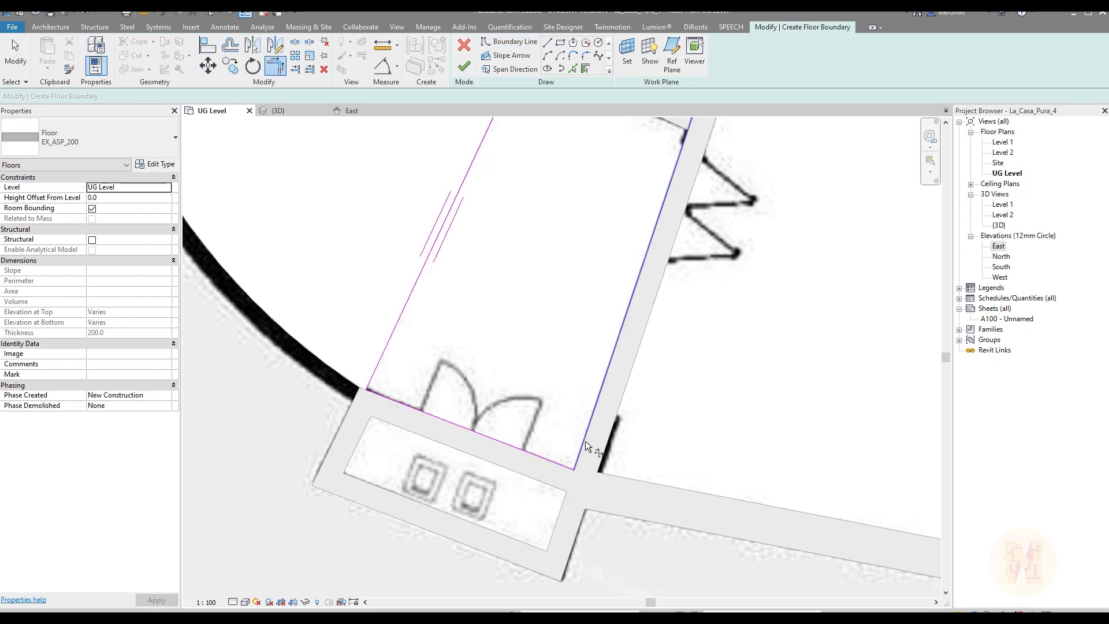
middle_drag(629, 262, 565, 433)
middle_drag(592, 315, 585, 534)
click(625, 254)
click(612, 195)
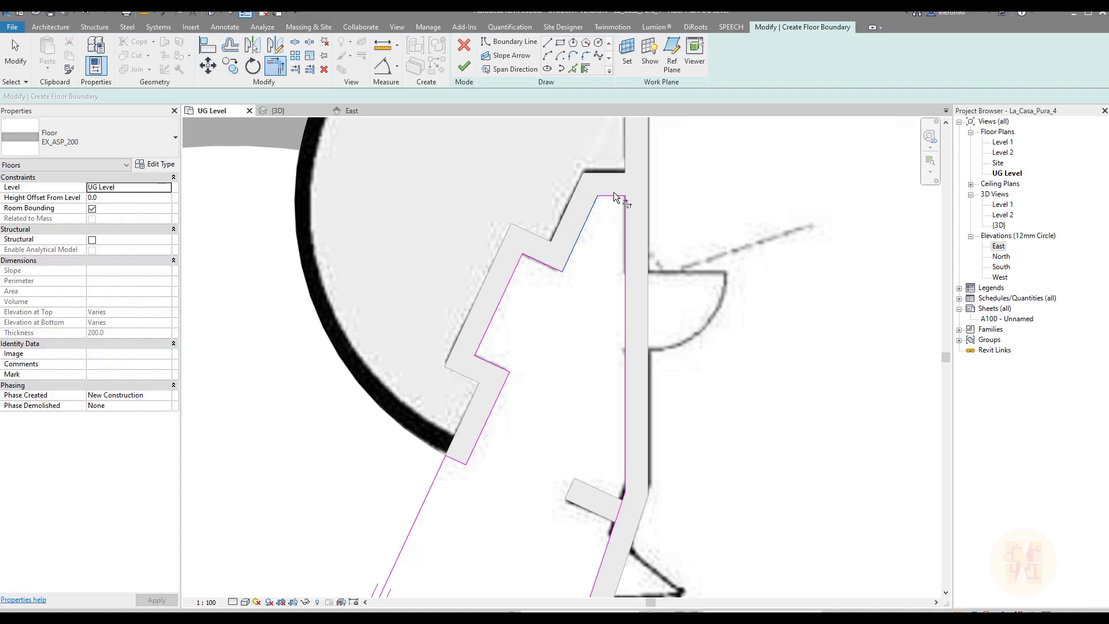
click(515, 271)
click(464, 67)
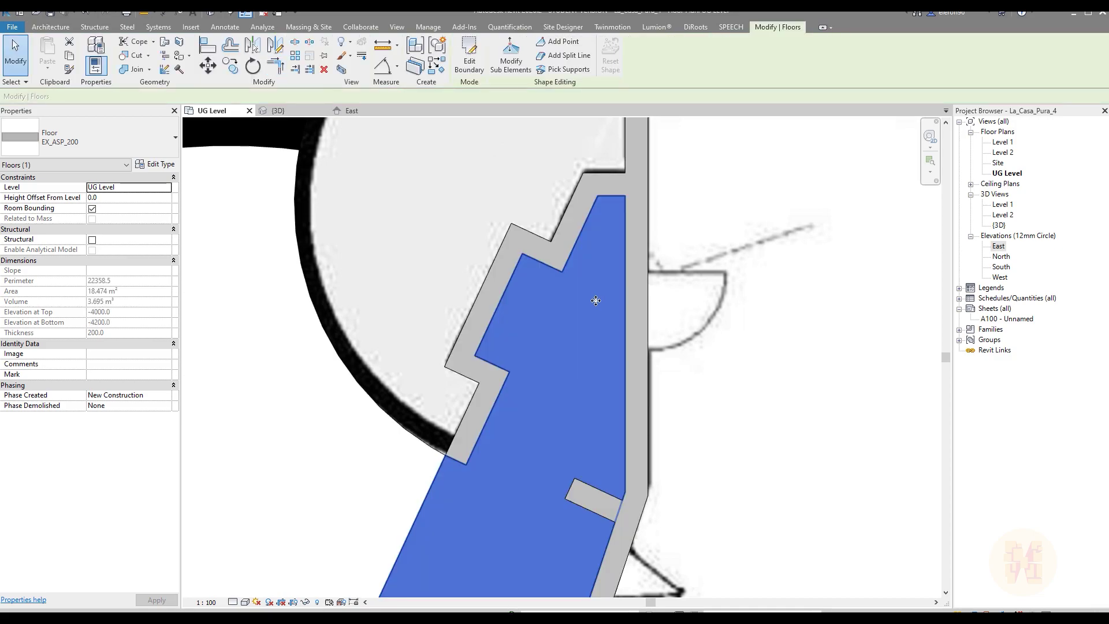
scroll(596, 300, down, 3)
click(531, 256)
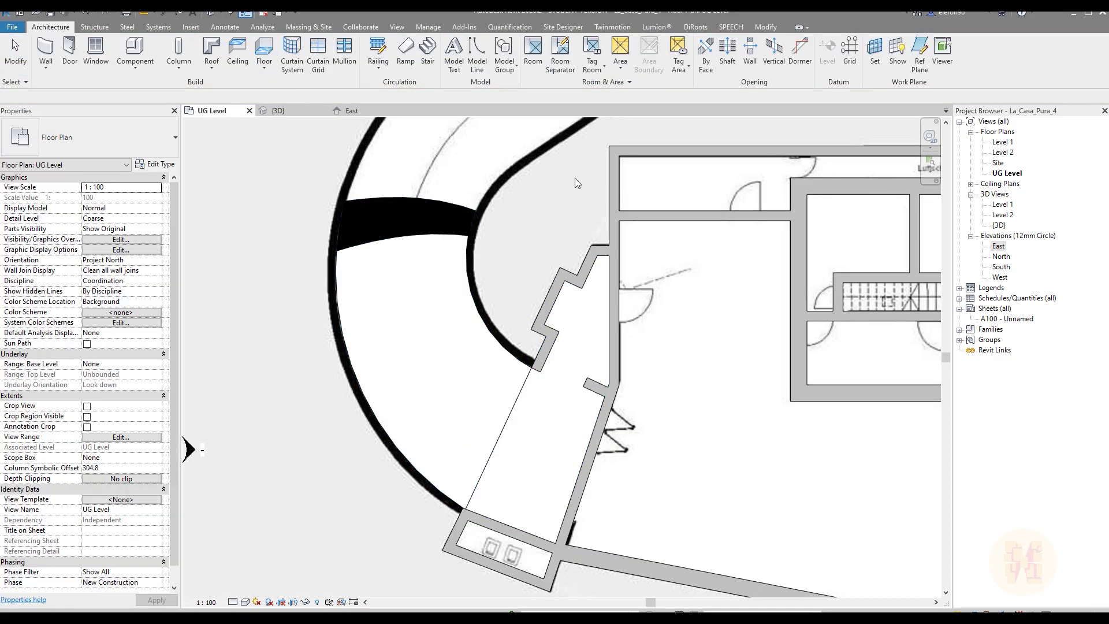
middle_drag(521, 258, 524, 289)
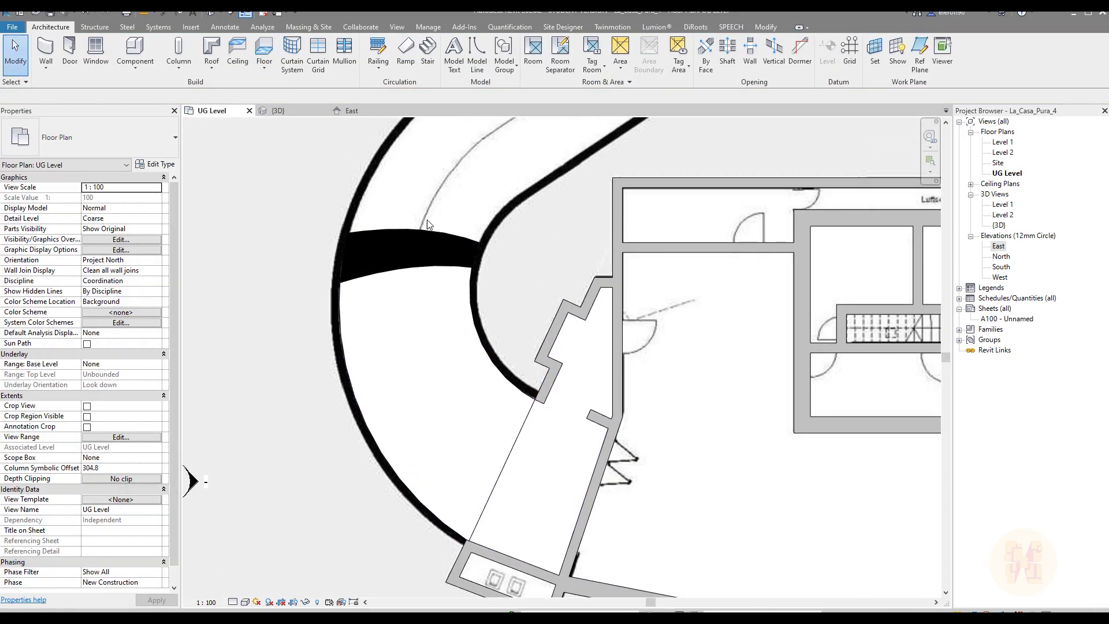
Place 4000 mm high EX_WL_ST_(CON)_300 walls along the ramp's inner and outer curved edges, with the location line at Finish Face: Interior
click(45, 49)
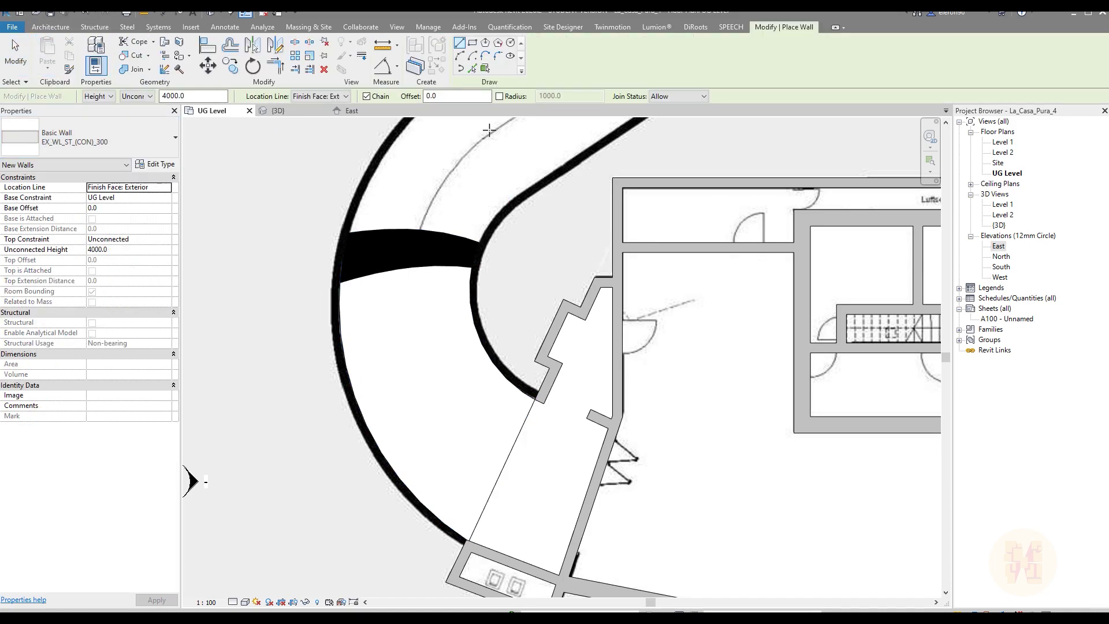
click(473, 69)
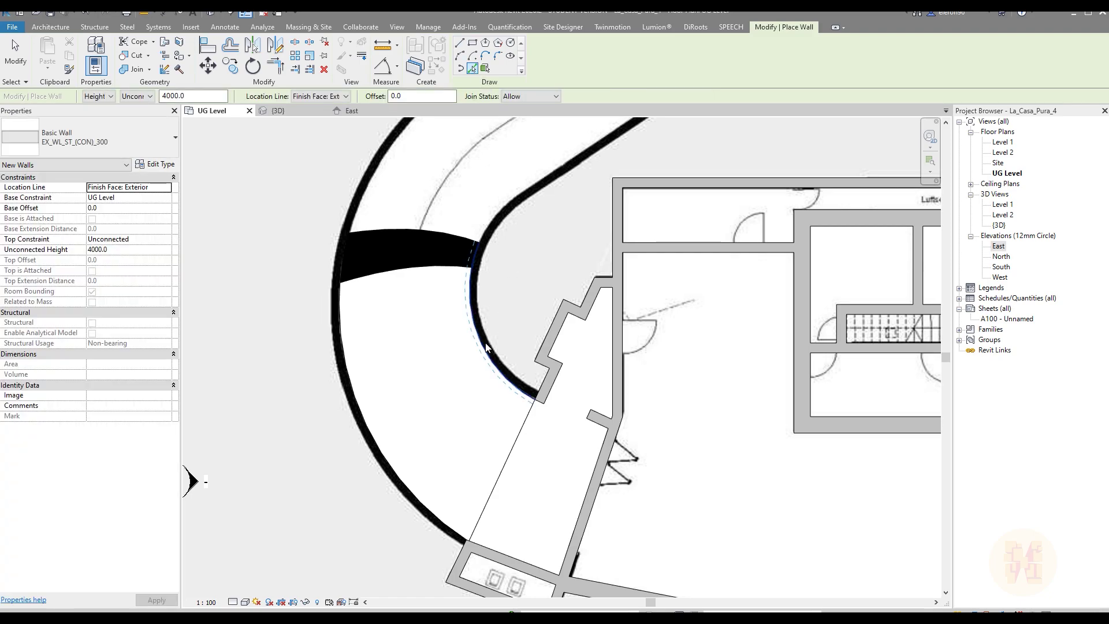
scroll(487, 346, up, 4)
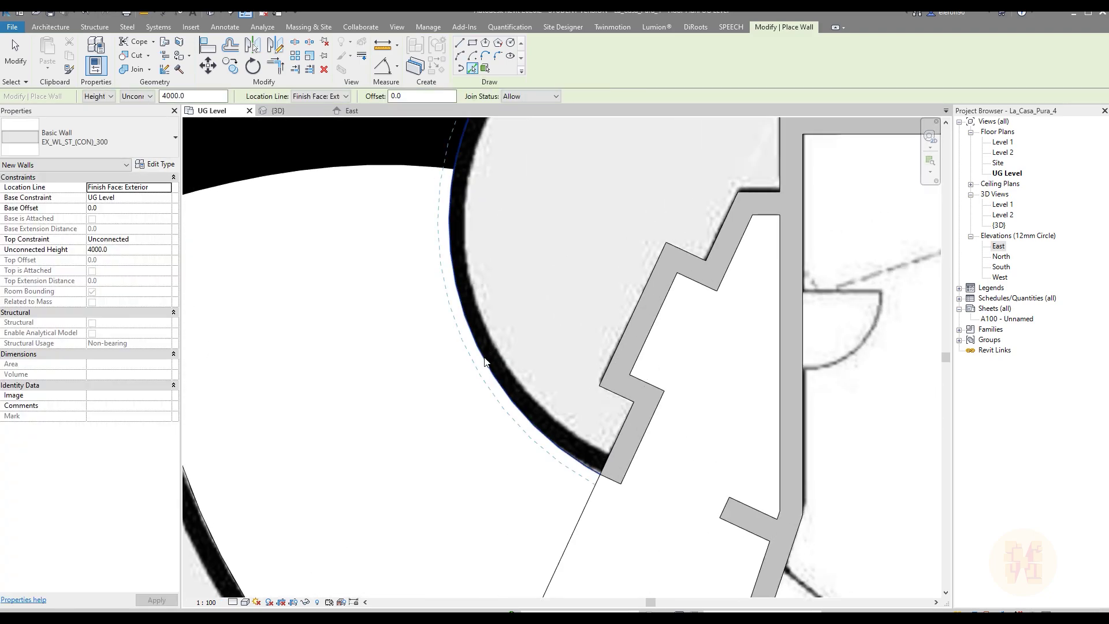
click(324, 98)
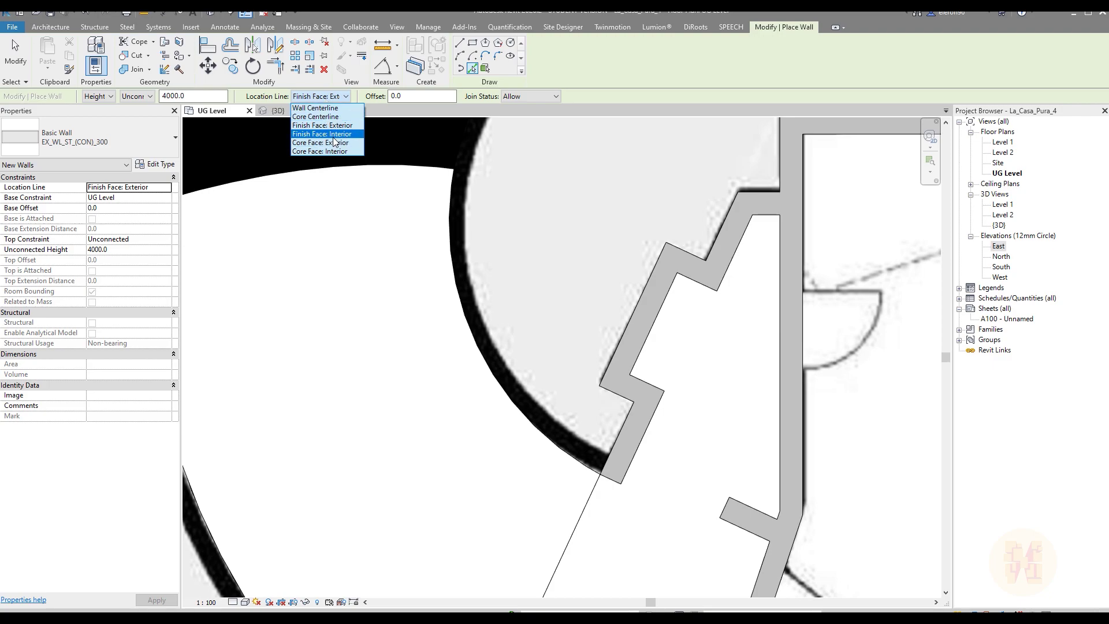
click(333, 137)
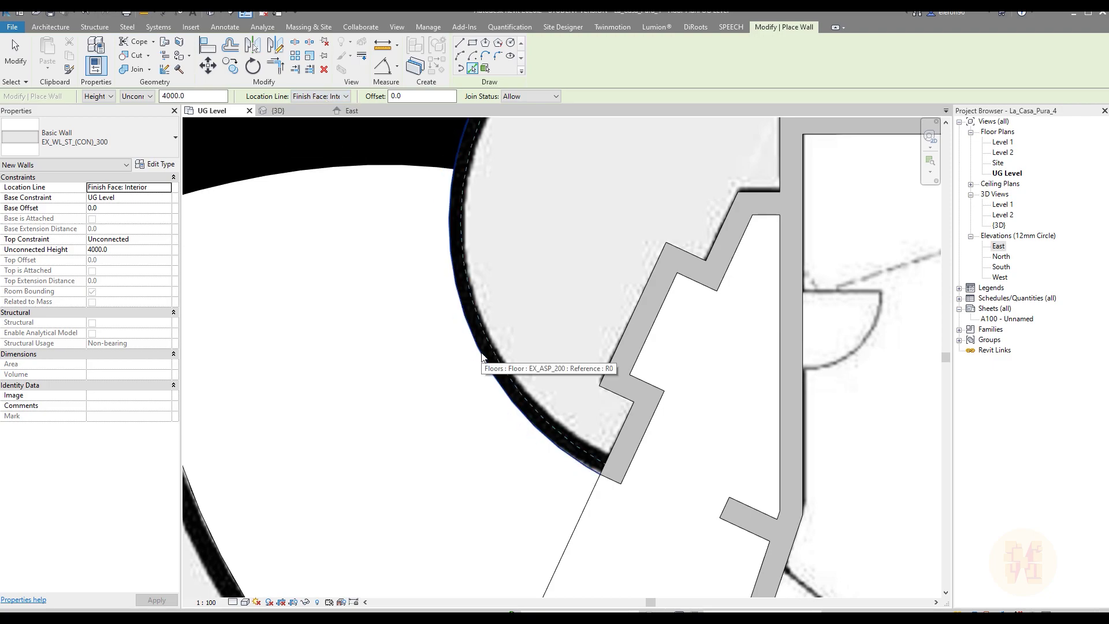
click(482, 356)
scroll(565, 379, down, 3)
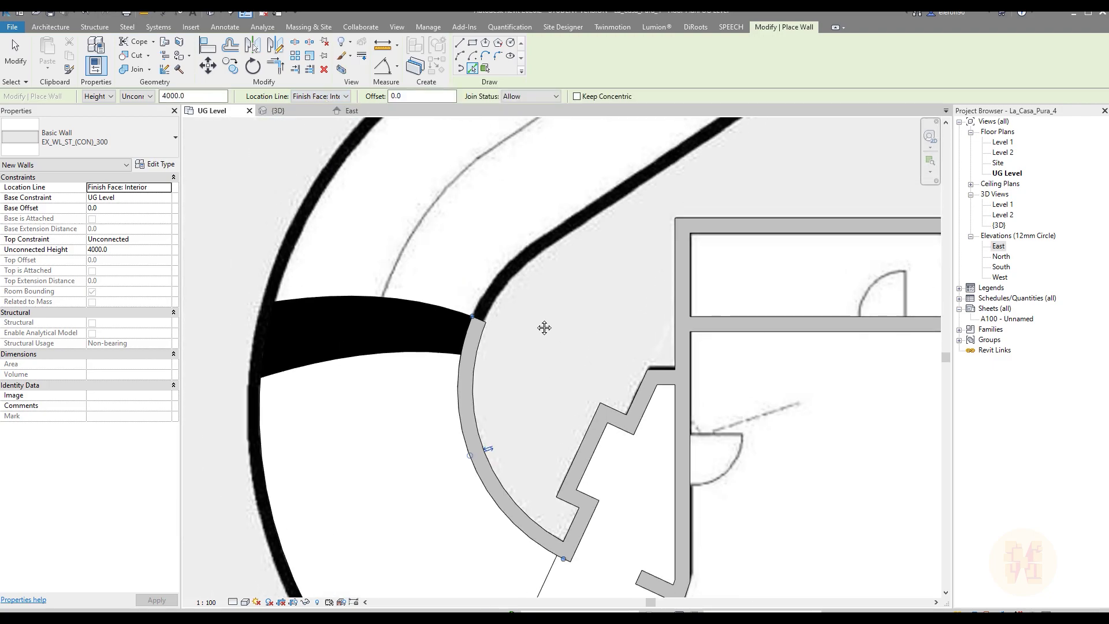
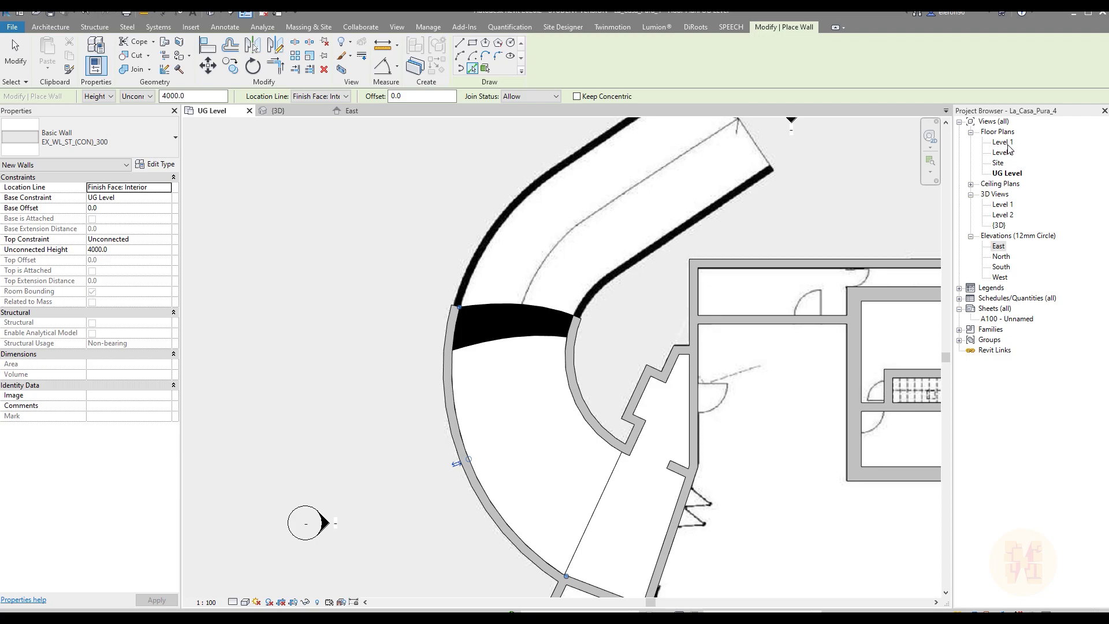
In the Level 1 floor plan, place 4000 mm high EX_WL_ST_(CON)_300 walls along both straight edges of the ramp
scroll(677, 418, up, 2)
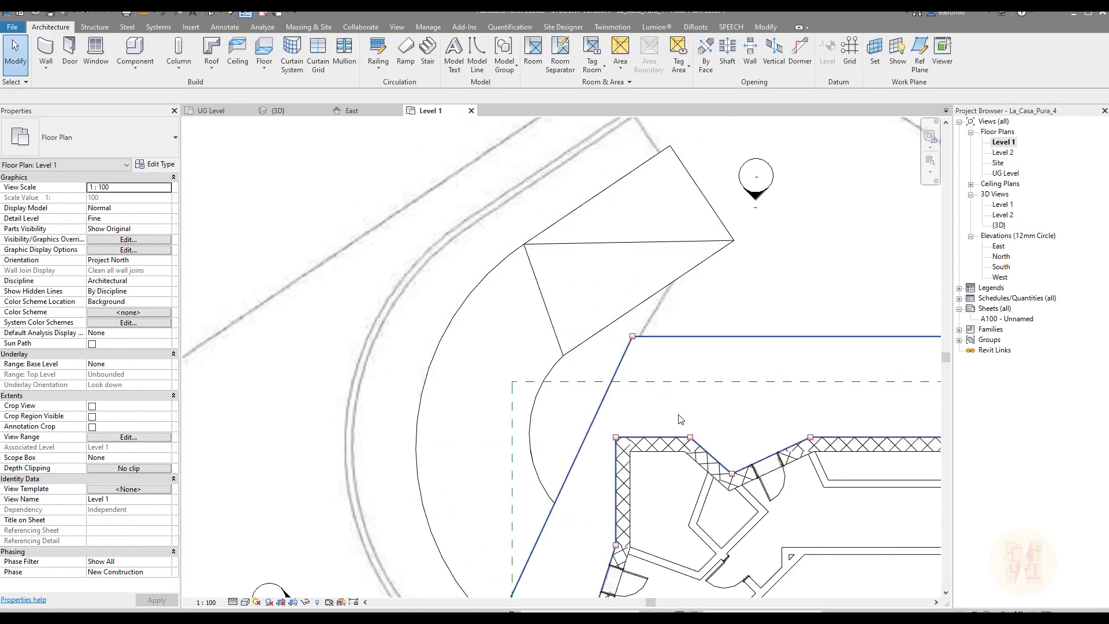
key(w)
key(a)
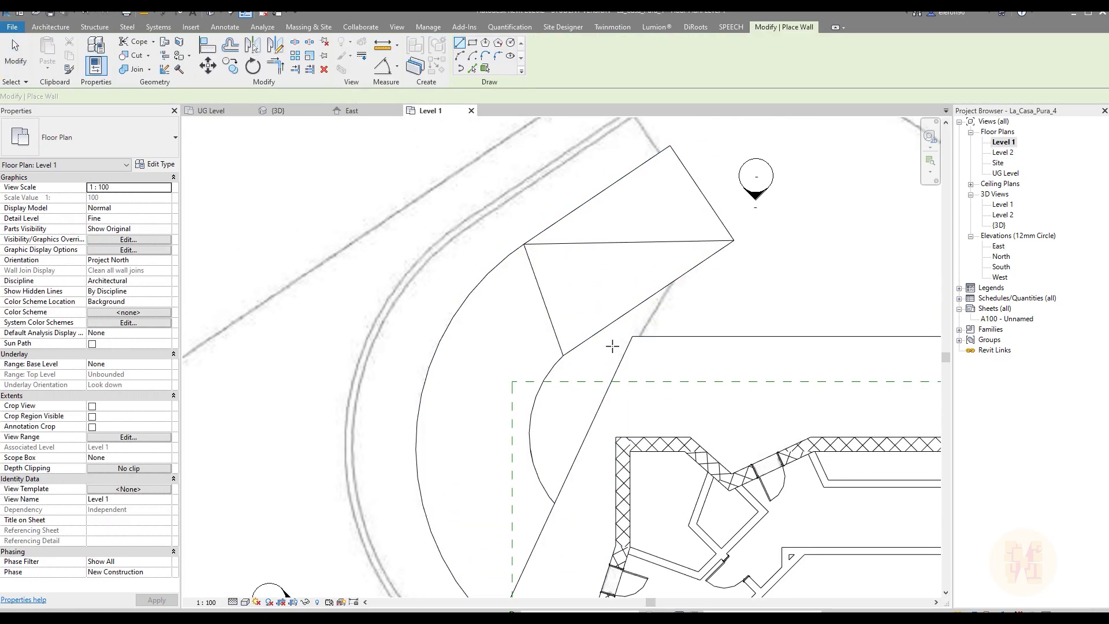
click(471, 69)
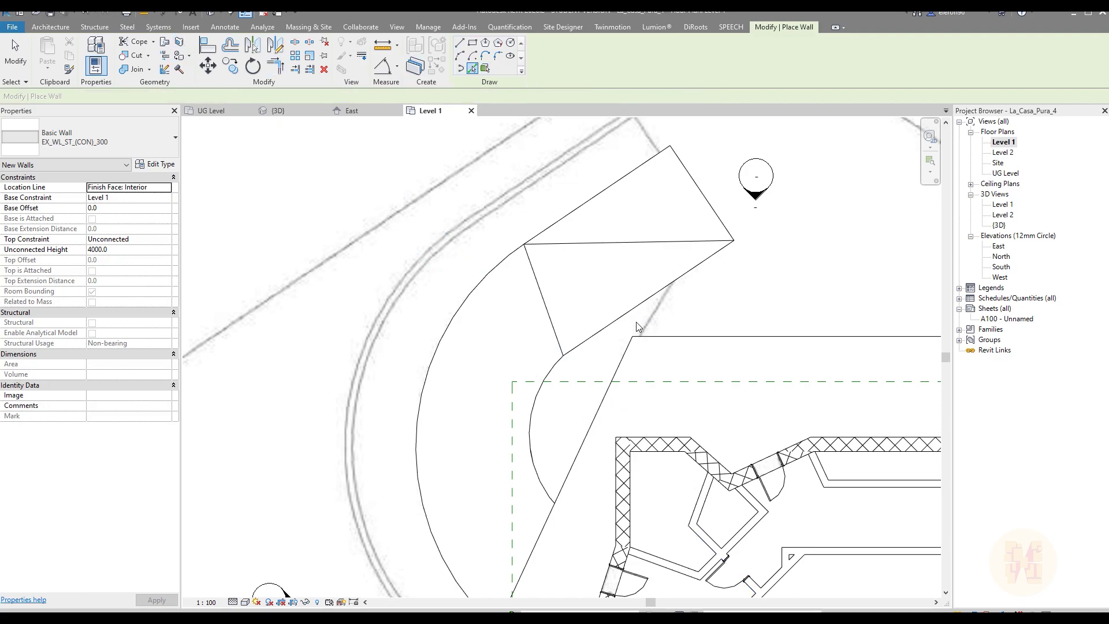
click(634, 308)
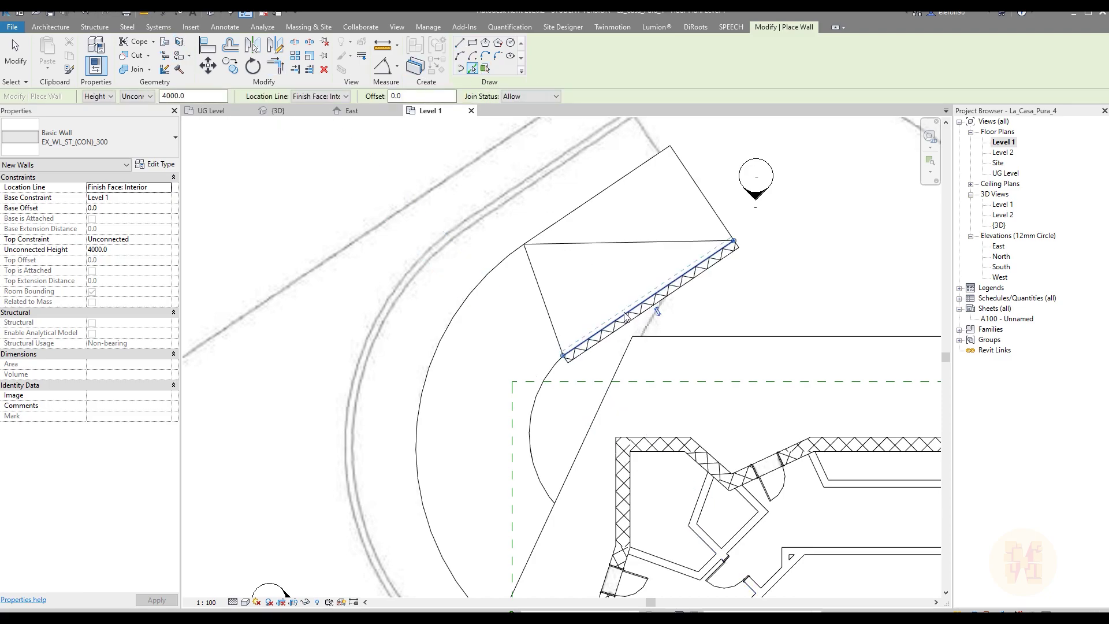
click(542, 233)
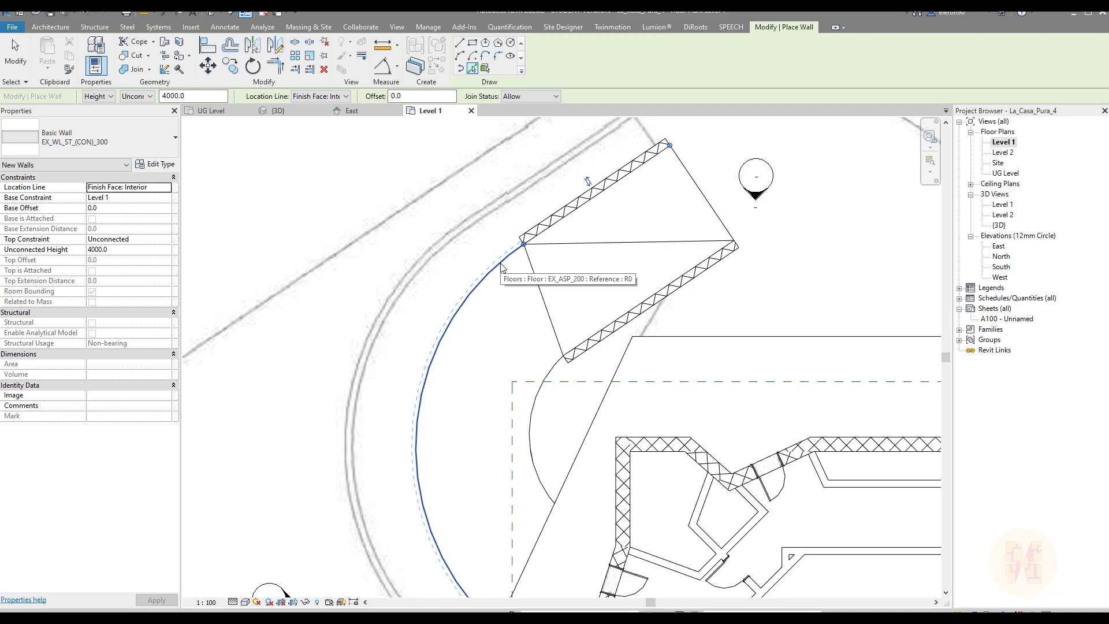
Place a matching Level 1 wall along the ramp's outer curved edge and end wall placement
click(501, 266)
scroll(611, 275, down, 4)
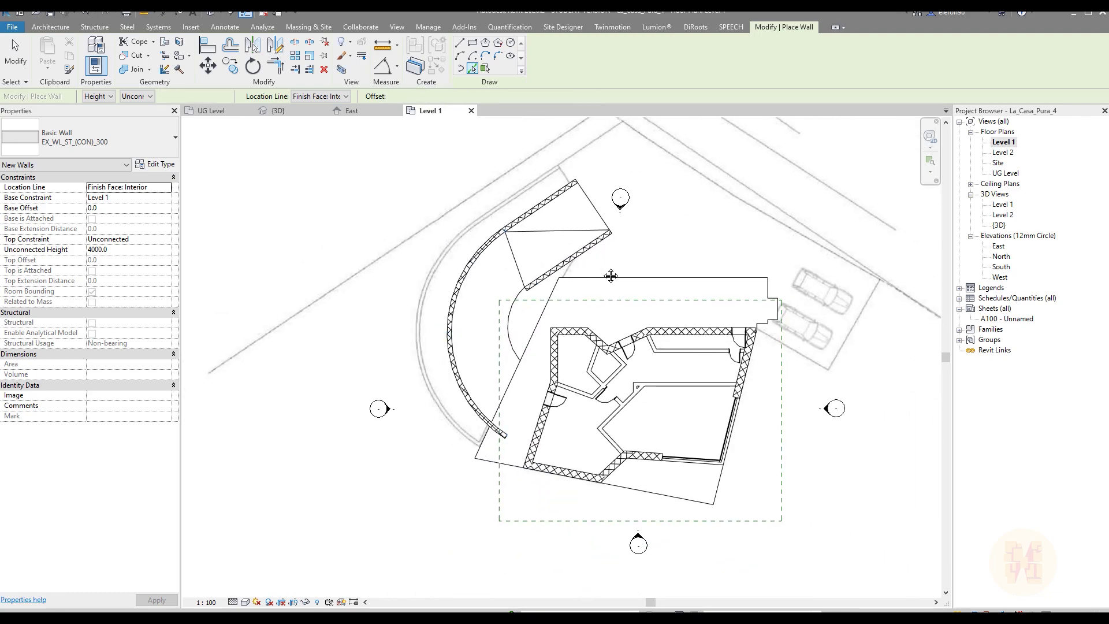
key(Escape)
key(Escape)
middle_drag(550, 159, 578, 185)
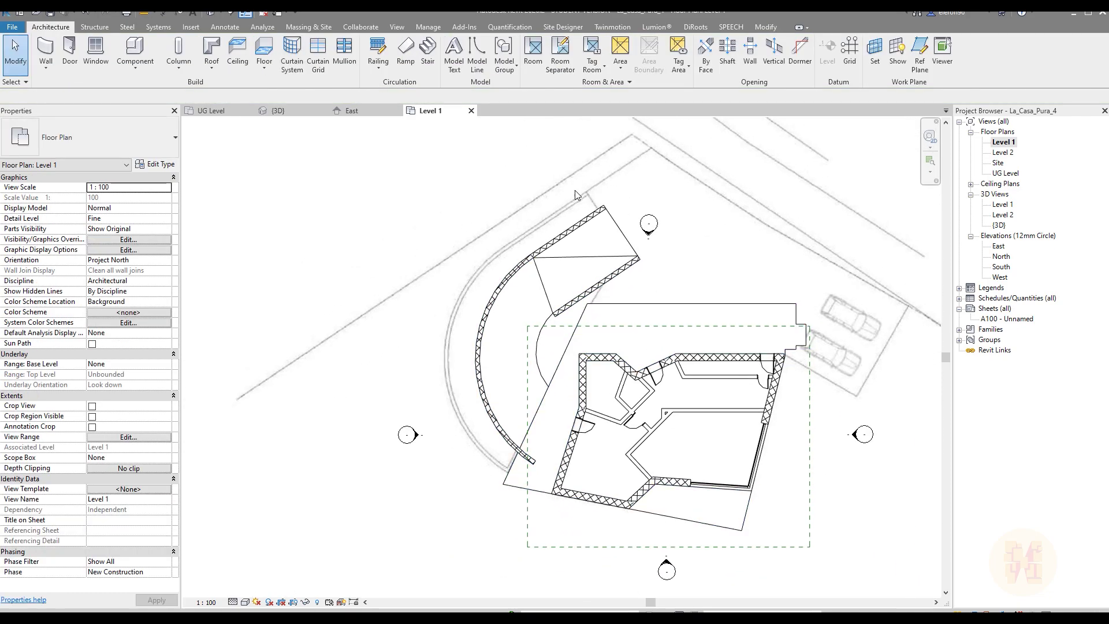
Examine the ramp floor and its curved and straight edge walls in the Level 1 plan and the 3D view
middle_drag(688, 309, 567, 218)
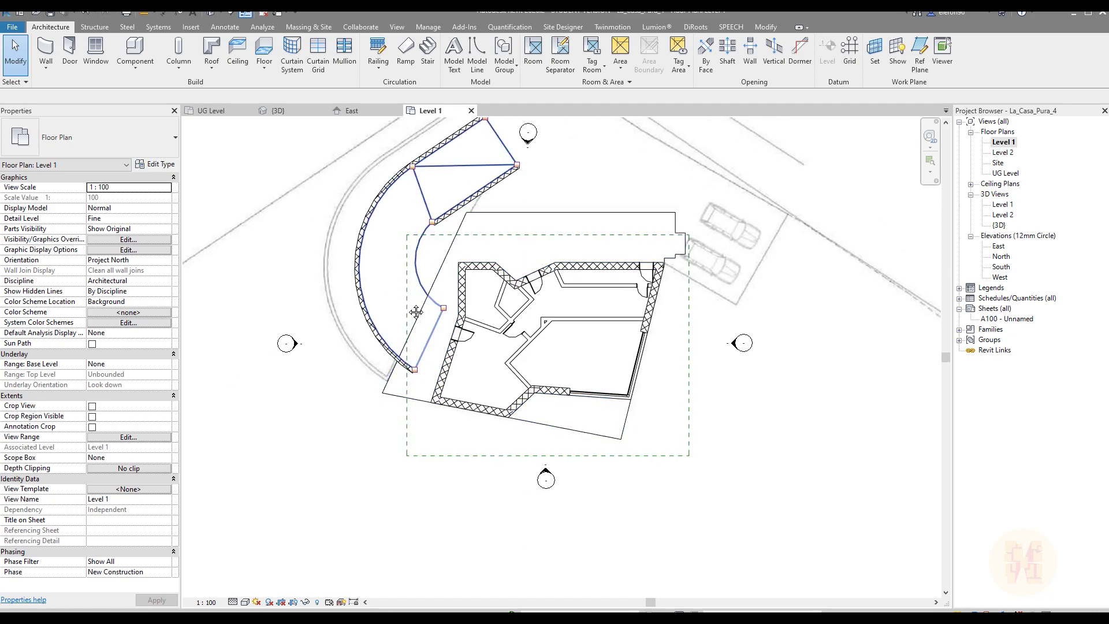
middle_drag(411, 309, 458, 337)
scroll(411, 402, up, 2)
scroll(578, 393, down, 3)
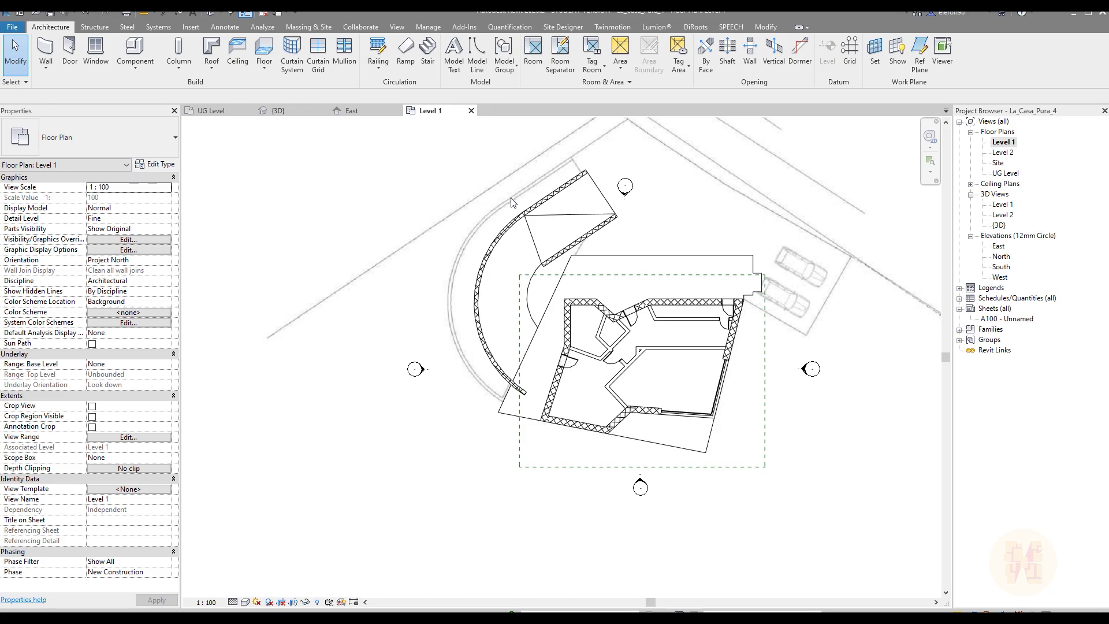
click(276, 110)
scroll(499, 358, down, 3)
shift+middle_drag(499, 358, 535, 332)
click(512, 307)
key(Escape)
click(535, 331)
scroll(558, 346, up, 3)
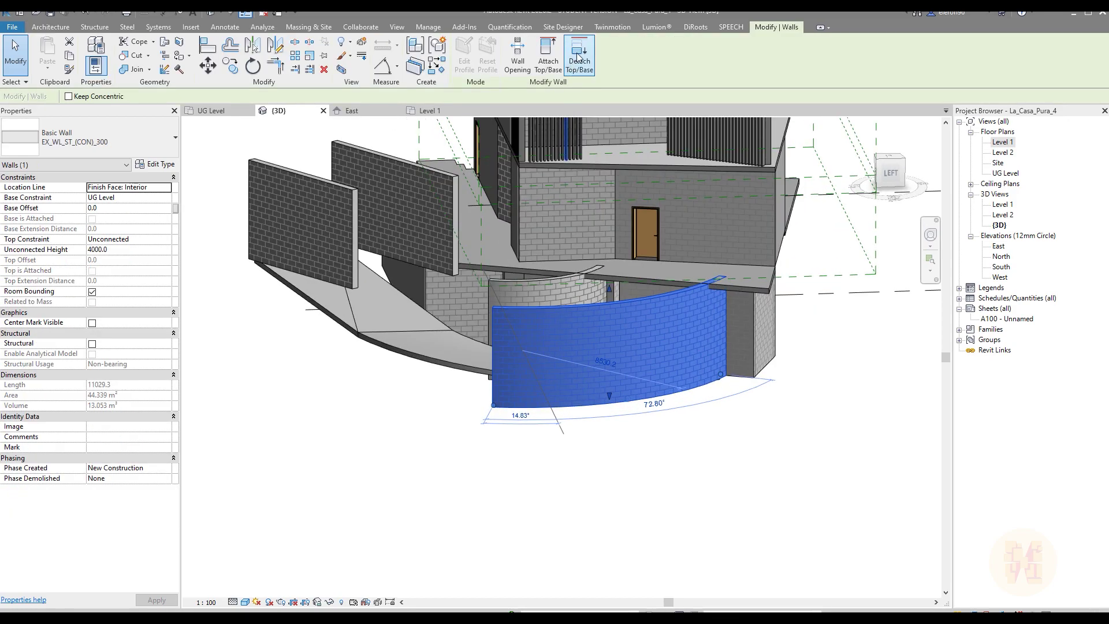
click(469, 368)
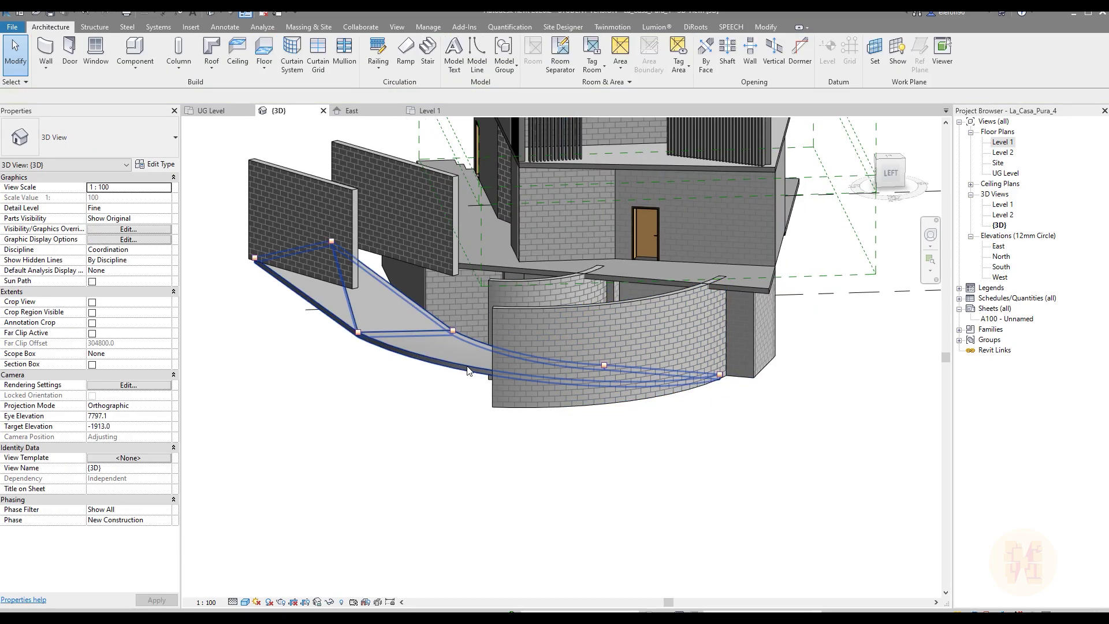
click(515, 330)
click(470, 353)
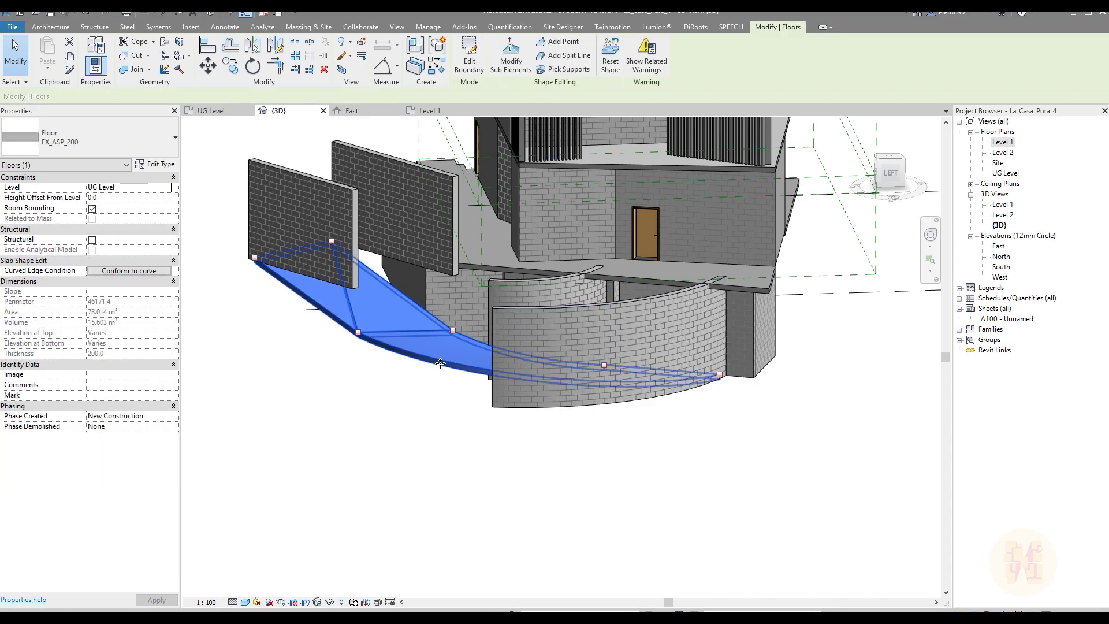
click(551, 317)
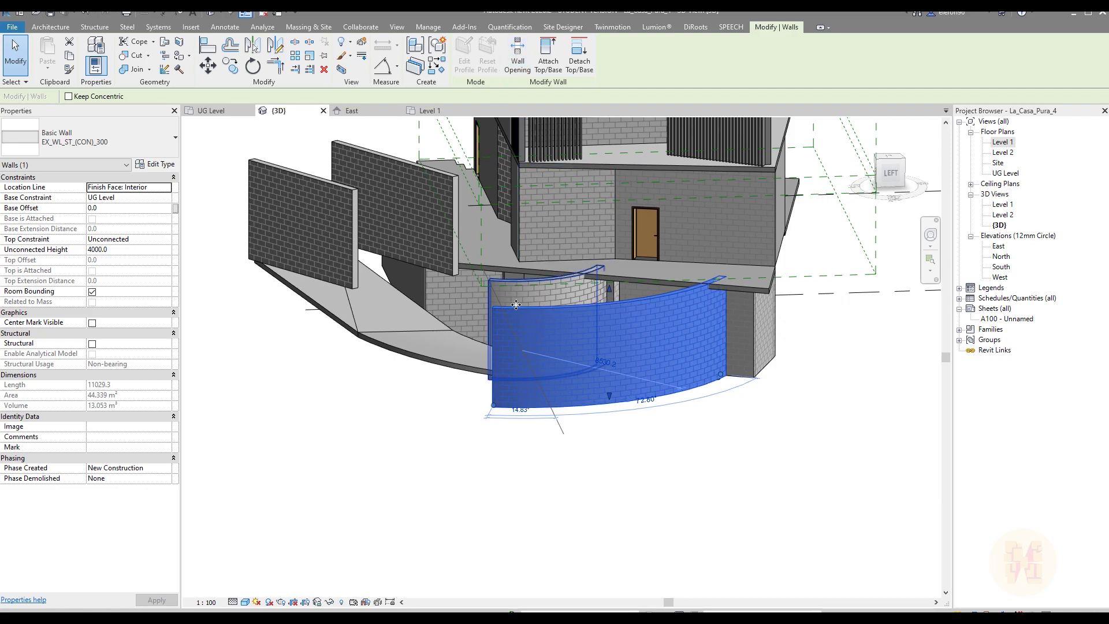
Delete the walls along the ramp's curved and straight edges, leaving only the sloped floor
key(ctrl+z)
click(507, 293)
key(Delete)
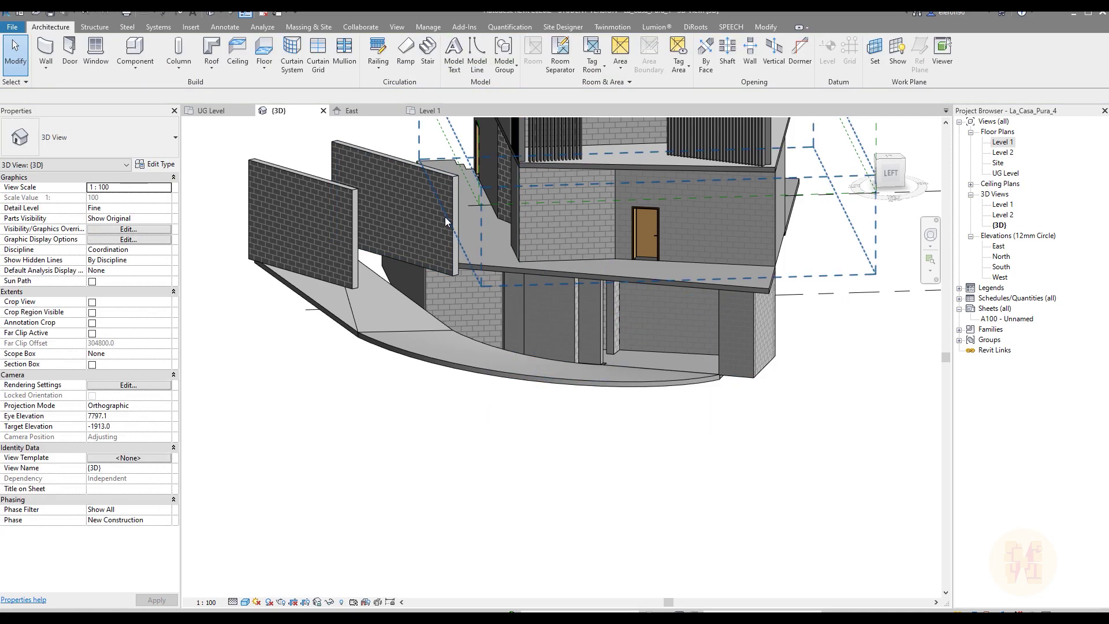
click(445, 217)
key(Delete)
click(326, 197)
key(Delete)
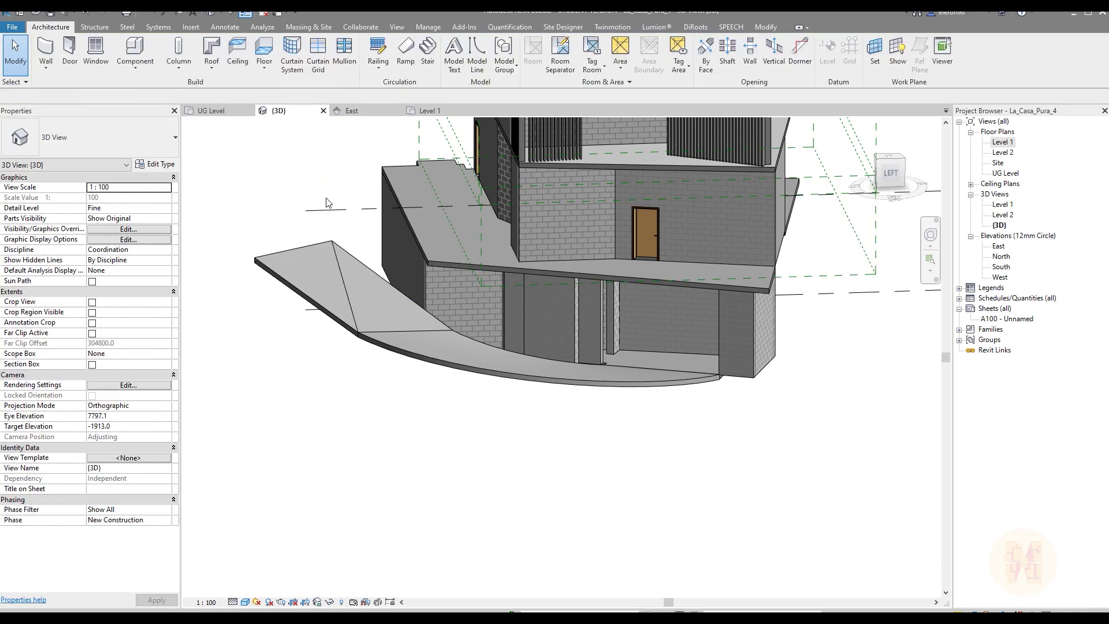
click(145, 69)
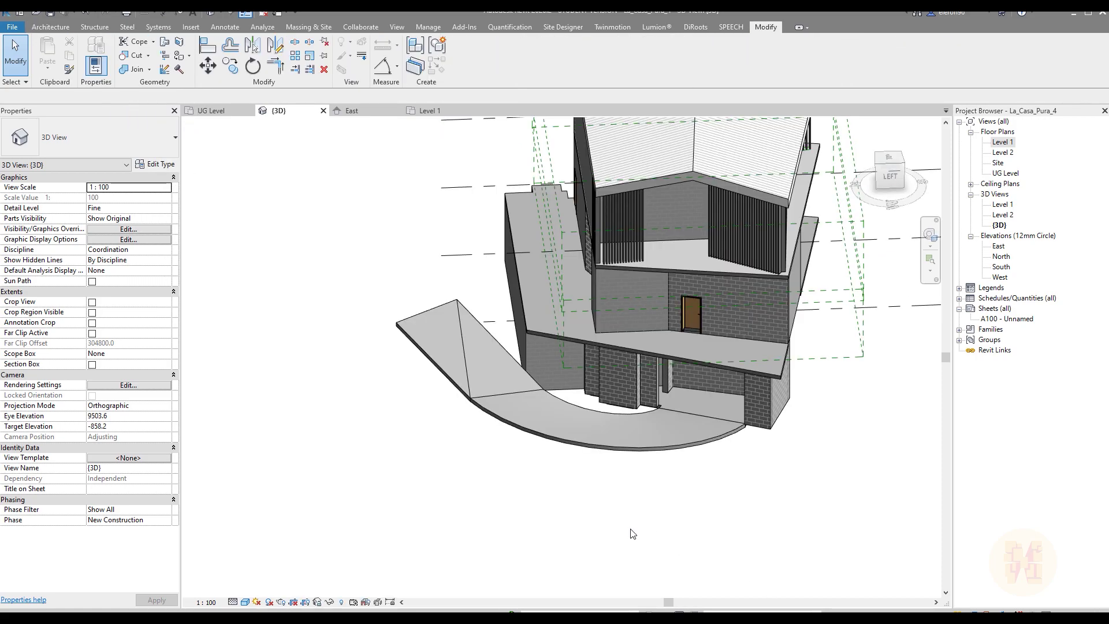
shift+middle_drag(618, 539, 559, 456)
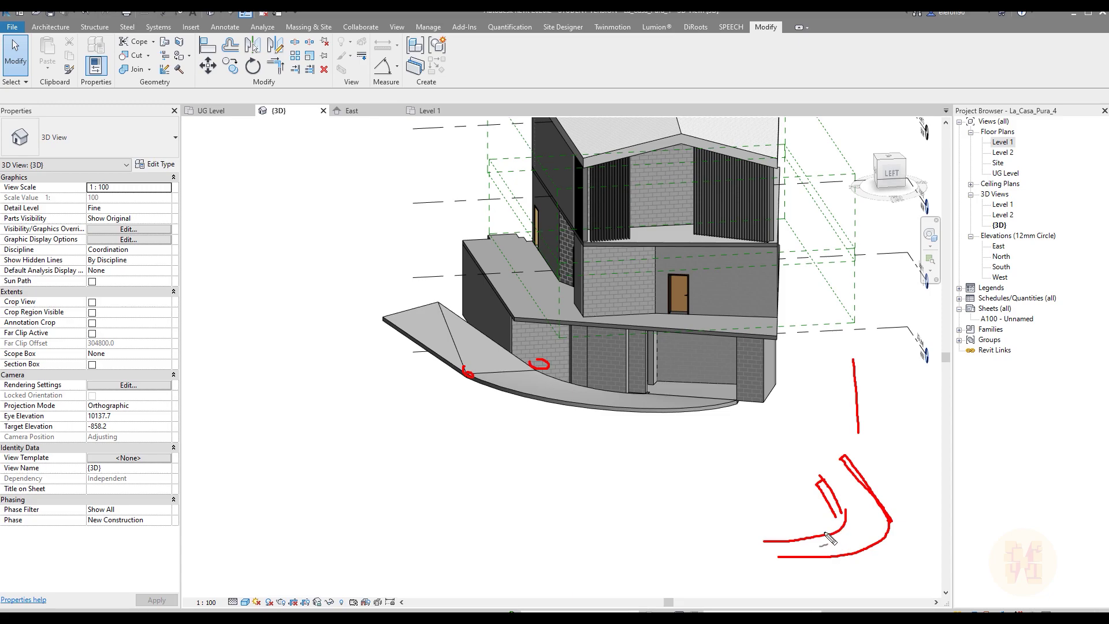
key(Escape)
middle_drag(688, 439, 711, 462)
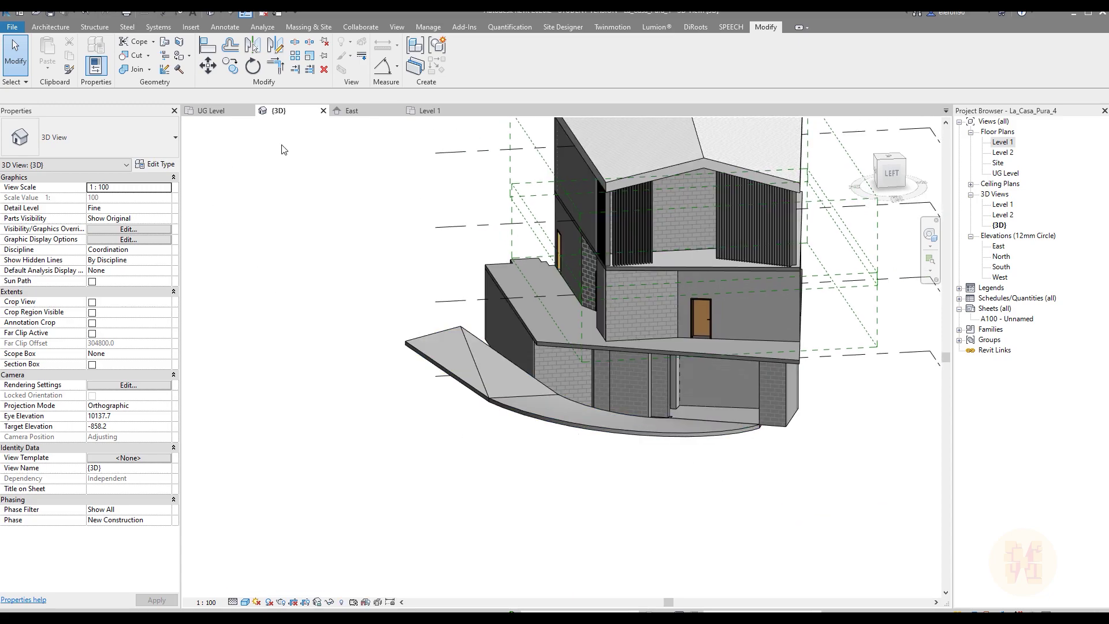
In the UG Level floor plan, start an in-place model in the Walls family category
click(212, 111)
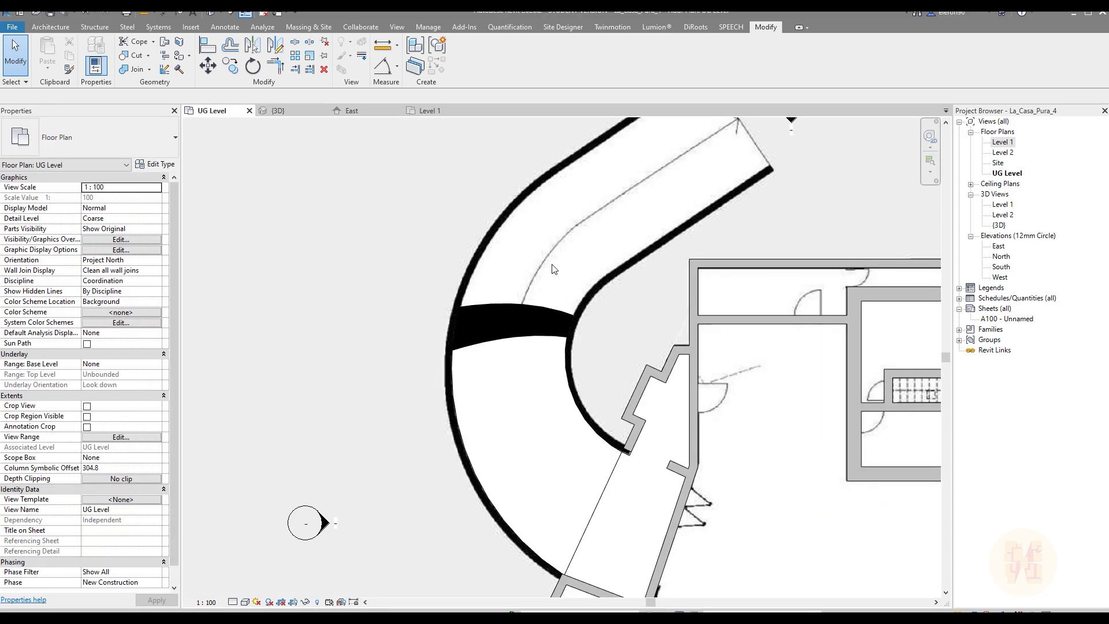
scroll(553, 270, down, 3)
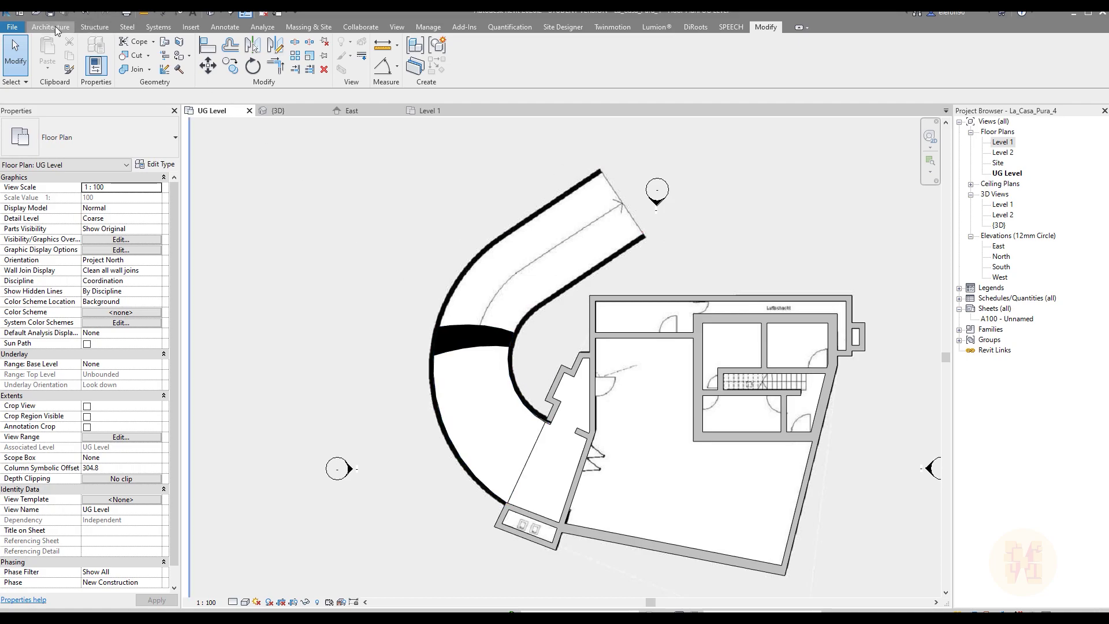
click(50, 27)
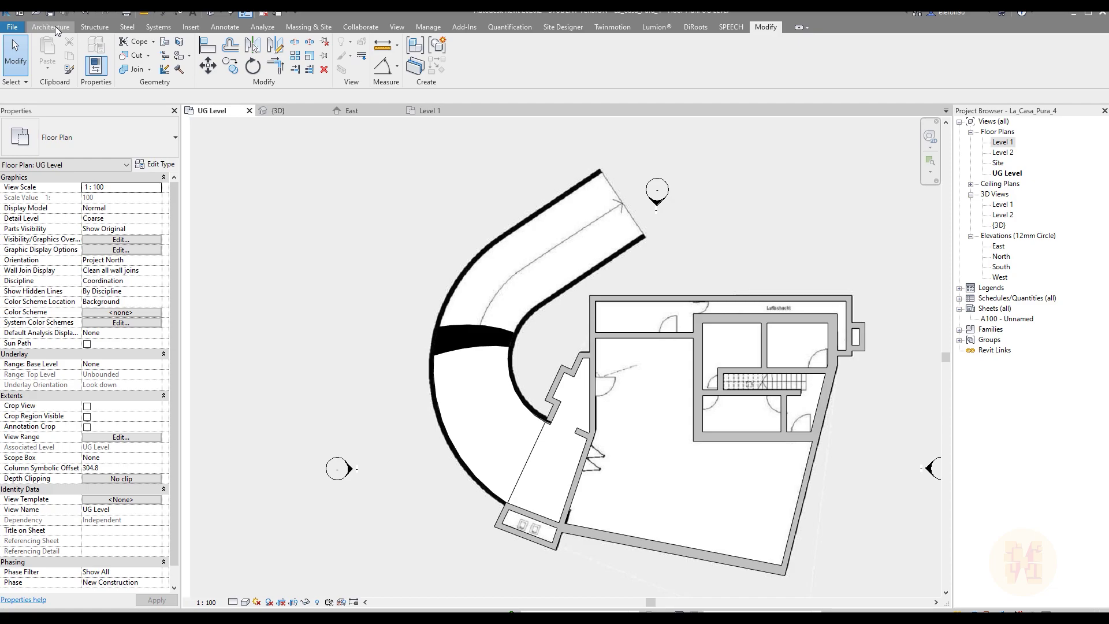
click(135, 68)
click(130, 107)
scroll(331, 263, down, 6)
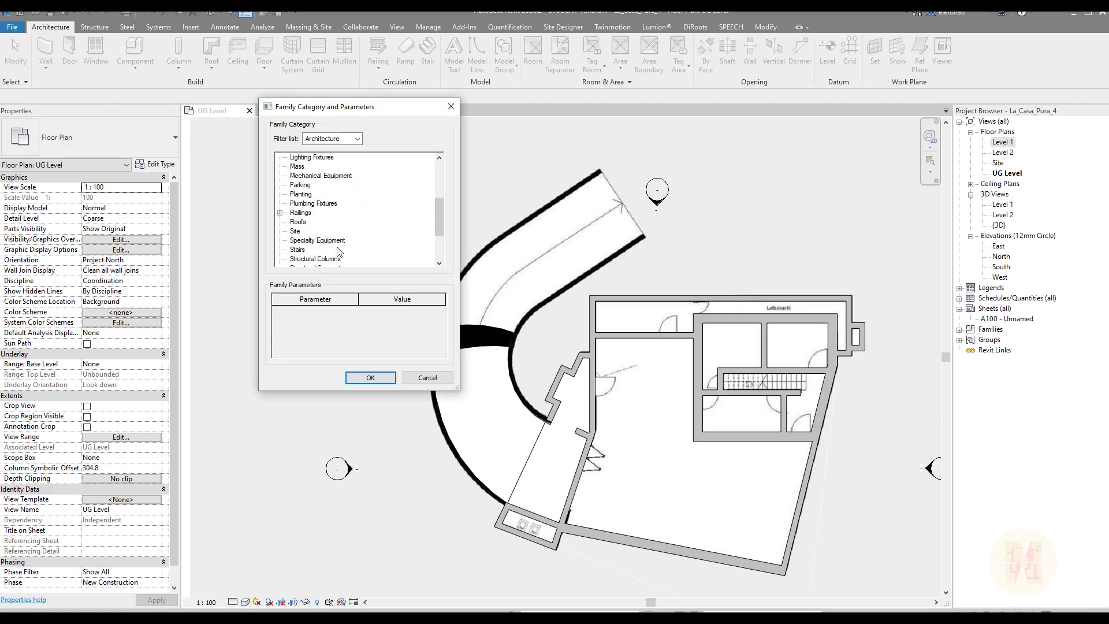
click(370, 378)
click(907, 393)
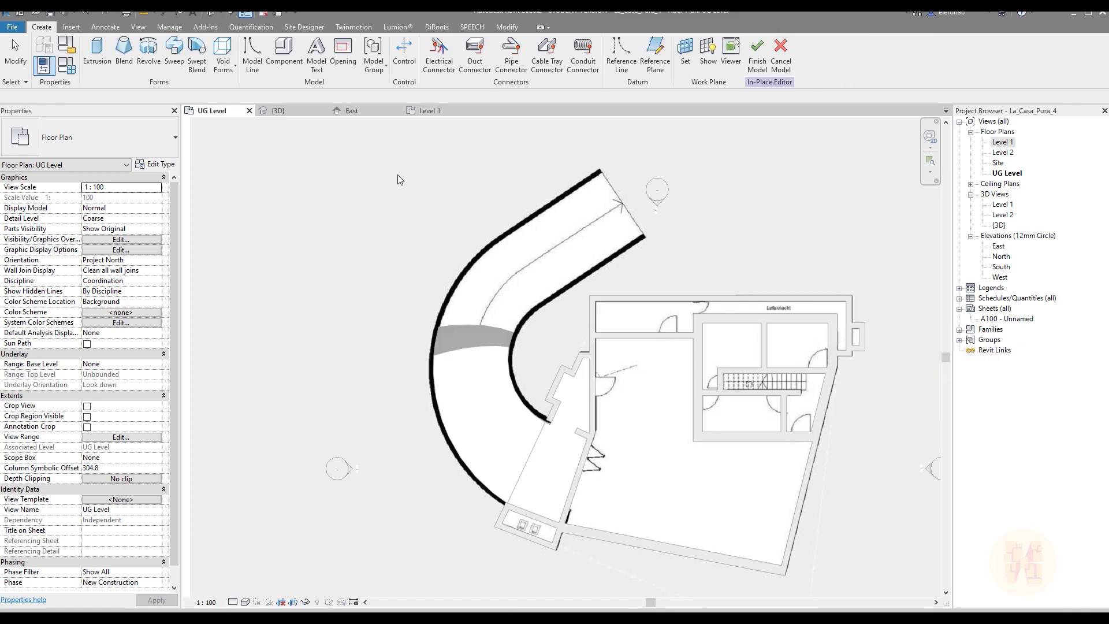
Start a Sweep and sketch its path by picking the ramp's inner curved edge
click(175, 52)
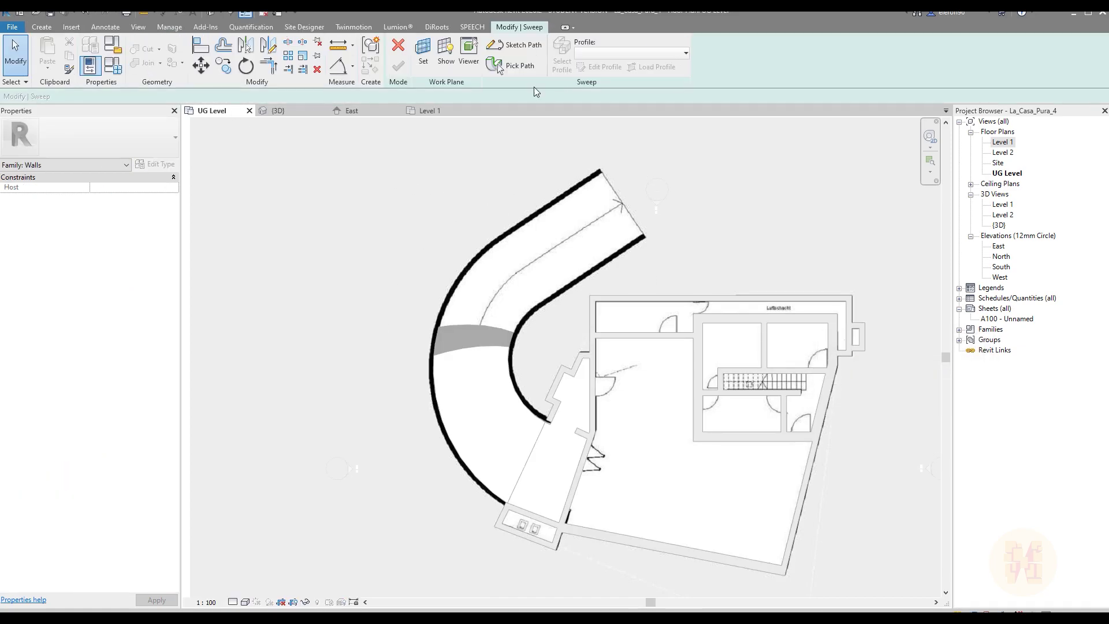
click(514, 45)
click(445, 69)
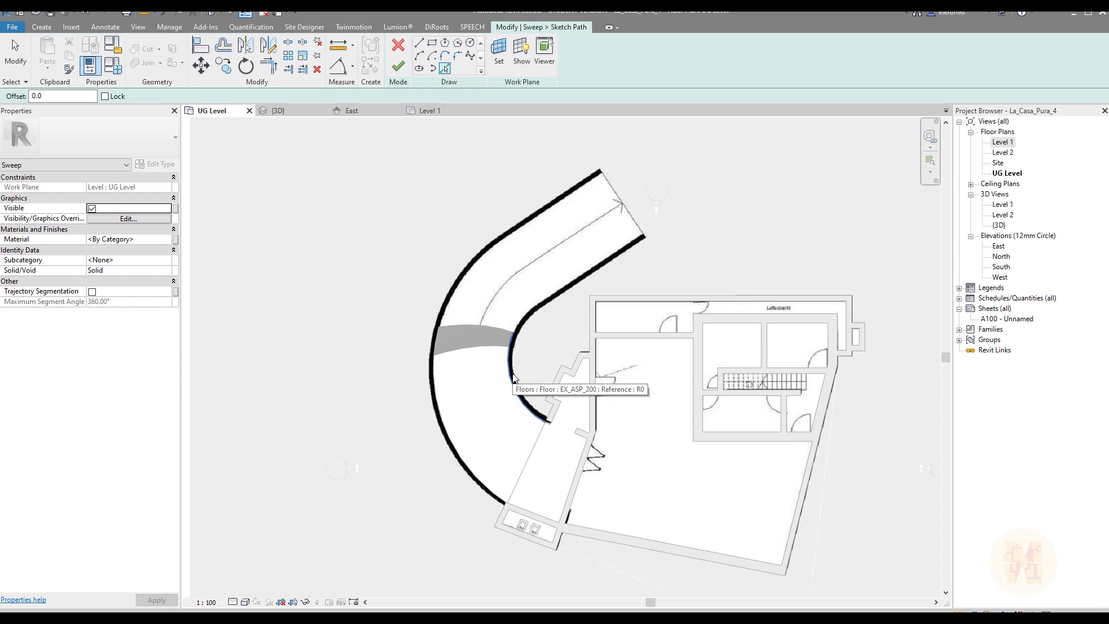
scroll(514, 379, up, 1)
click(514, 376)
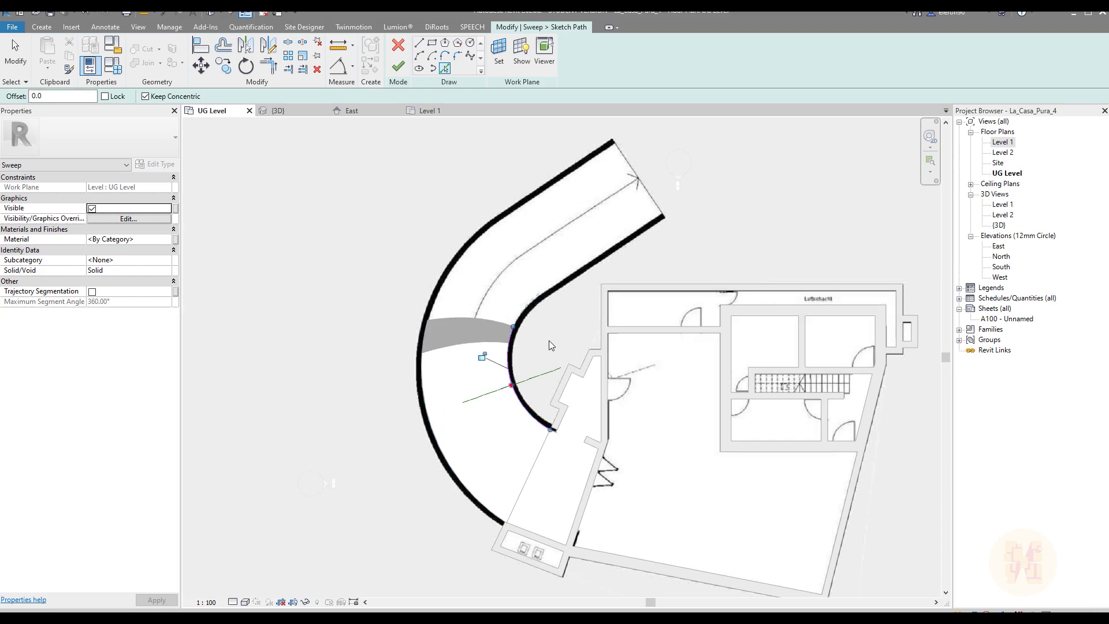
scroll(502, 360, up, 5)
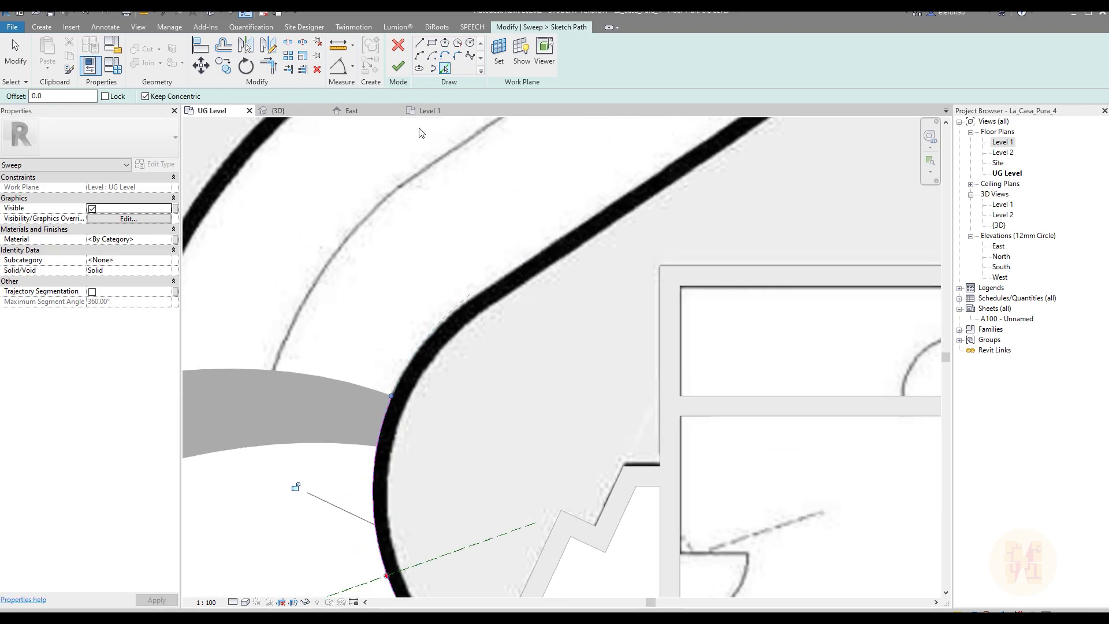
In the Level 1 plan, add the ramp's inner straight and curved edges to the sweep path and delete the overlapping arc
click(428, 110)
scroll(548, 265, up, 4)
click(553, 256)
click(516, 304)
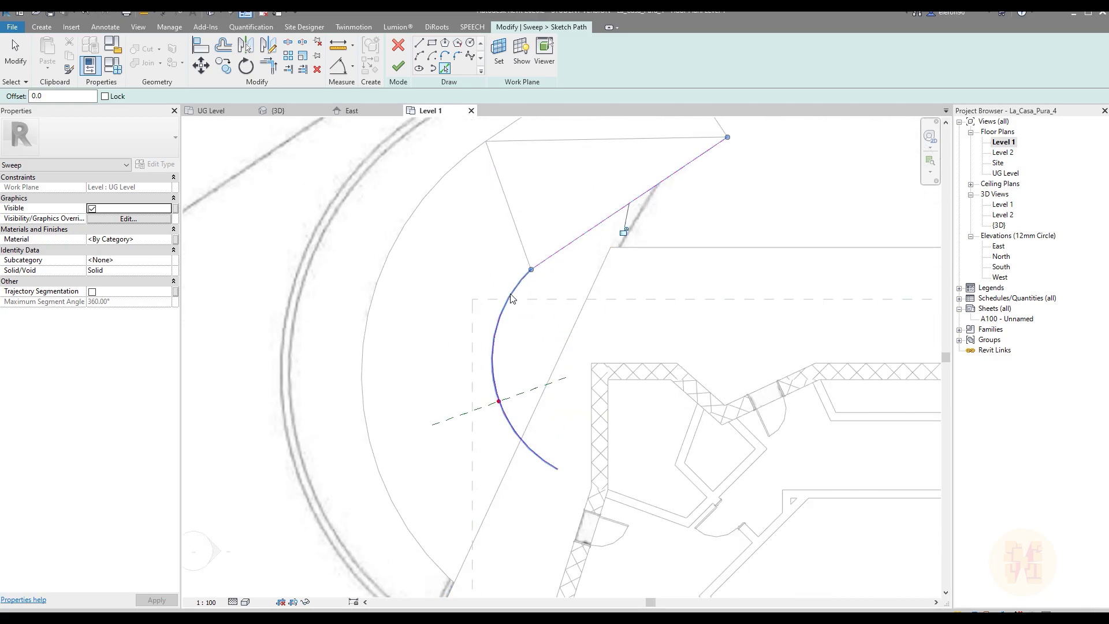
key(Escape)
drag(457, 301, 622, 494)
key(Delete)
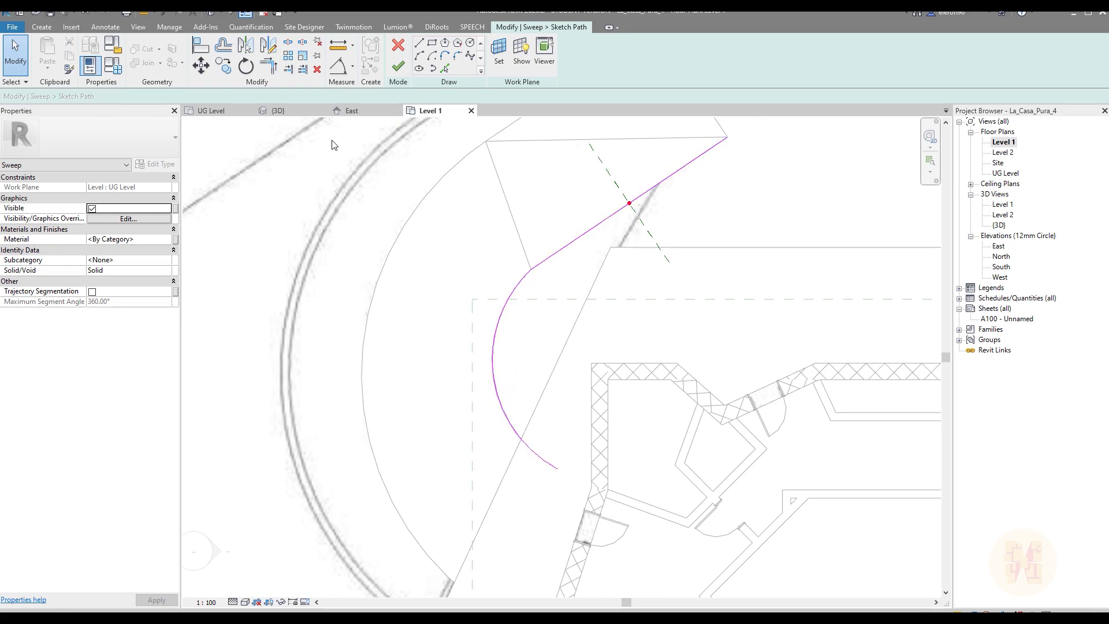
Check the sweep path against the ramp in the 3D view and finish the path sketch
click(280, 111)
shift+middle_drag(508, 406, 570, 364)
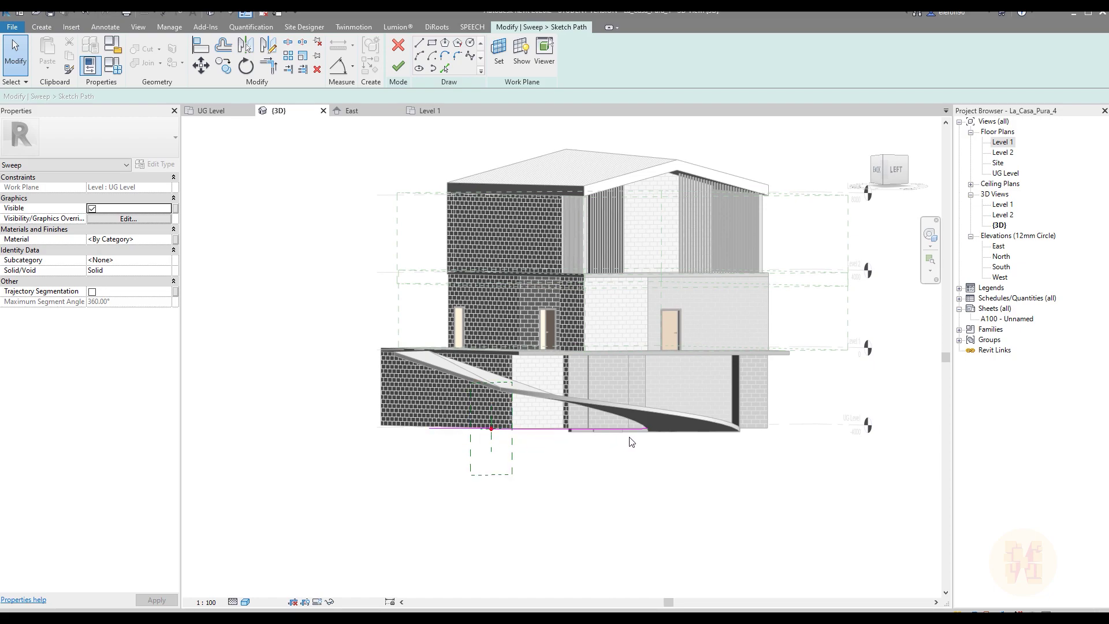
shift+middle_drag(479, 429, 745, 487)
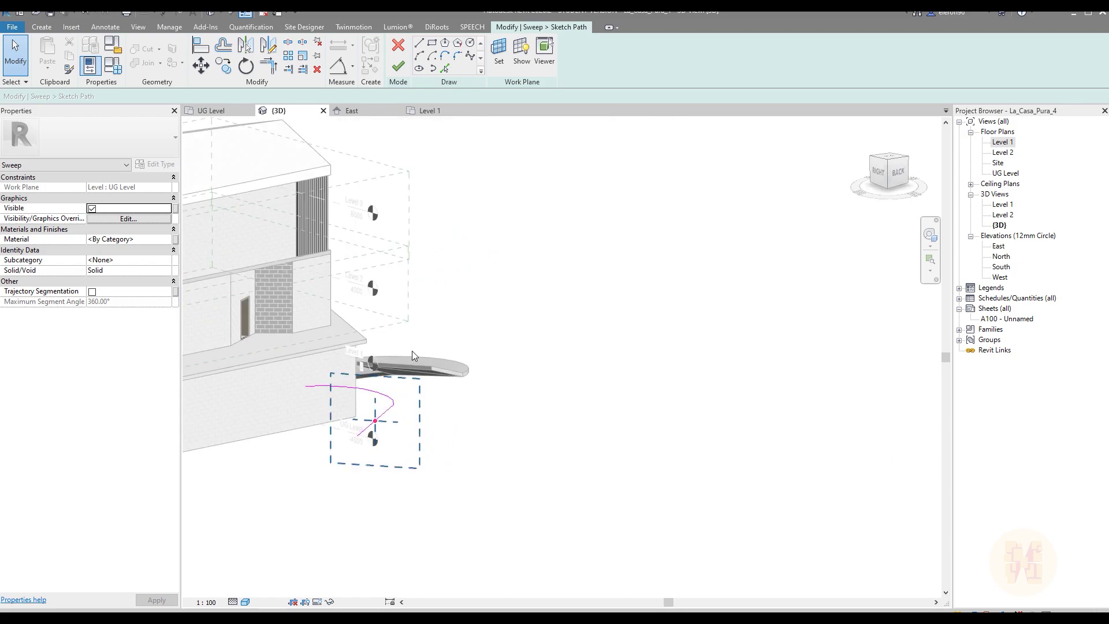
click(396, 68)
Sketch a rectangular sweep profile about 203 mm wide and 4000 mm high, from the ramp's upper endpoint down to the path
click(601, 67)
click(544, 58)
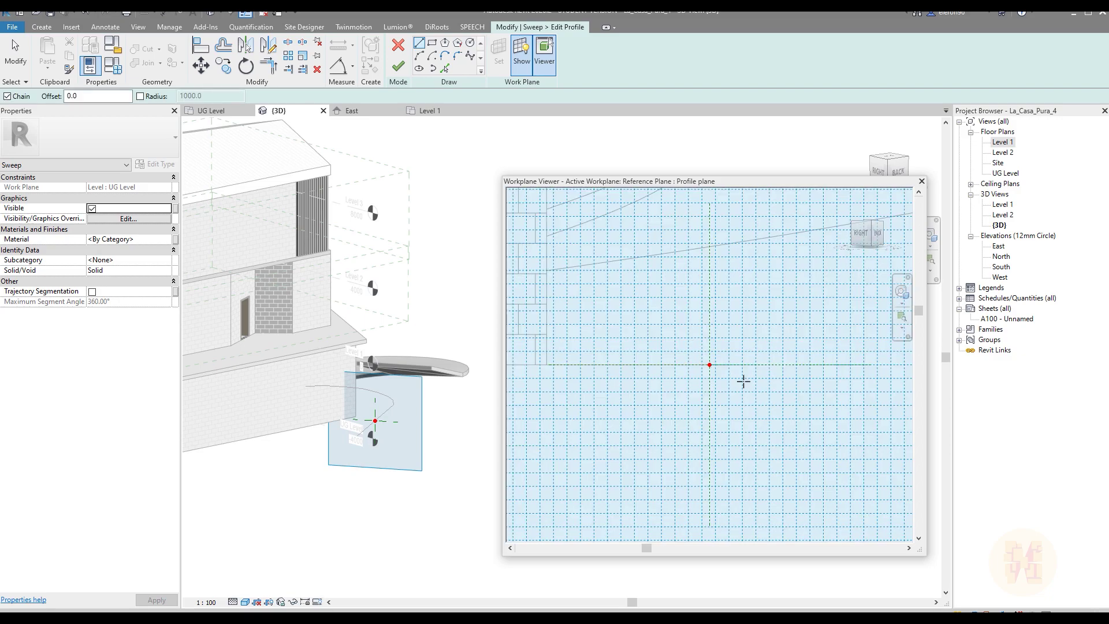
scroll(696, 367, down, 5)
middle_drag(715, 341, 710, 400)
scroll(700, 391, up, 1)
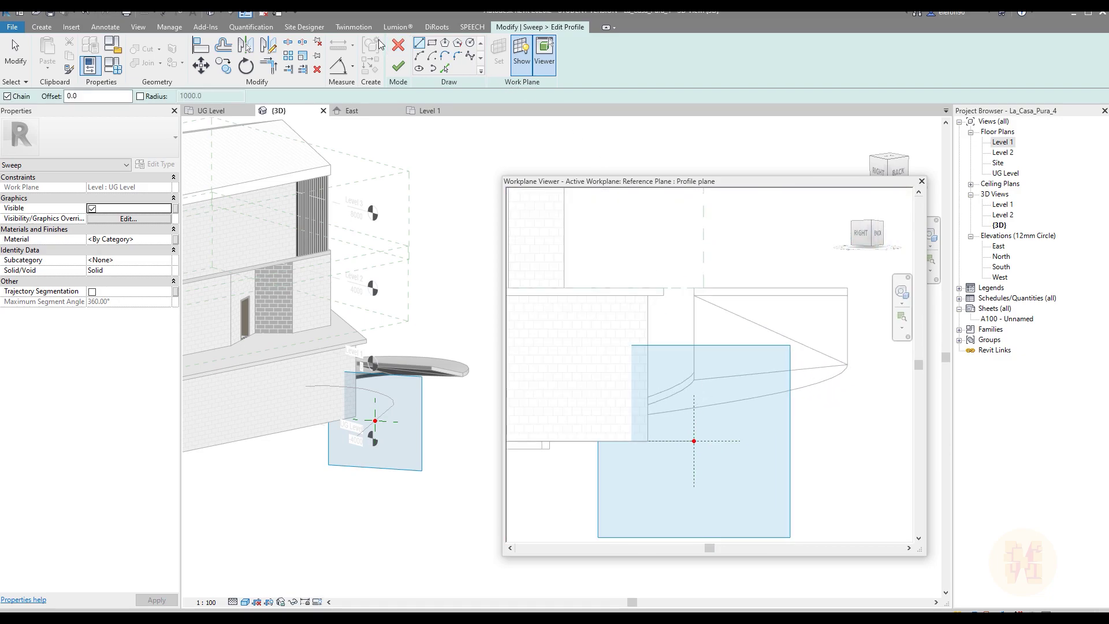
click(432, 44)
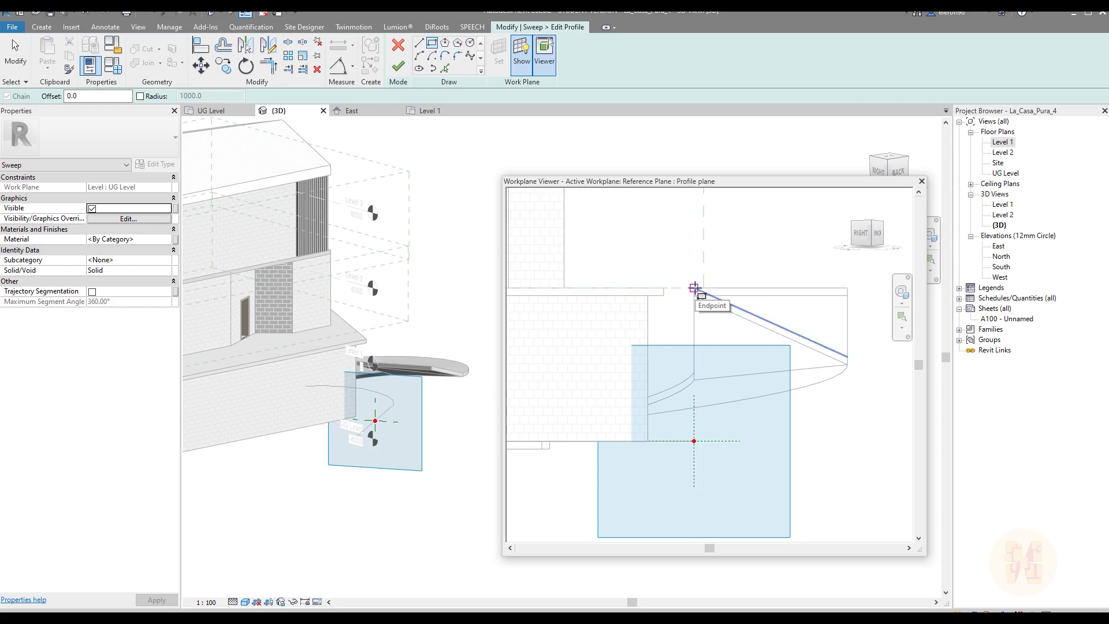
click(693, 287)
scroll(689, 441, up, 4)
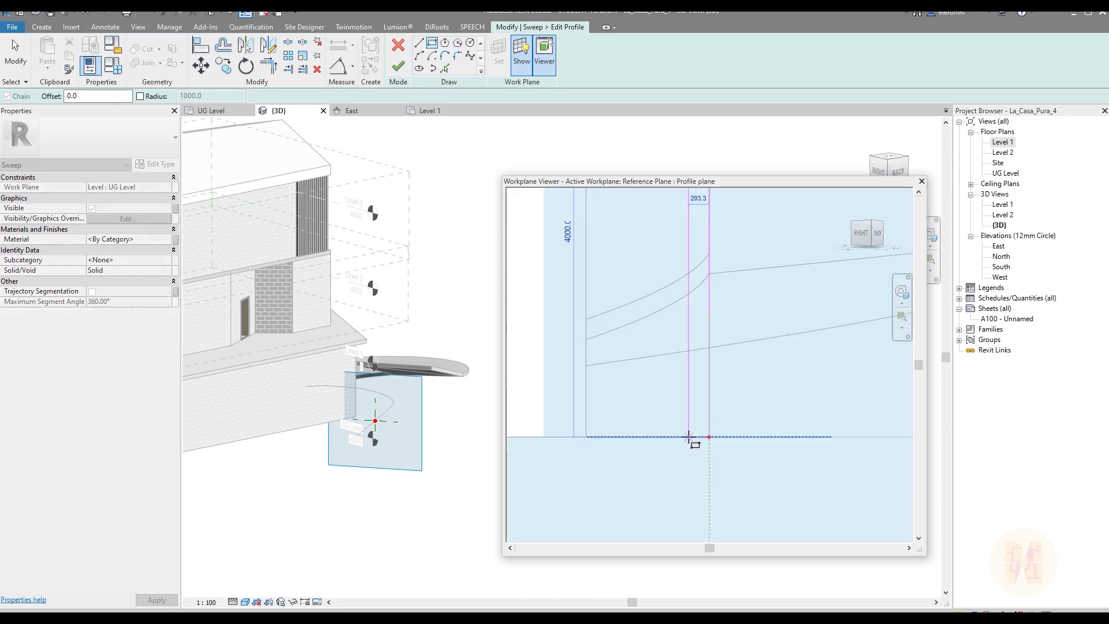
click(689, 437)
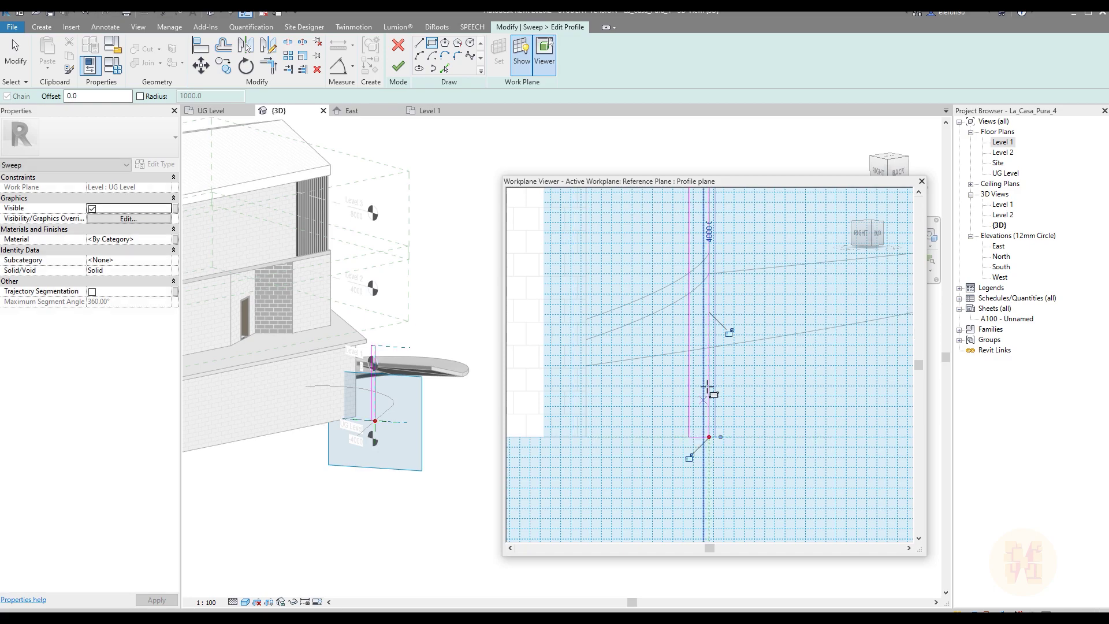
scroll(735, 322, down, 3)
key(Escape)
key(Escape)
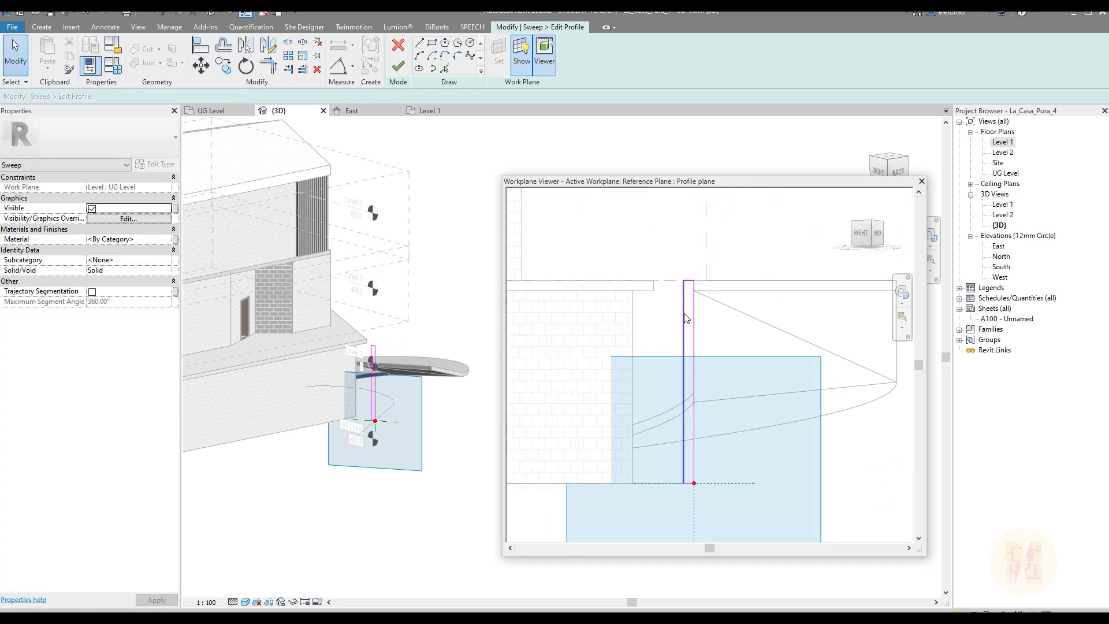
Set the profile rectangle's width to 300 mm and finish both the profile and the sweep
scroll(686, 271, up, 3)
click(690, 285)
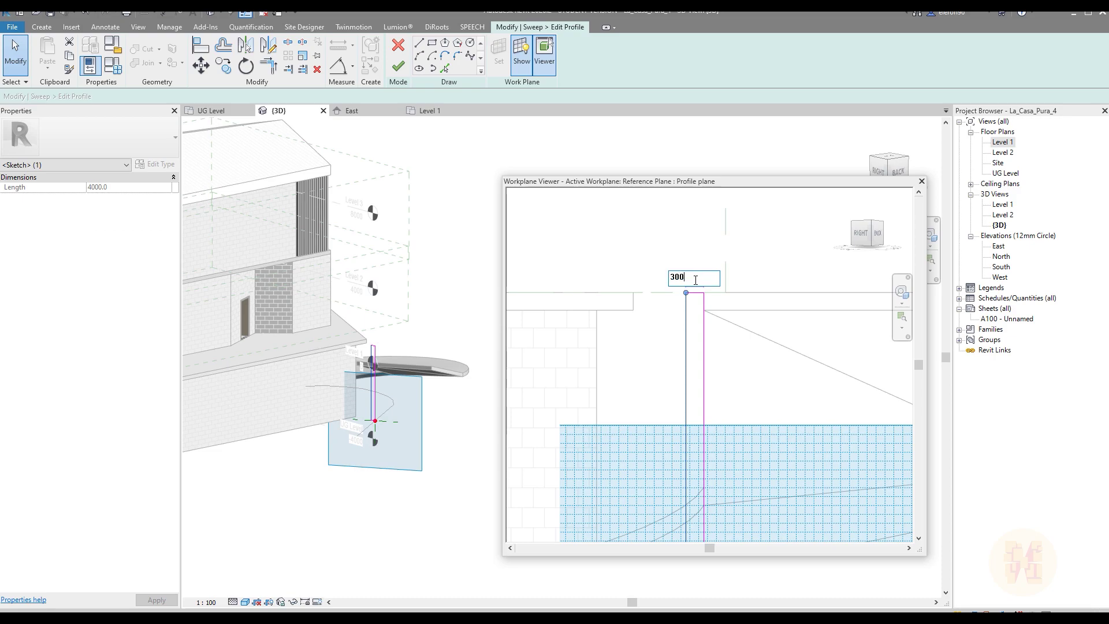
click(398, 67)
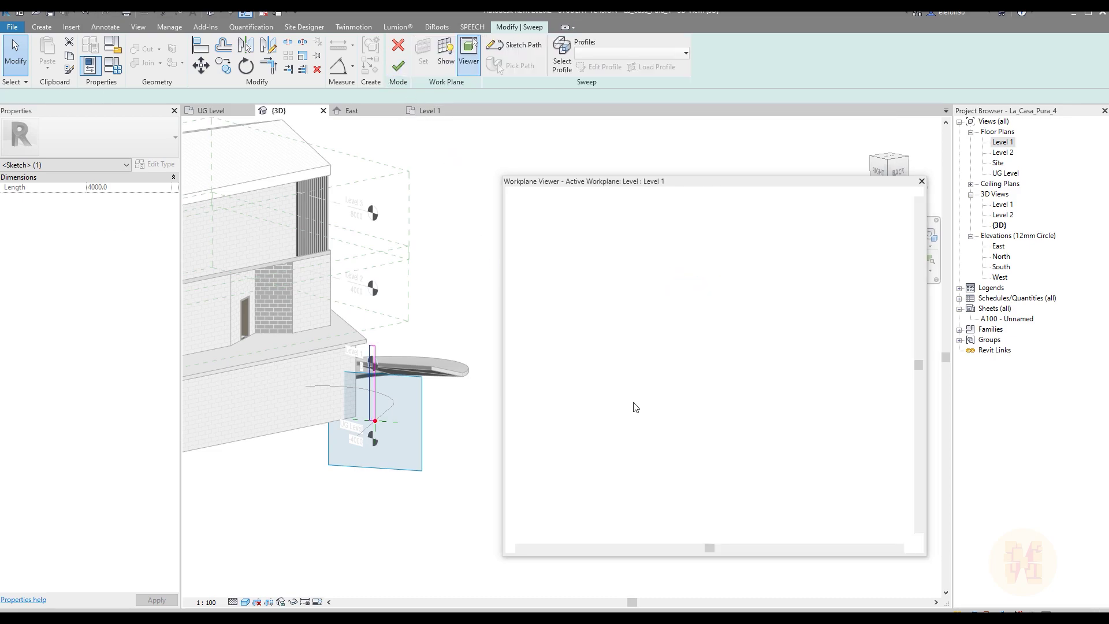
click(921, 181)
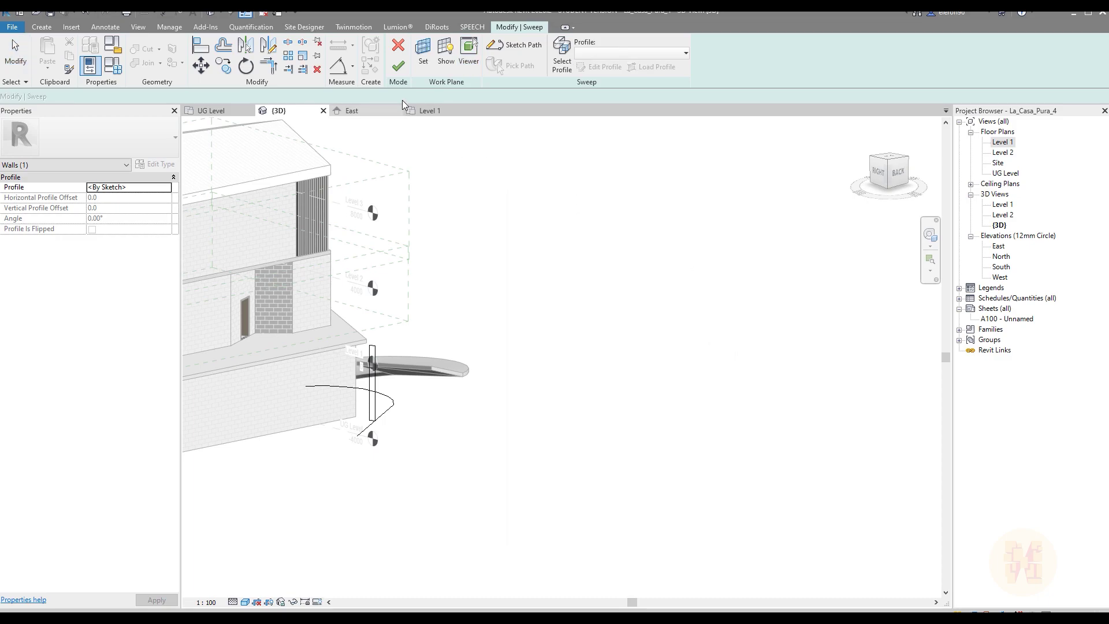
click(398, 66)
Examine the swept wall along the ramp's inner edge from several sides in the 3D view
scroll(722, 364, down, 3)
shift+middle_drag(730, 366, 648, 393)
scroll(648, 393, up, 4)
shift+middle_drag(529, 491, 691, 463)
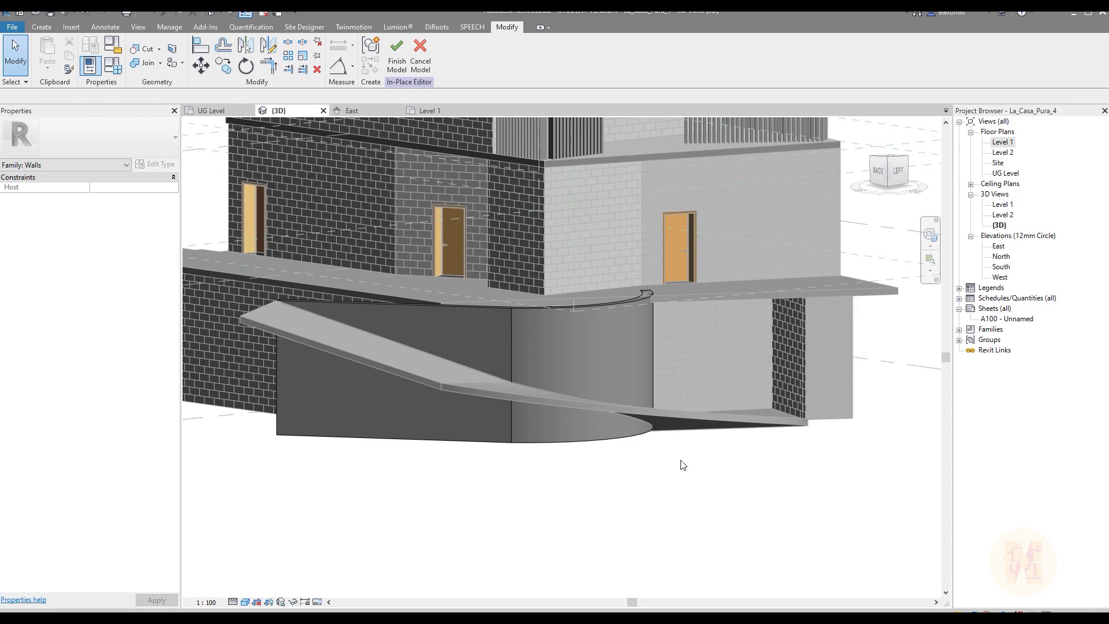
scroll(488, 451, down, 3)
shift+middle_drag(487, 451, 599, 480)
middle_drag(434, 475, 674, 421)
shift+middle_drag(563, 422, 480, 371)
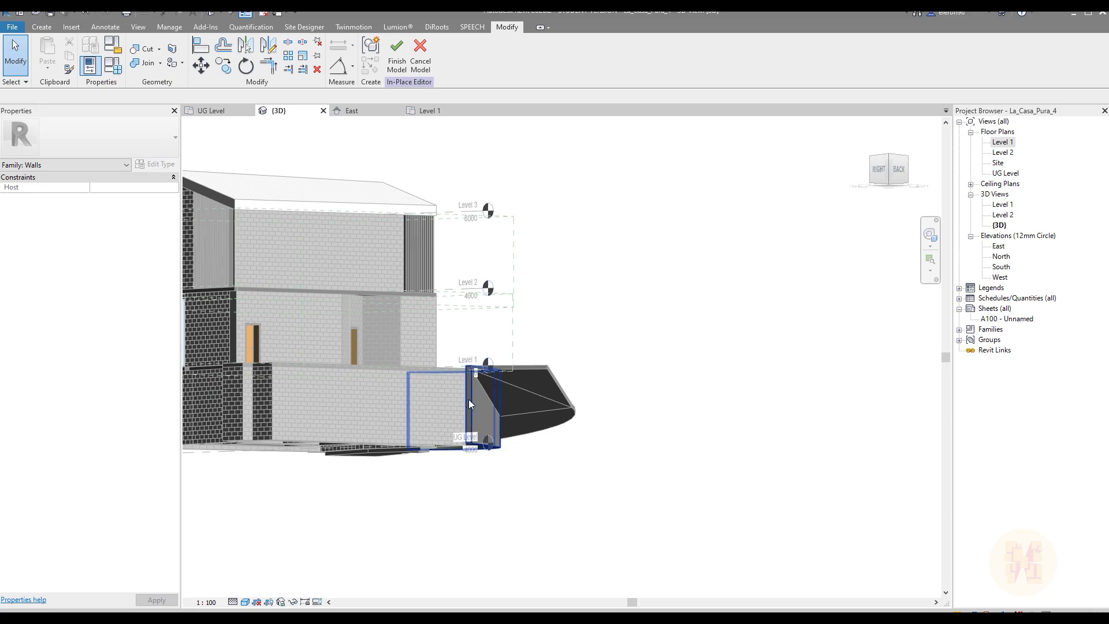
Finish the in-place model of the swept wall along the ramp's inner edge
shift+middle_drag(622, 449, 521, 476)
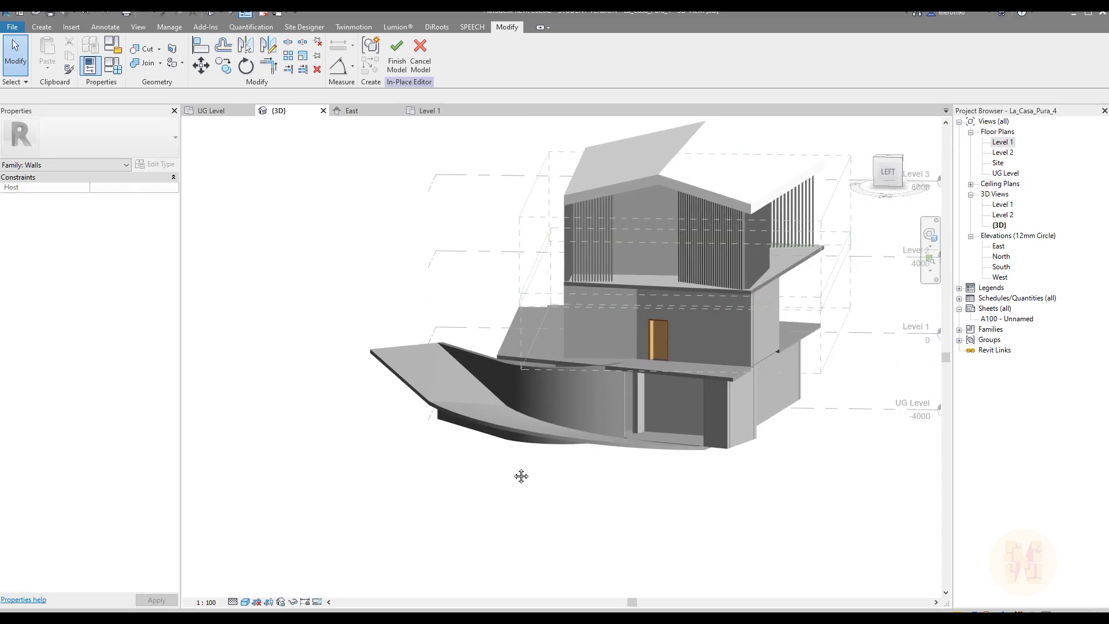
scroll(595, 378, up, 5)
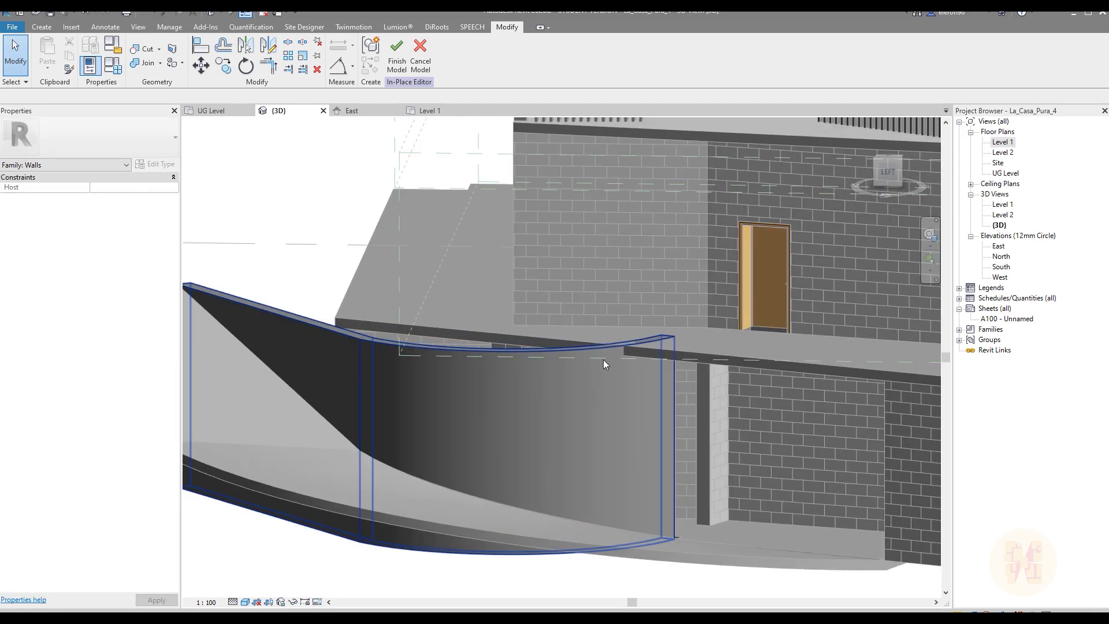
click(590, 386)
scroll(506, 342, up, 3)
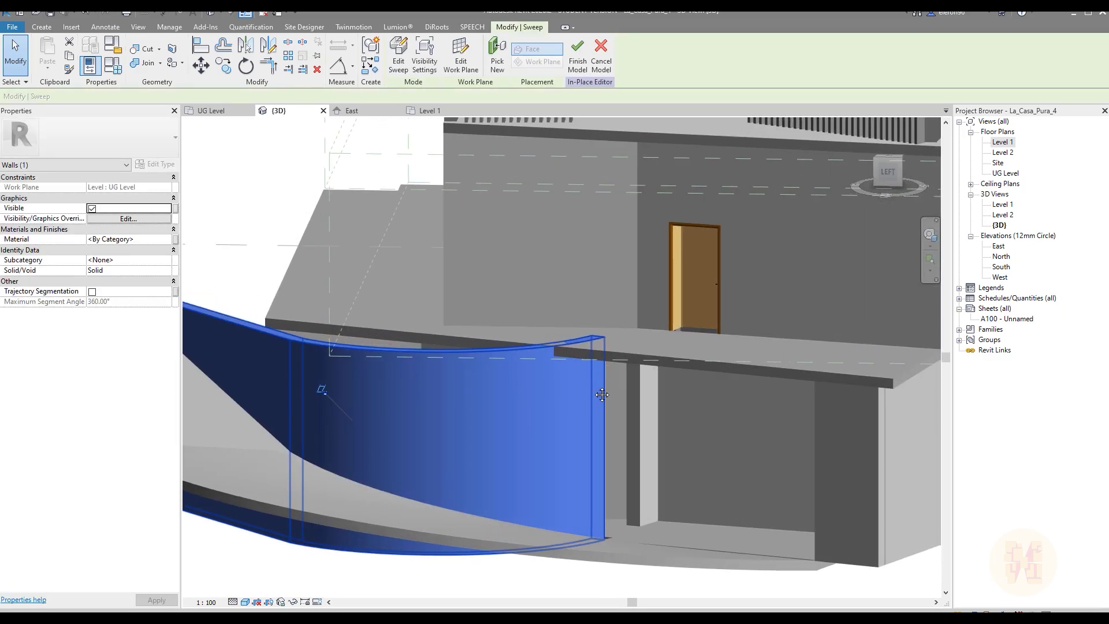
click(145, 66)
click(395, 54)
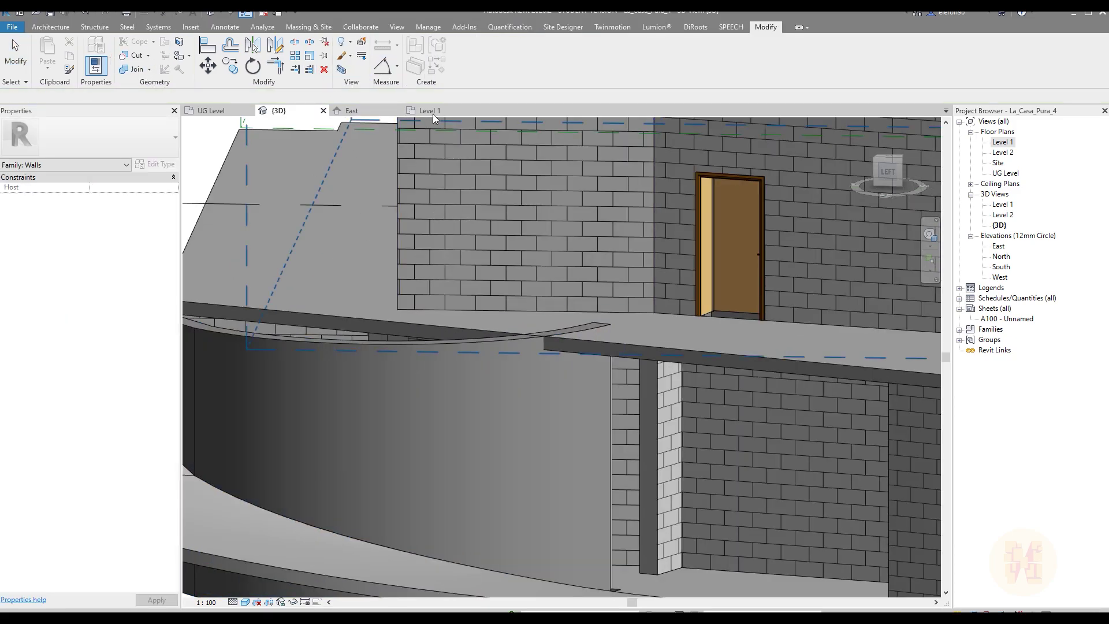
Join the Level 1 floor slab with the ramp's inner wall and check the joined wall in the 3D view
click(357, 316)
click(351, 484)
scroll(528, 417, down, 2)
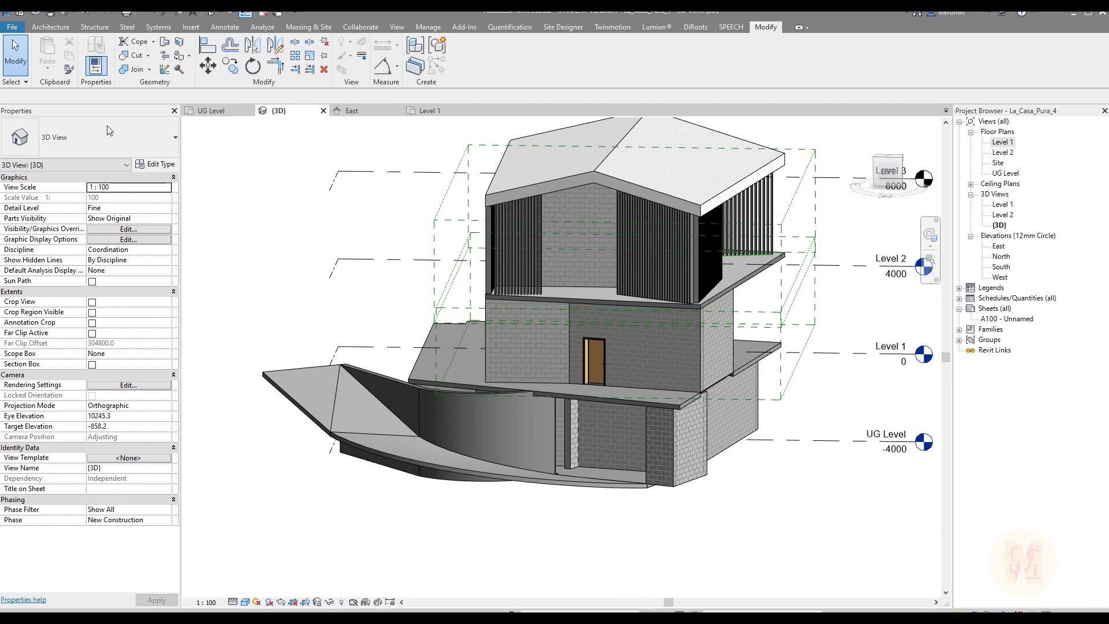
click(435, 403)
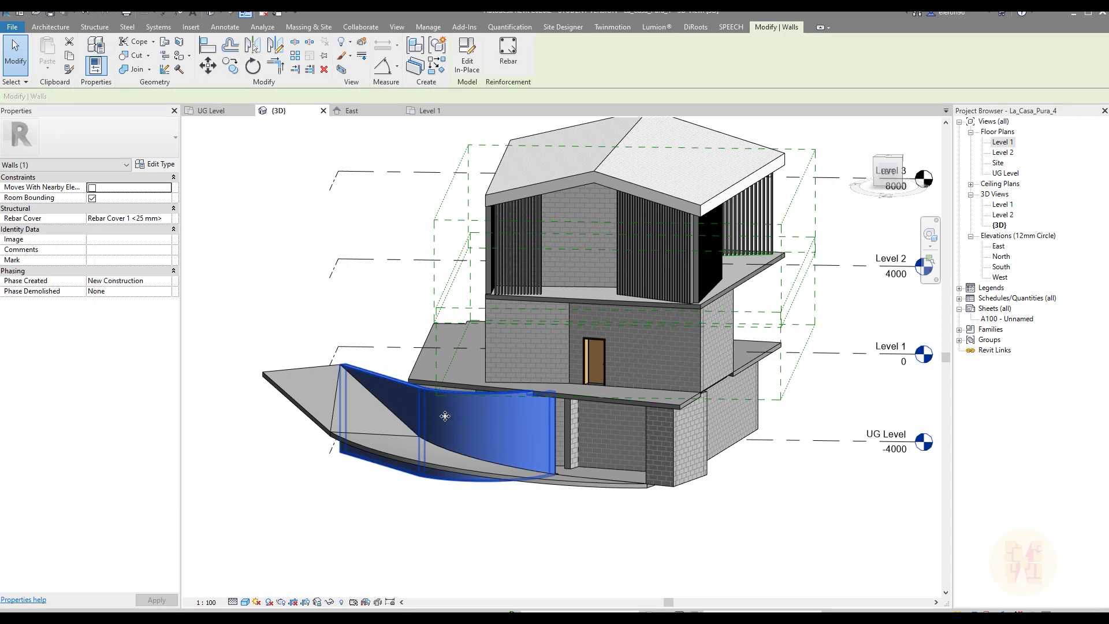
middle_drag(420, 415, 441, 404)
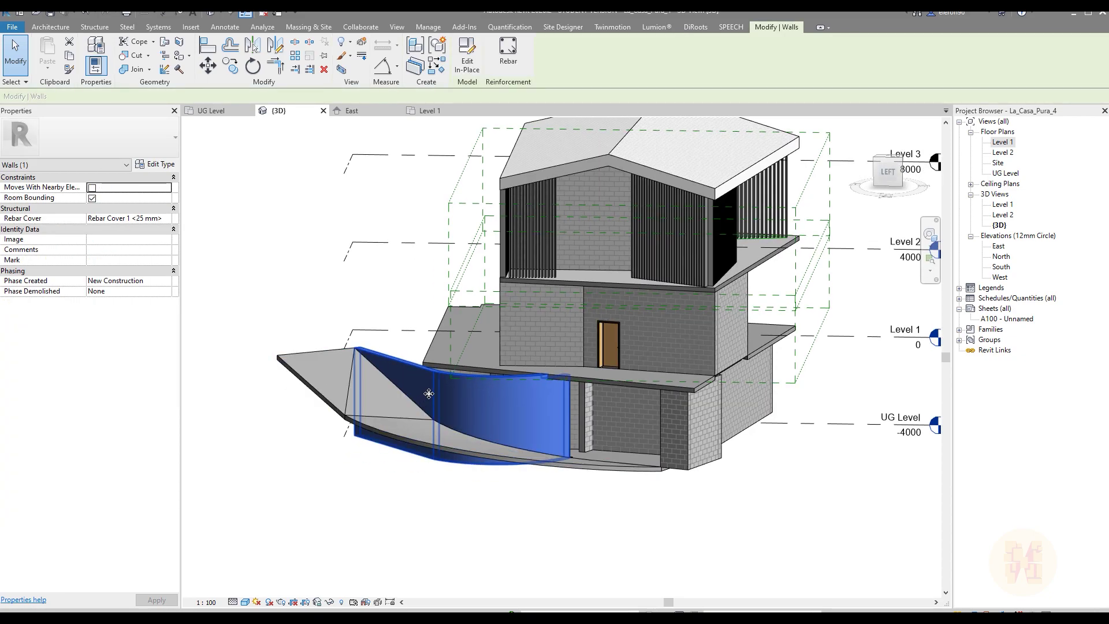
click(474, 515)
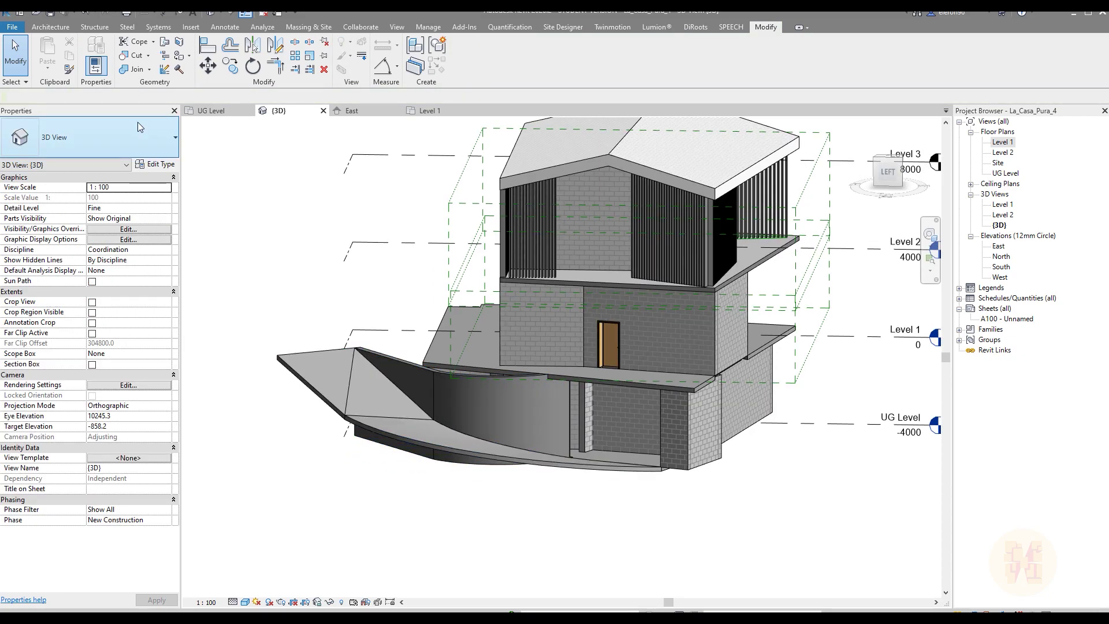
Create a new in-place component in the Walls category named Walls 2
click(51, 28)
click(133, 67)
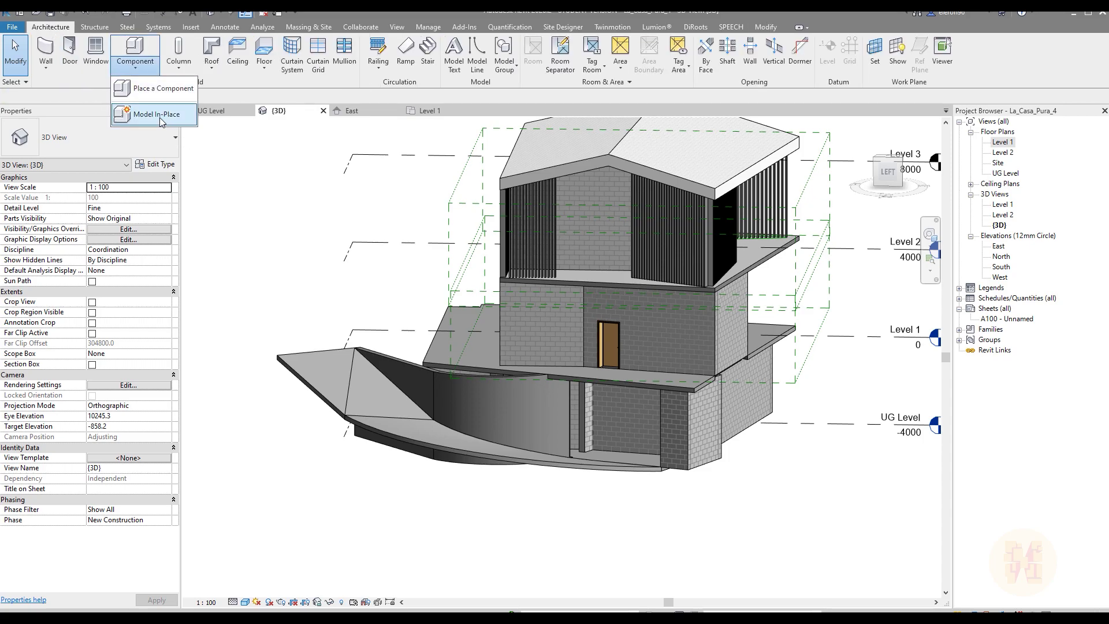
click(157, 115)
scroll(320, 240, down, 5)
scroll(321, 240, down, 2)
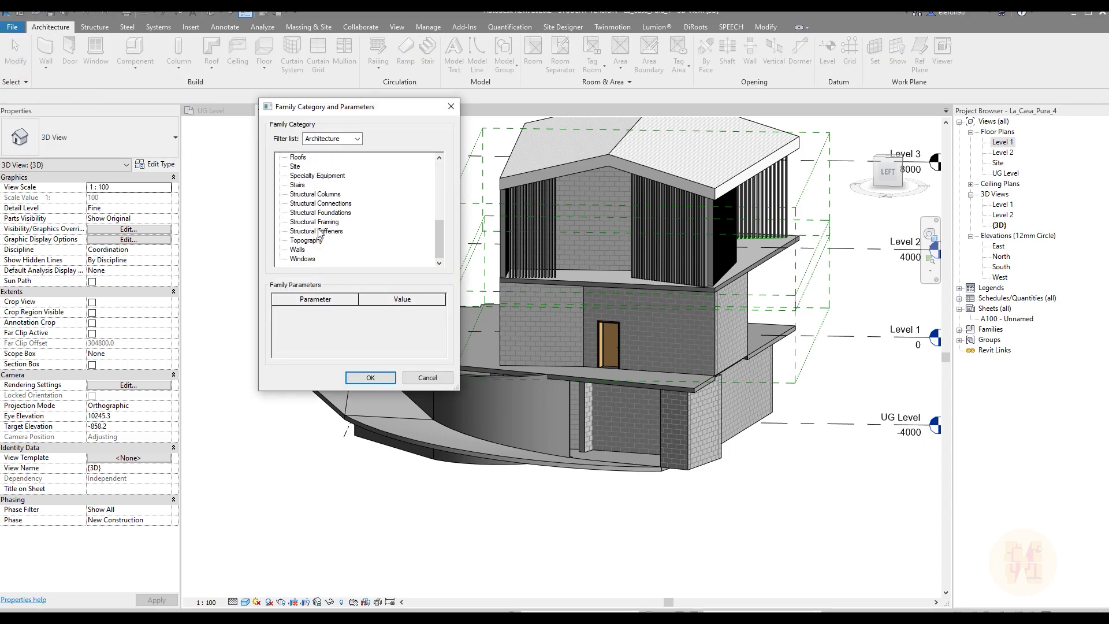
click(370, 377)
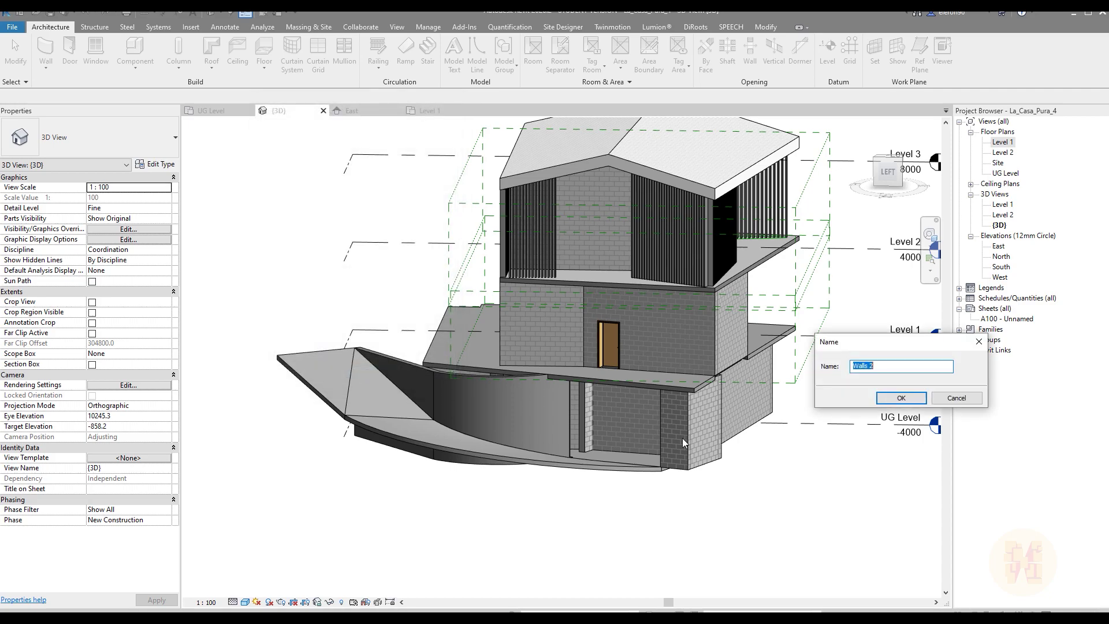
click(897, 399)
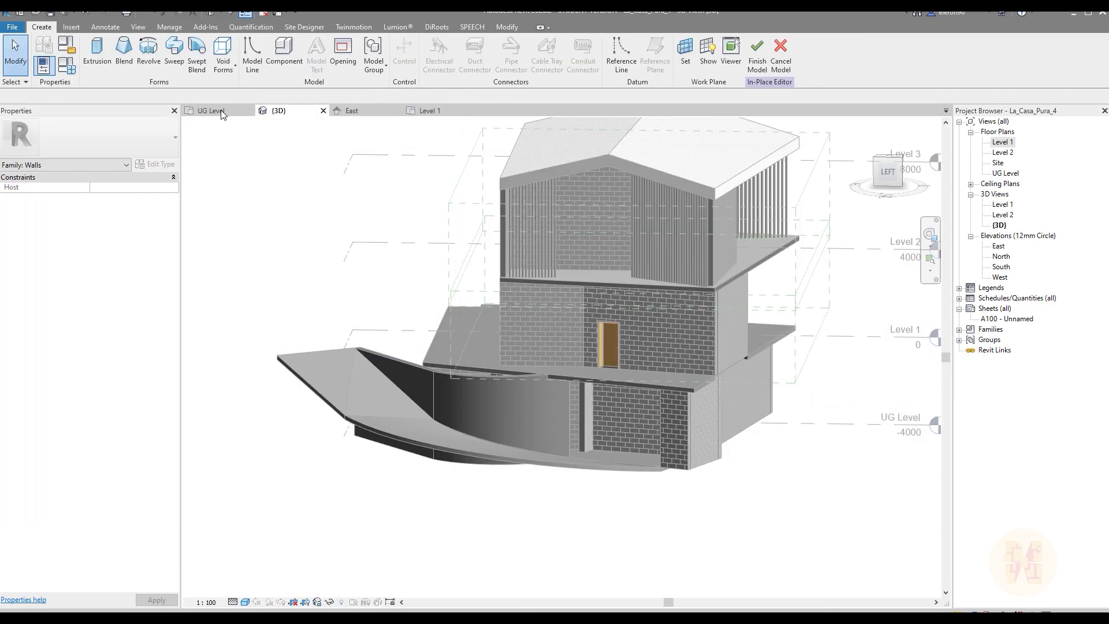
In the Level 1 plan, start a sweep, pick the ramp's outer arc and adjoining straight edge as its path, and finish the path
click(216, 113)
click(432, 111)
scroll(485, 260, down, 5)
scroll(492, 260, up, 5)
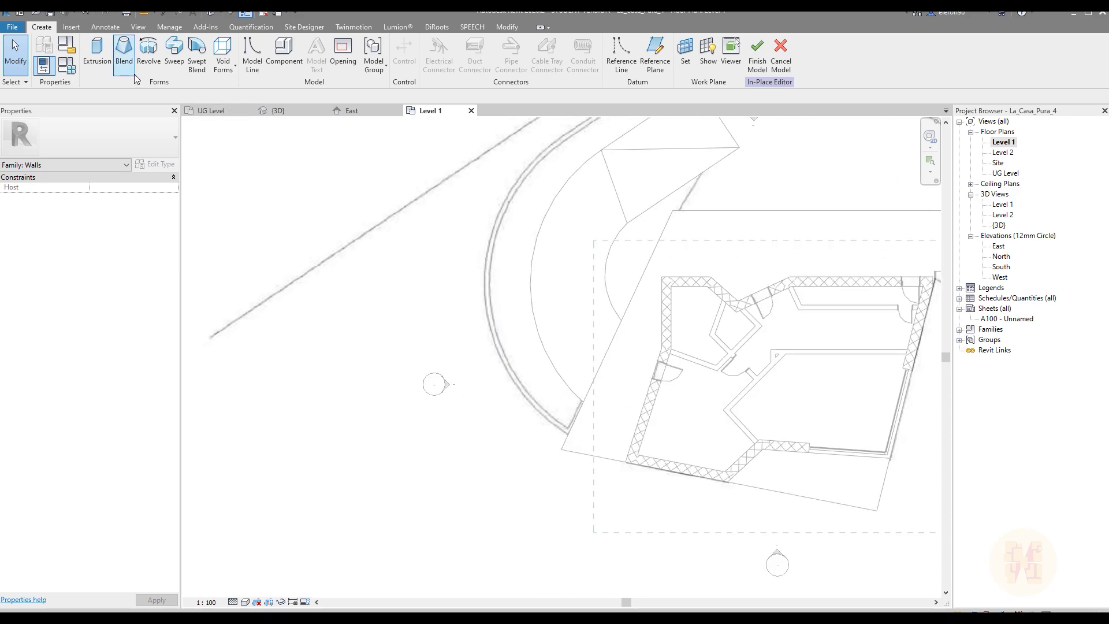
click(177, 51)
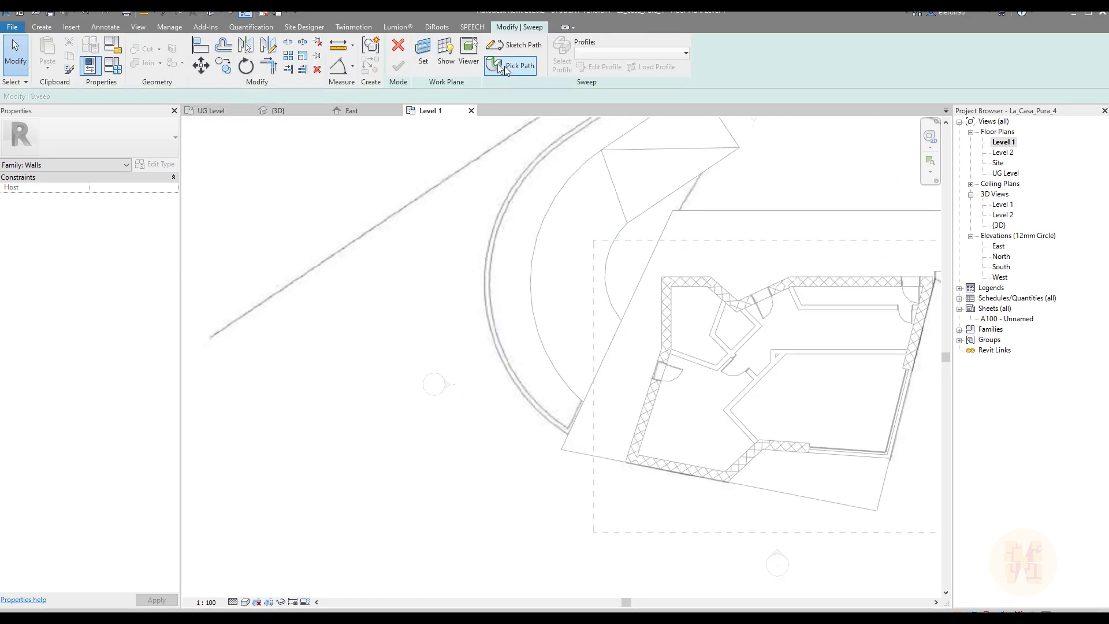
click(497, 63)
click(445, 68)
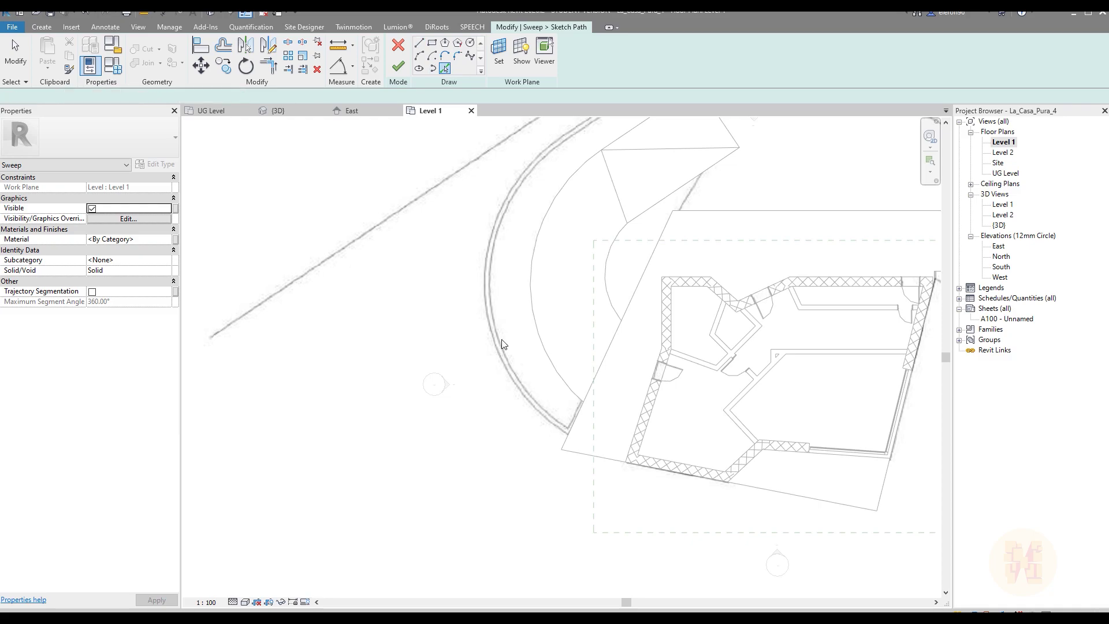
middle_drag(595, 159, 577, 271)
click(602, 252)
middle_drag(700, 313, 579, 280)
key(Escape)
key(Escape)
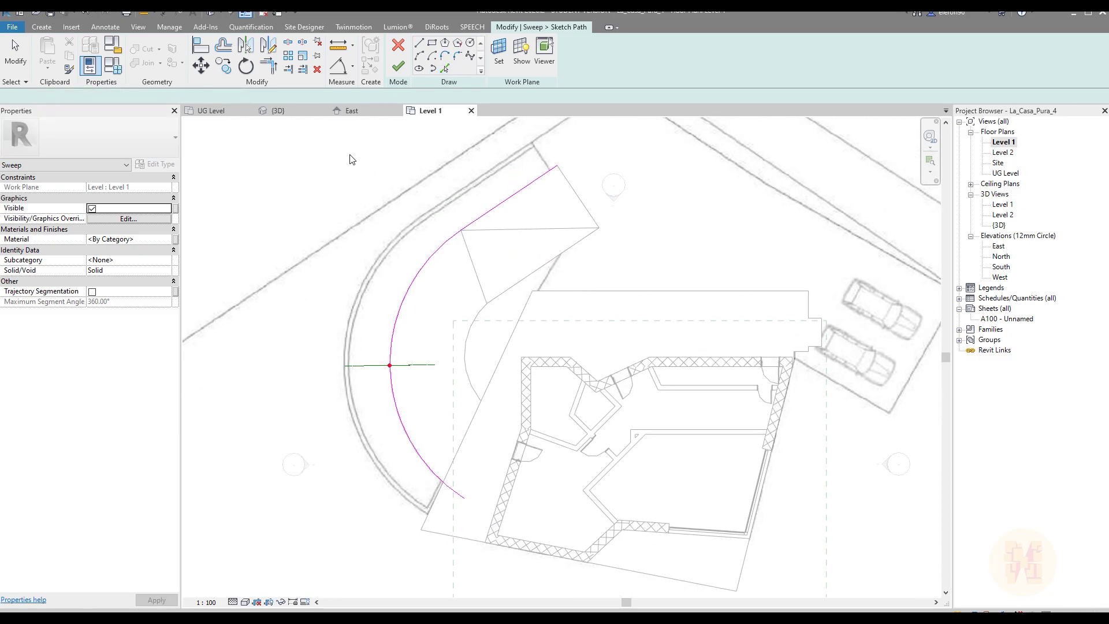
click(398, 66)
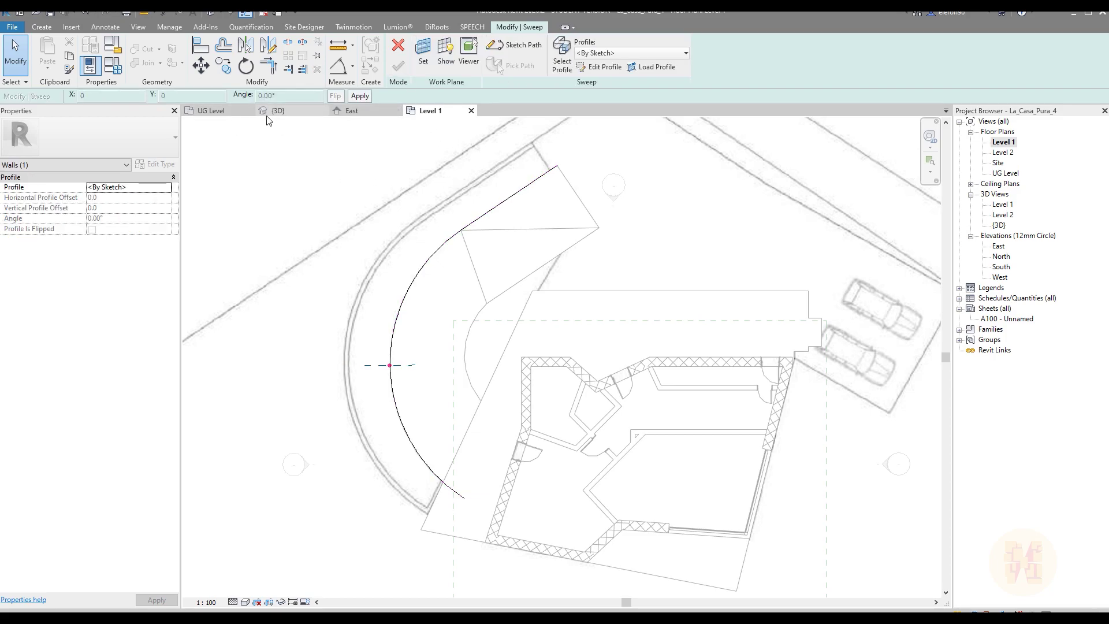
Check the sweep path against the ramp's outer edge in 3D, then open its profile for sketching in the Workplane Viewer
click(277, 110)
shift+middle_drag(434, 396, 468, 396)
shift+middle_drag(576, 395, 549, 469)
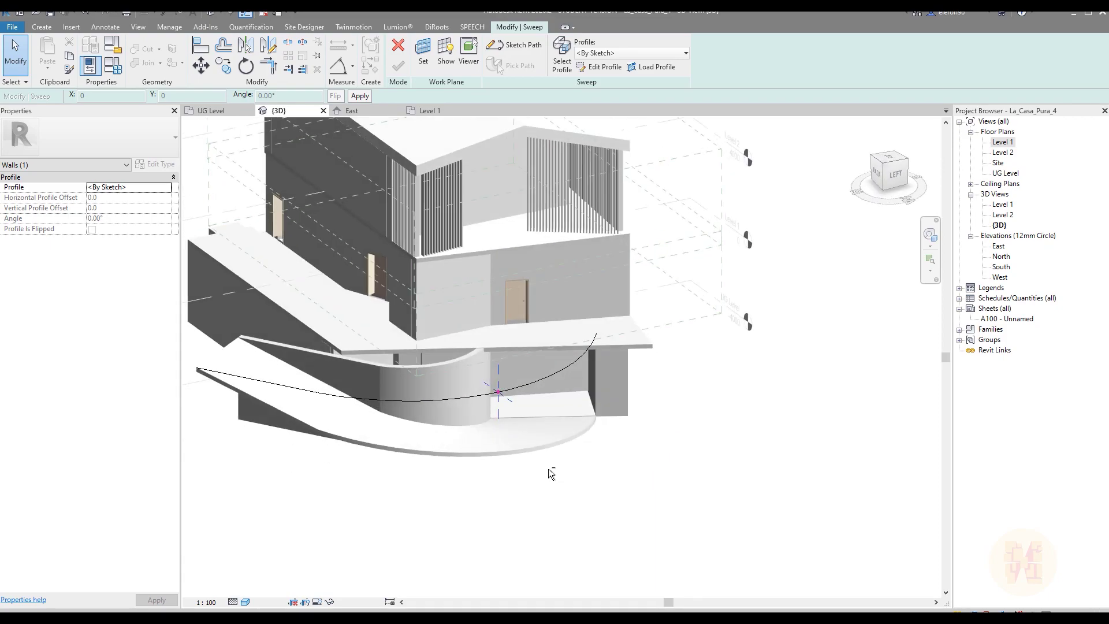
click(527, 444)
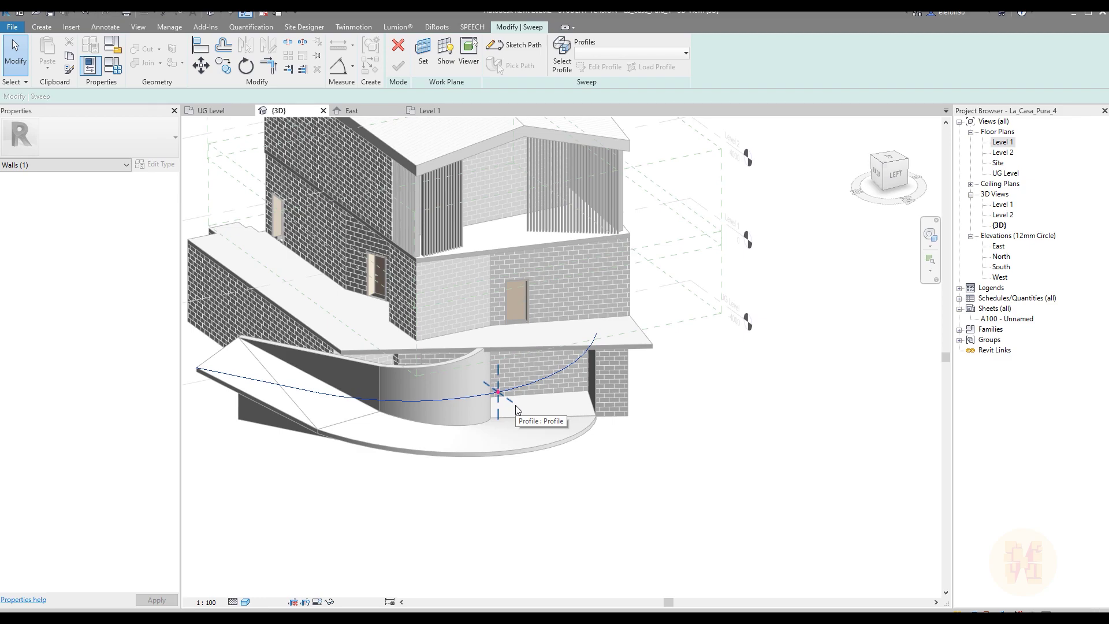
shift+middle_drag(516, 408, 542, 341)
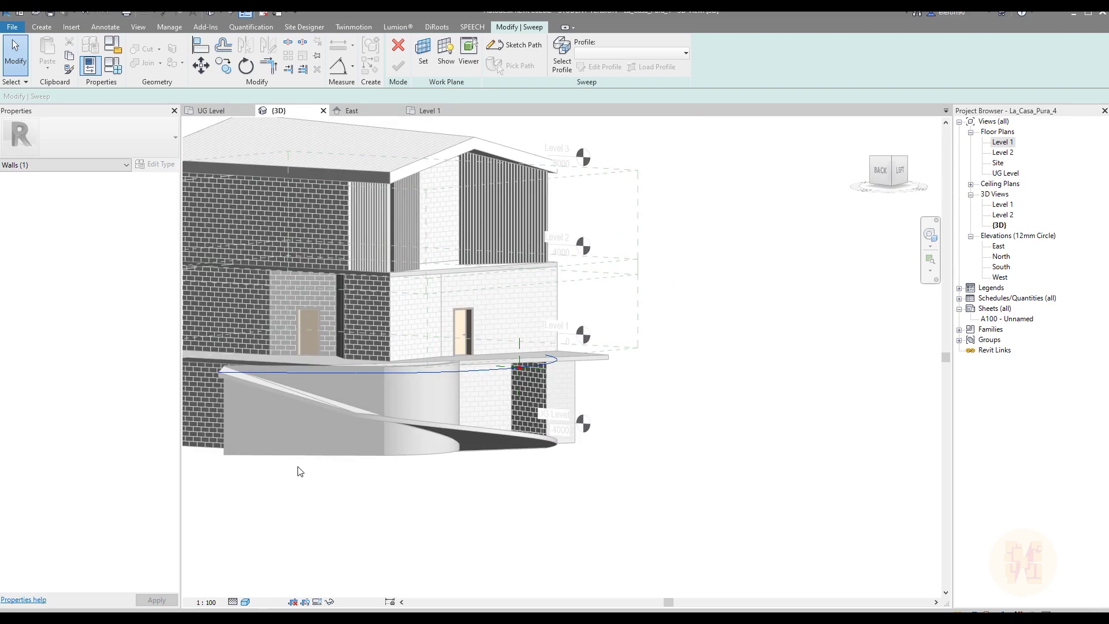
shift+middle_drag(557, 438, 534, 448)
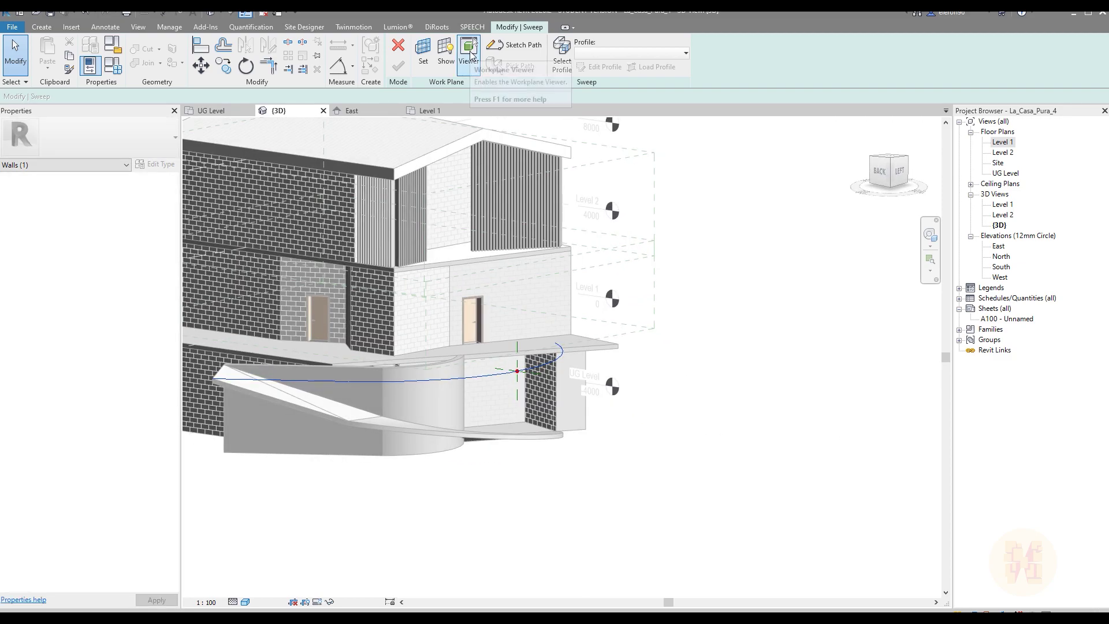
click(556, 63)
click(599, 67)
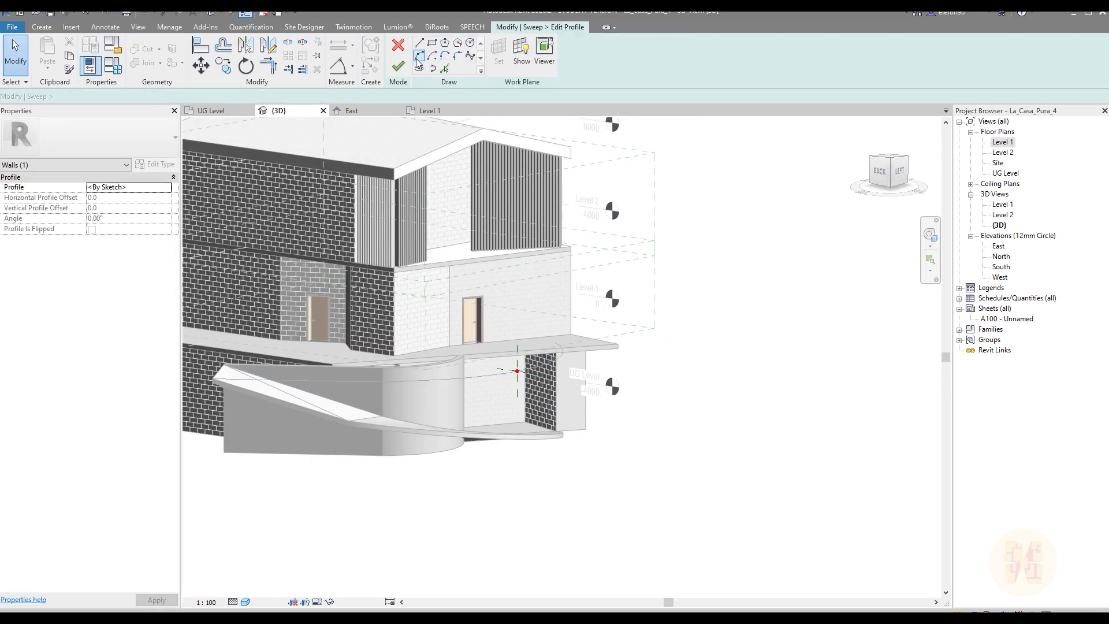
click(545, 54)
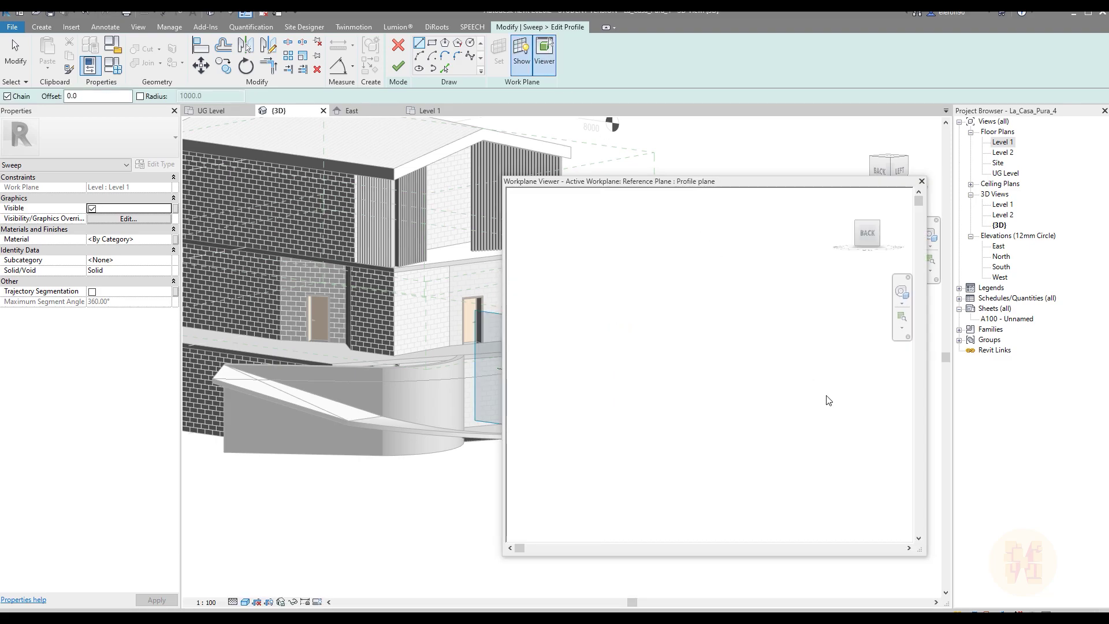
Sketch a rectangular sweep profile about 317 mm wide and 4000 mm high, downward and outward from the path's point on the profile plane
scroll(719, 386, down, 5)
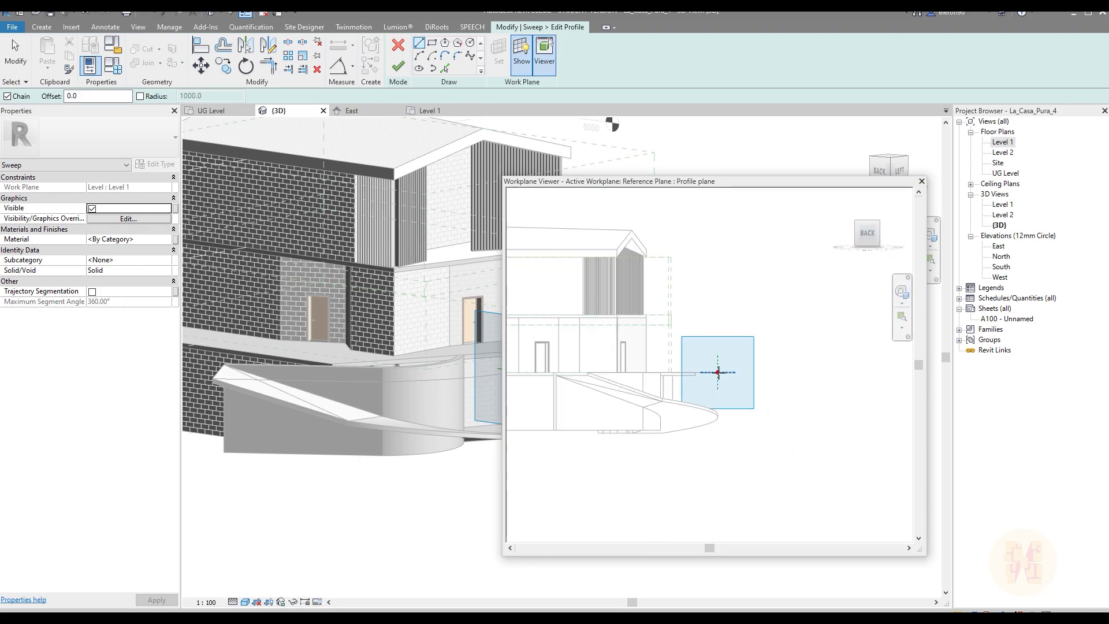
scroll(704, 394, up, 1)
middle_drag(703, 394, 720, 349)
scroll(721, 349, up, 2)
click(433, 43)
scroll(713, 326, up, 3)
scroll(713, 325, up, 2)
click(714, 325)
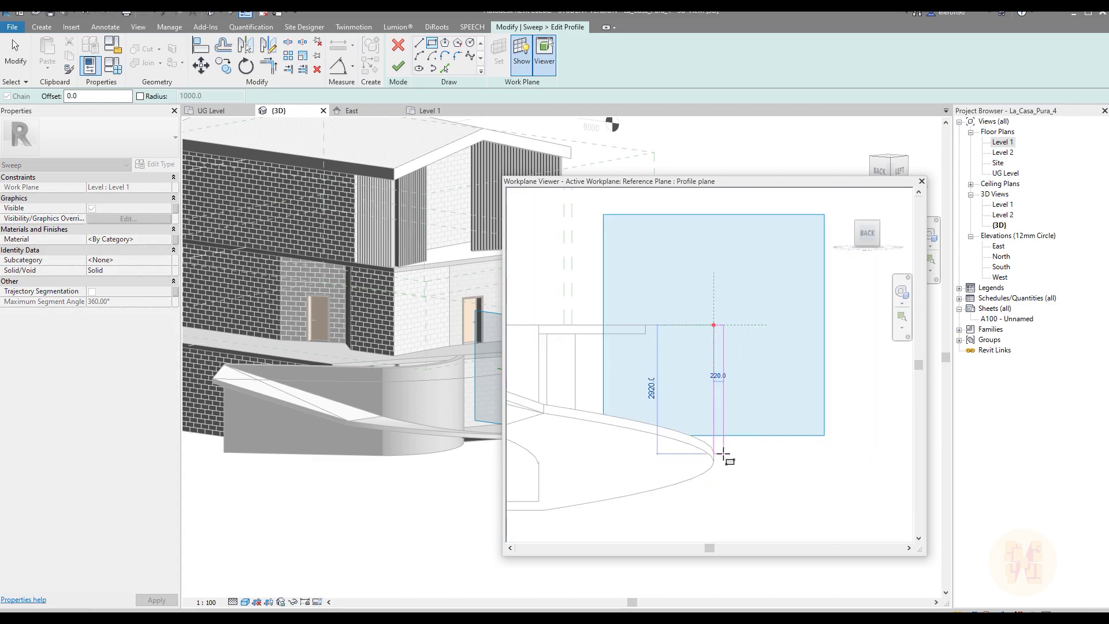
click(728, 501)
key(Escape)
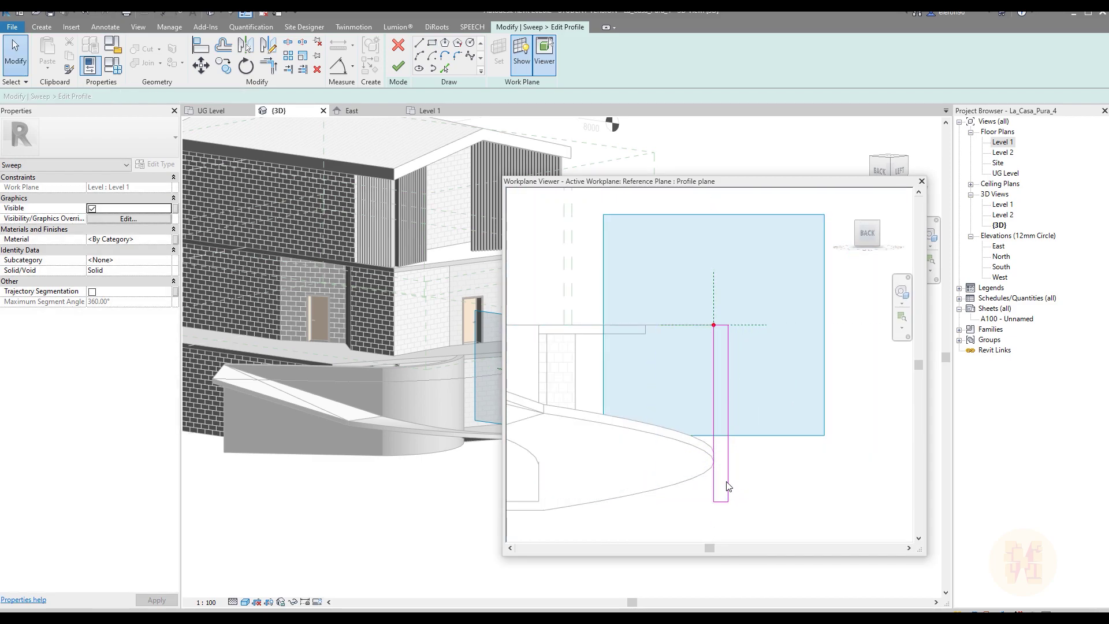
Set the outer wall profile's width to 300 mm and finish both the profile and the sweep
click(727, 376)
scroll(720, 504, up, 3)
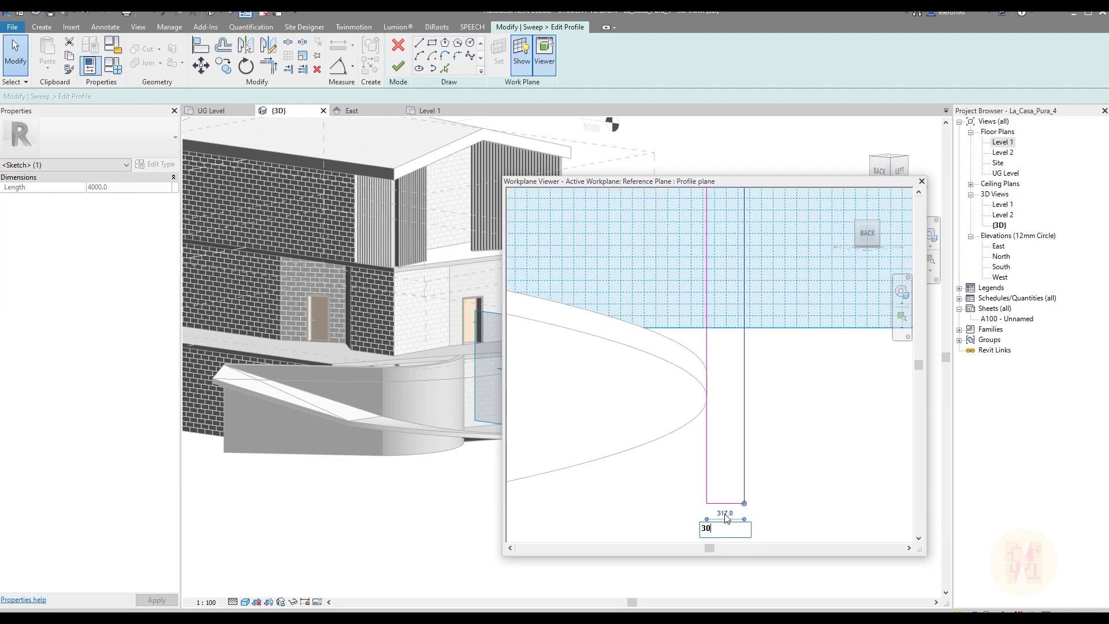
key(Return)
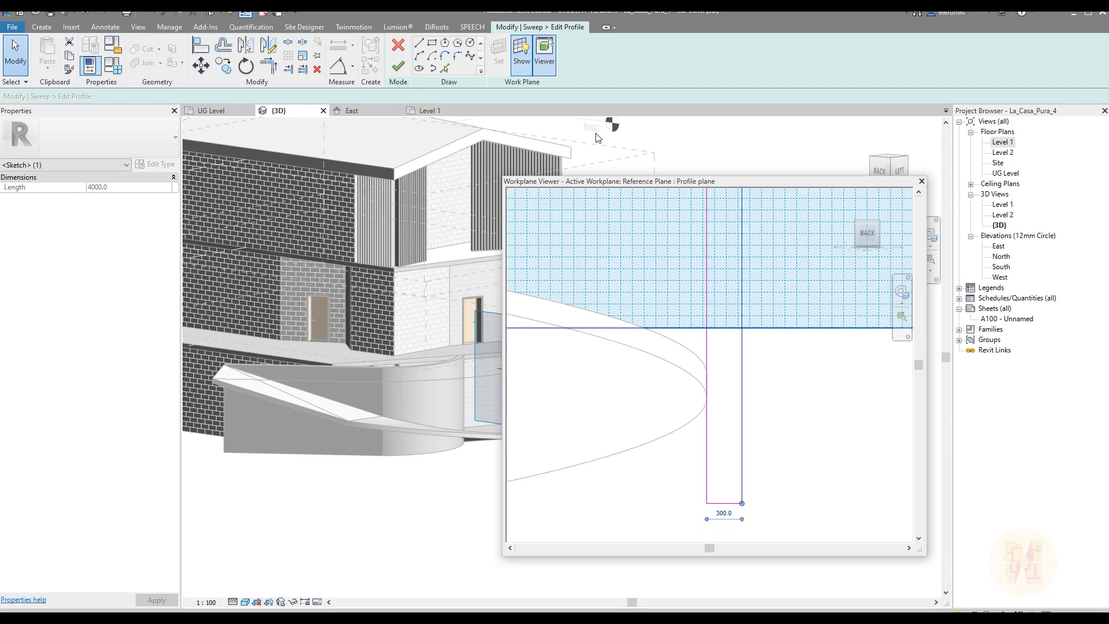
click(398, 67)
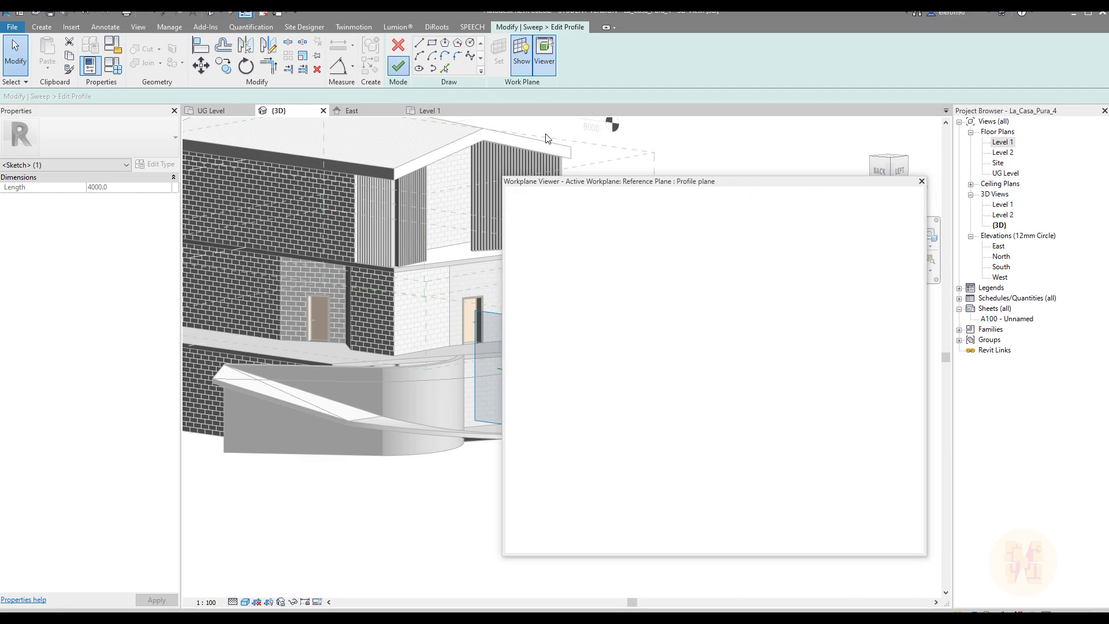
click(921, 181)
click(750, 449)
scroll(750, 450, down, 2)
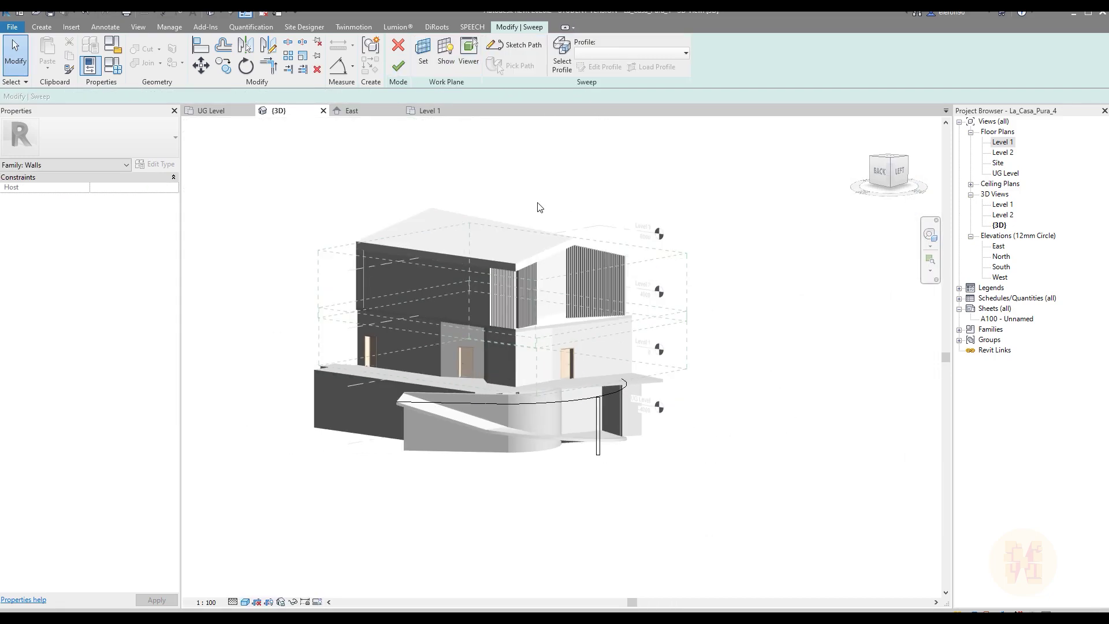
click(397, 65)
Inspect the swept wall along the ramp's outer edge and finish its in-place model
shift+middle_drag(776, 484, 650, 511)
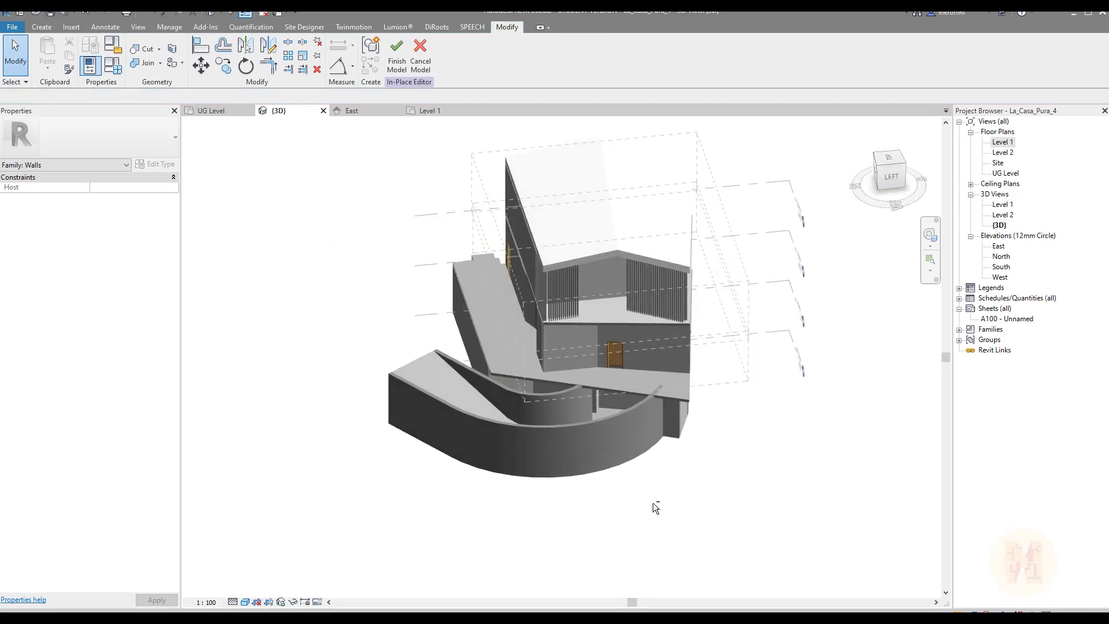
scroll(657, 438, up, 5)
click(563, 361)
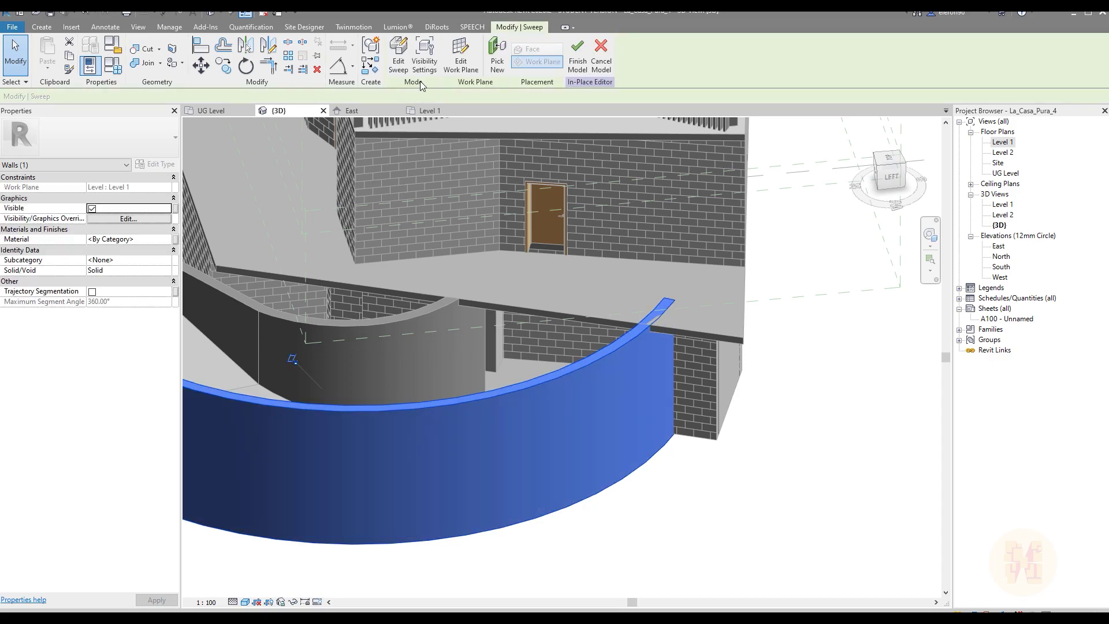
click(578, 58)
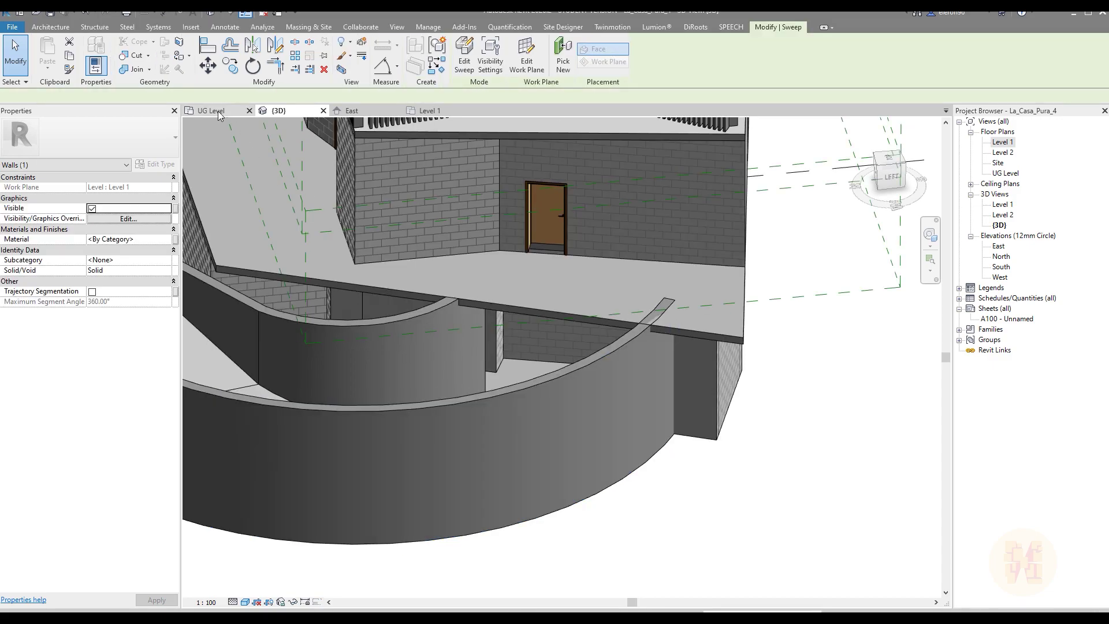
Join the ramp's outer wall with the Level 1 floor slab and review both ramp walls from several sides
click(137, 70)
click(612, 351)
click(618, 320)
key(Escape)
scroll(743, 434, down, 3)
shift+middle_drag(736, 445, 466, 506)
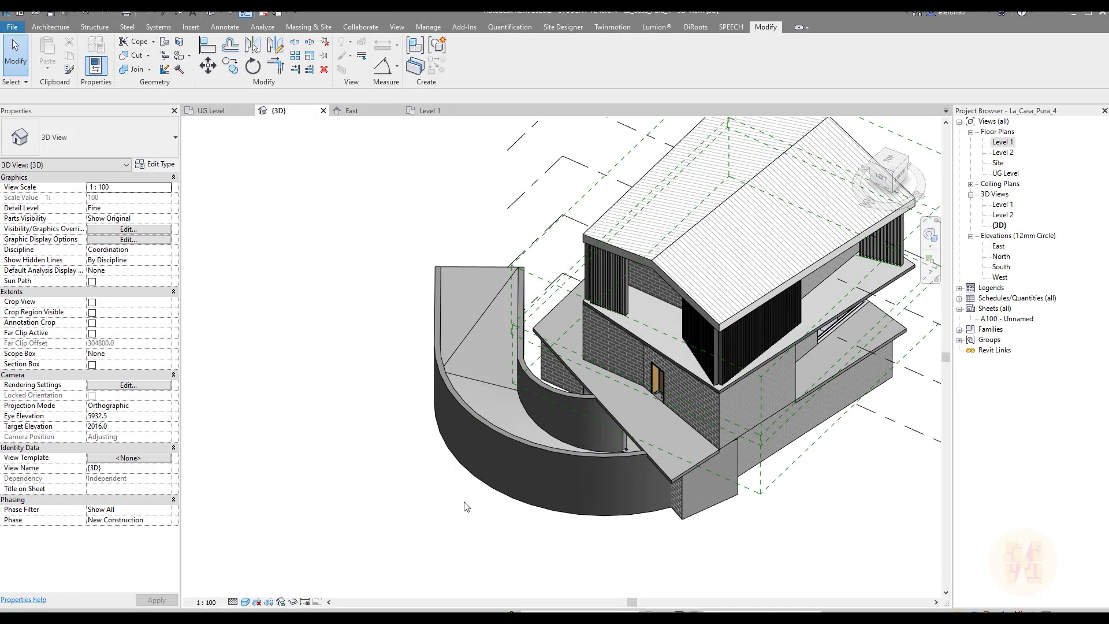
shift+middle_drag(413, 459, 485, 397)
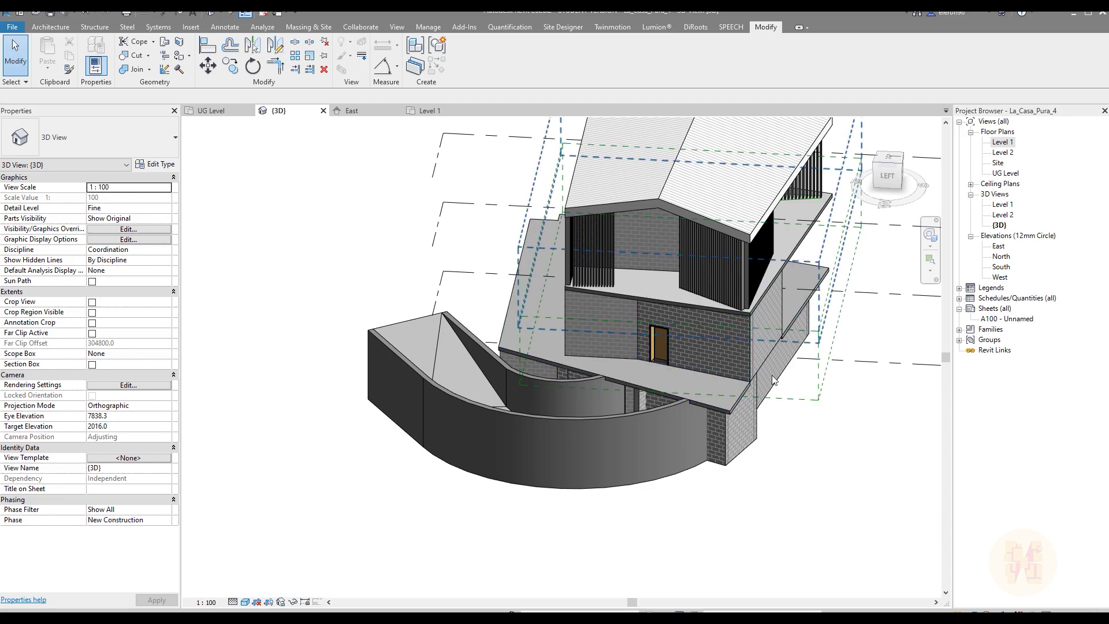
shift+middle_drag(846, 478, 803, 523)
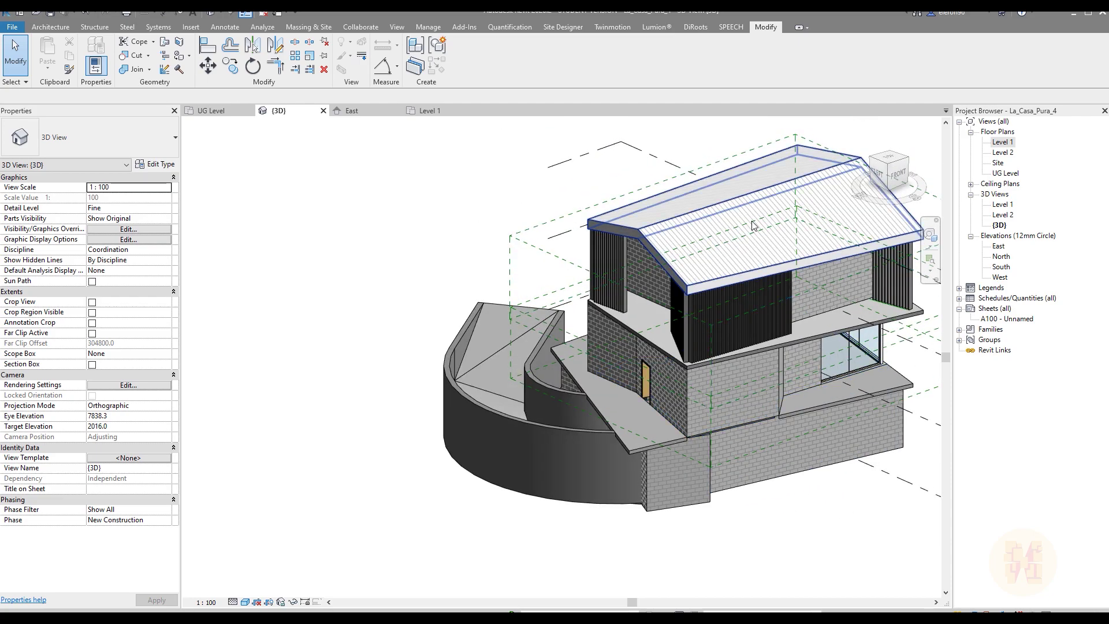